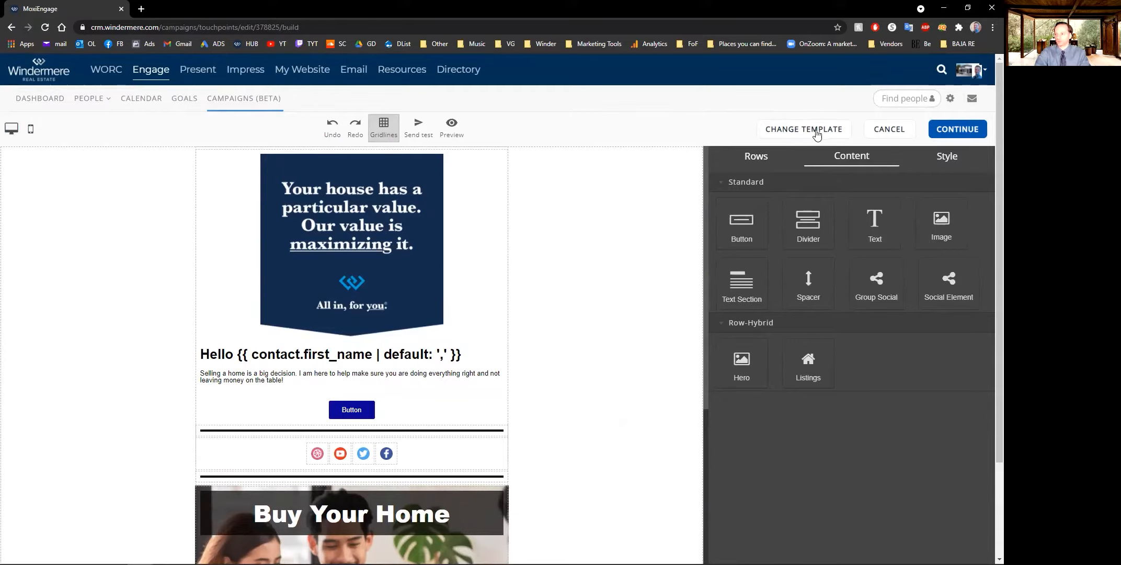
- Change the email's template to Listing Promotion and confirm replacing the previous template's work
click(804, 131)
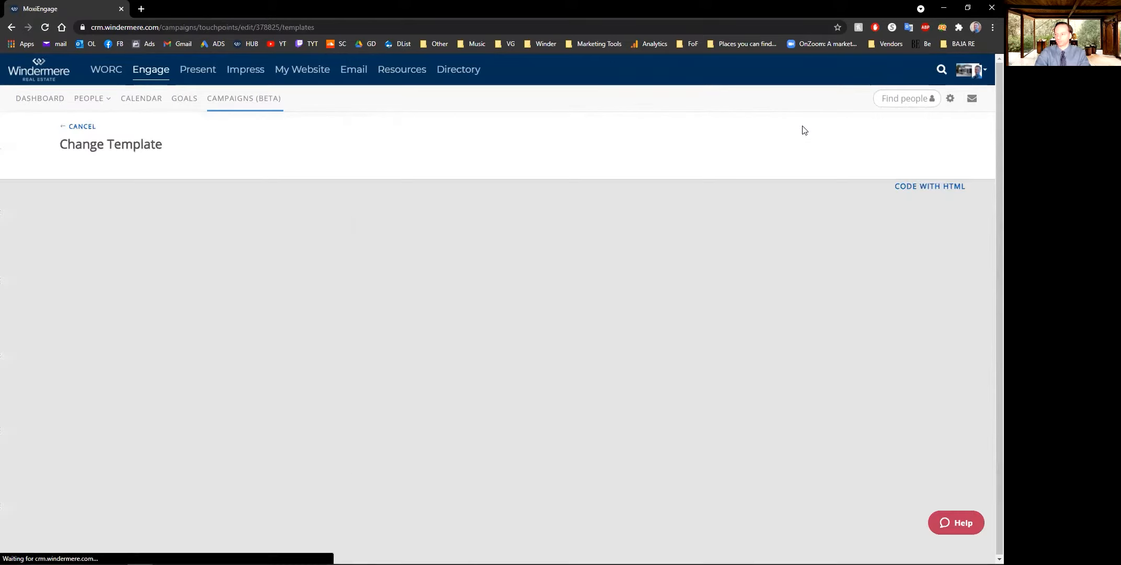
mouse_move(210, 286)
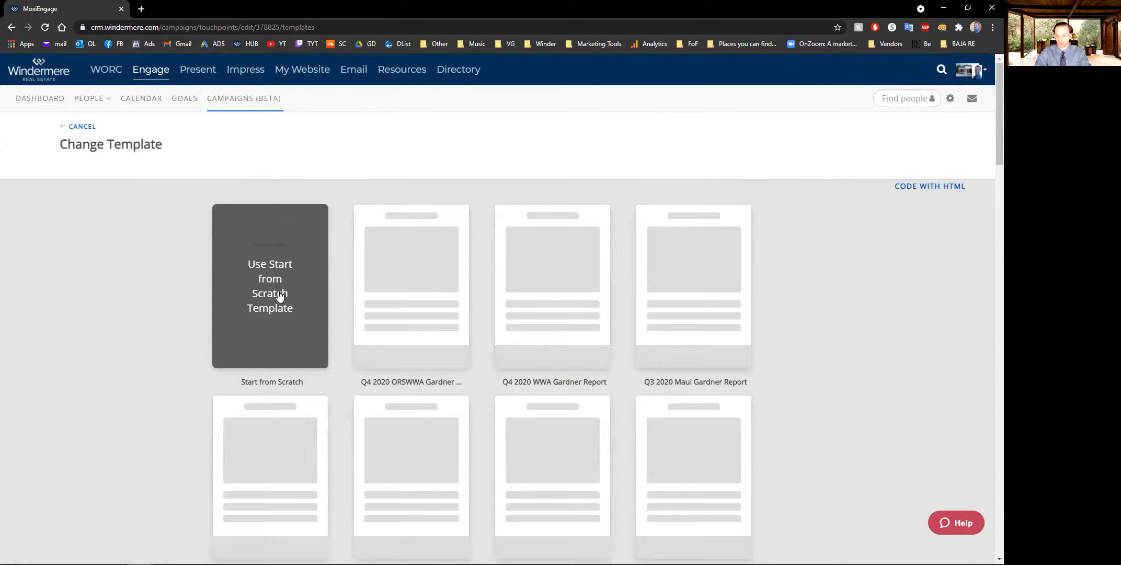
scroll(444, 261, down, 1)
scroll(523, 366, down, 3)
scroll(523, 298, down, 3)
scroll(522, 309, down, 2)
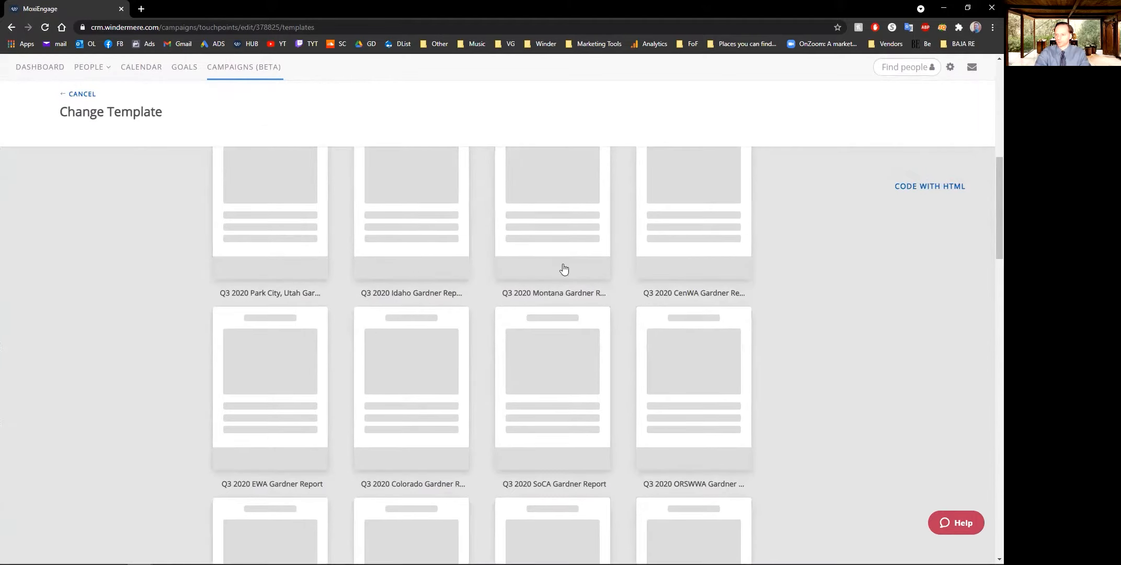
scroll(523, 271, down, 3)
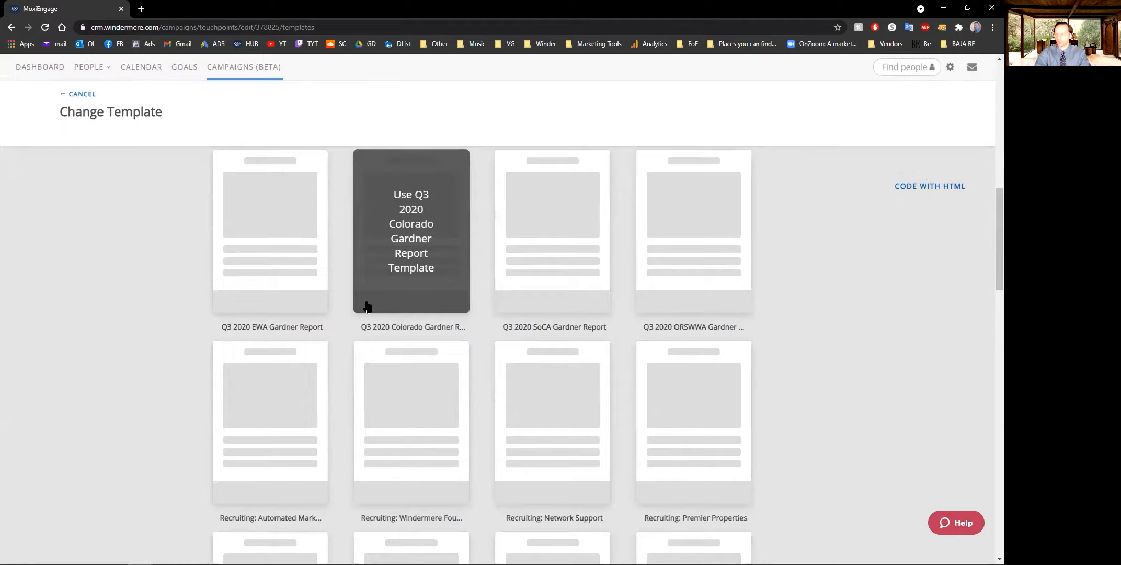
scroll(678, 315, down, 4)
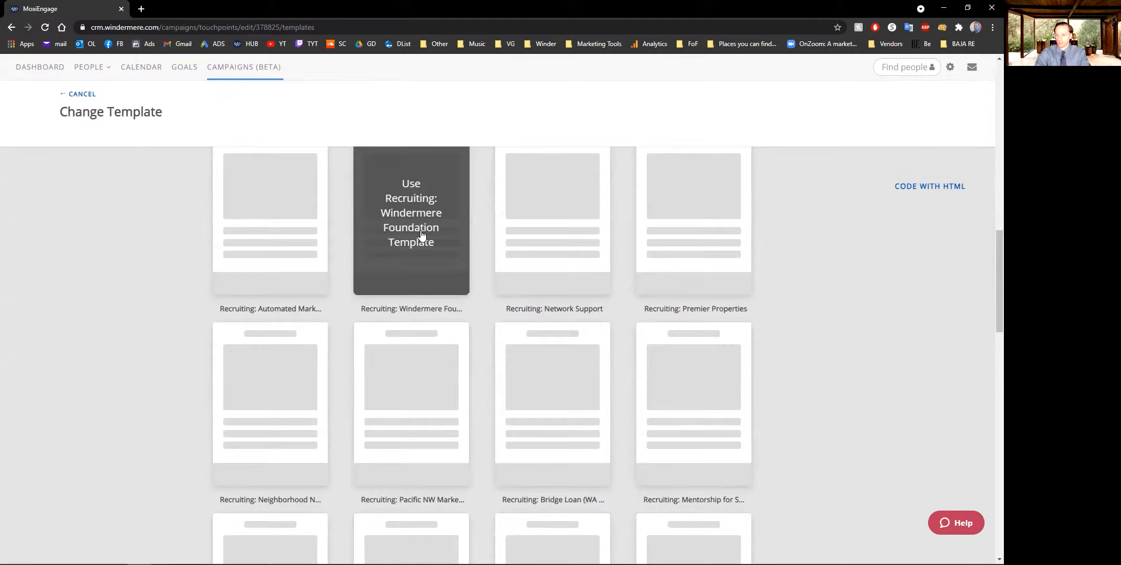
scroll(370, 275, up, 2)
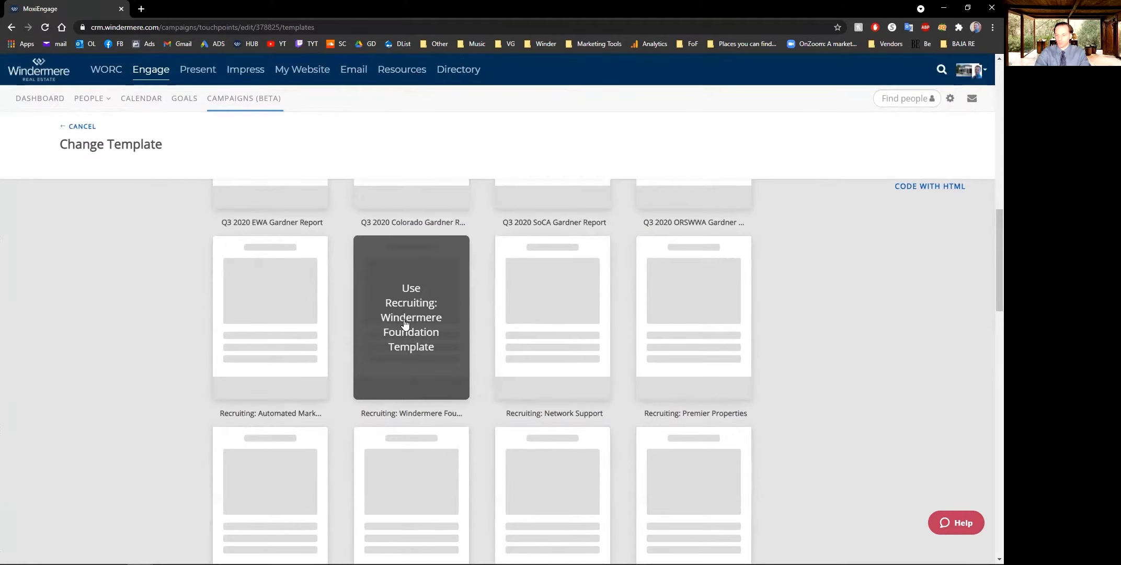
scroll(570, 320, down, 4)
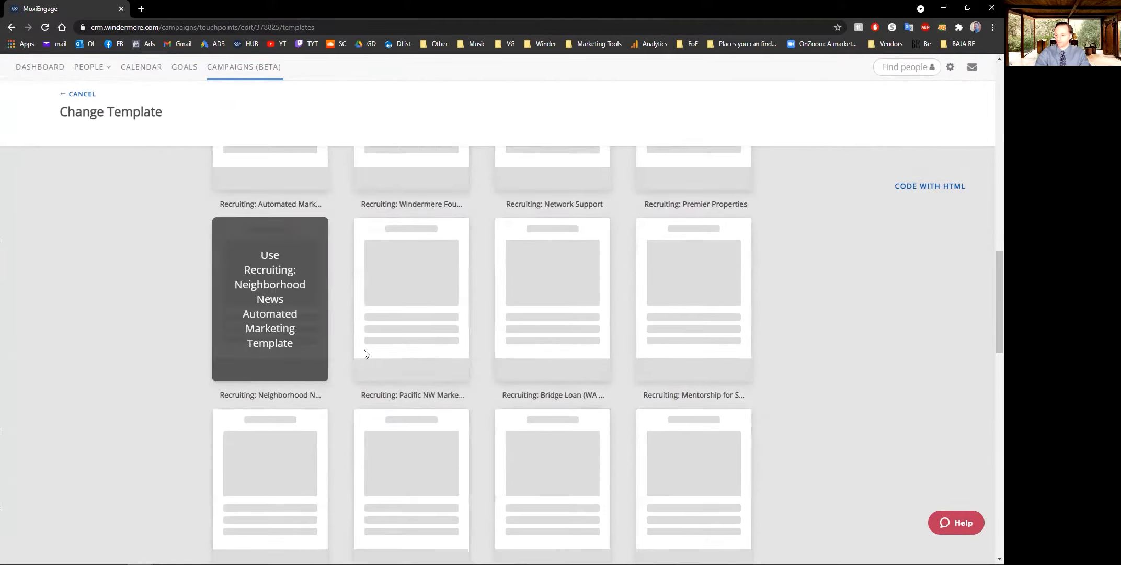
scroll(364, 354, down, 4)
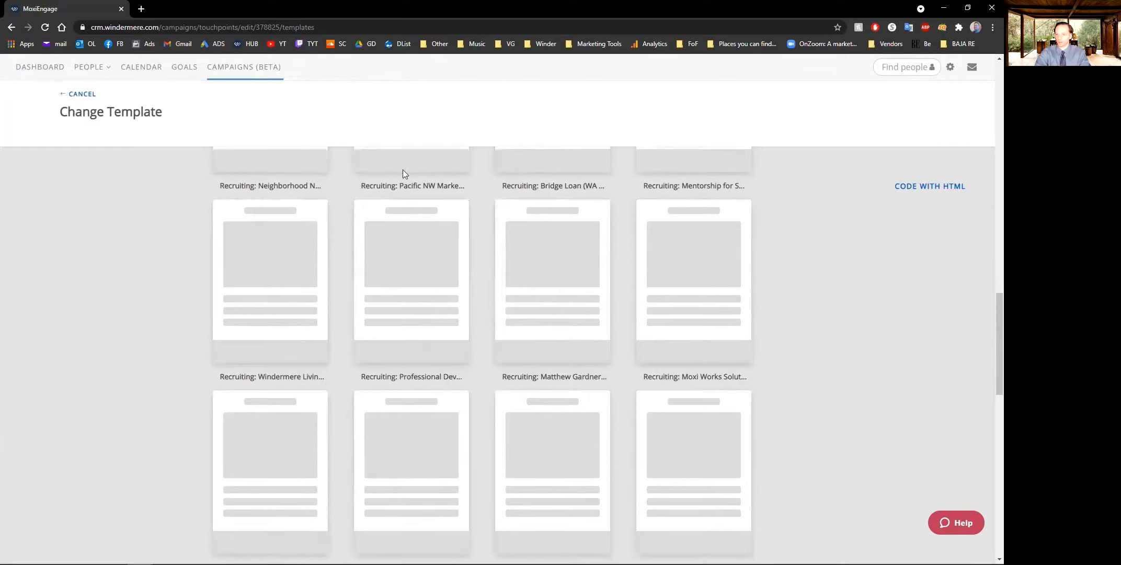
scroll(405, 317, down, 3)
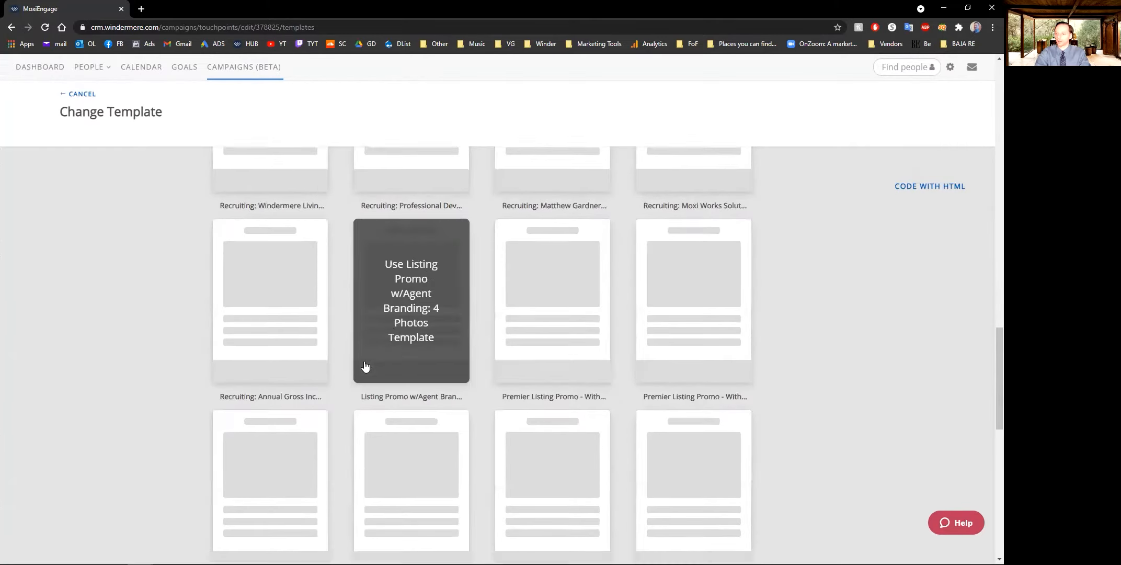
scroll(360, 365, down, 1)
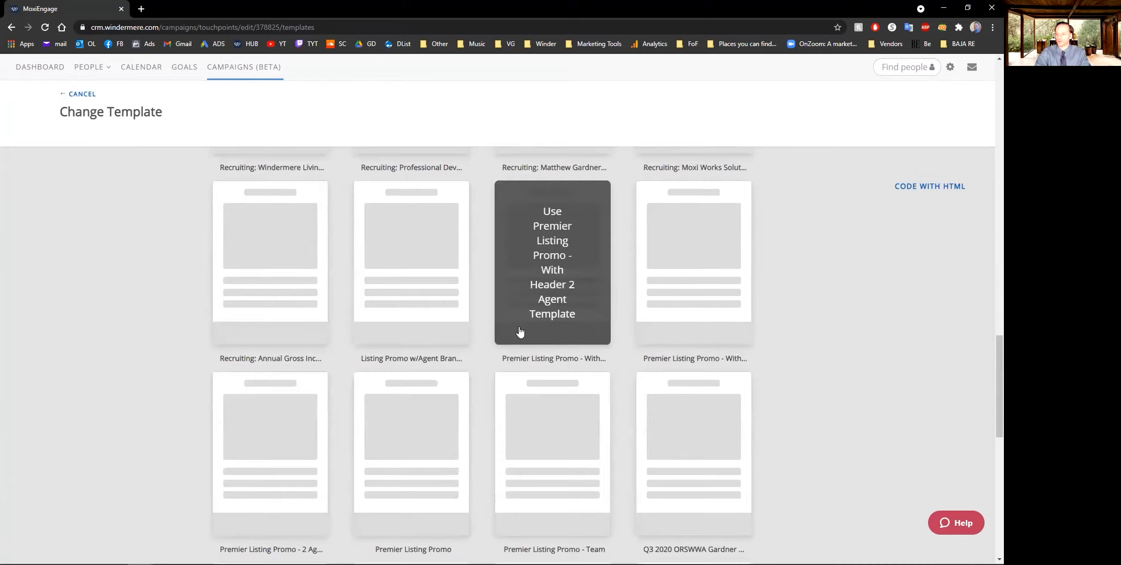
scroll(520, 331, down, 3)
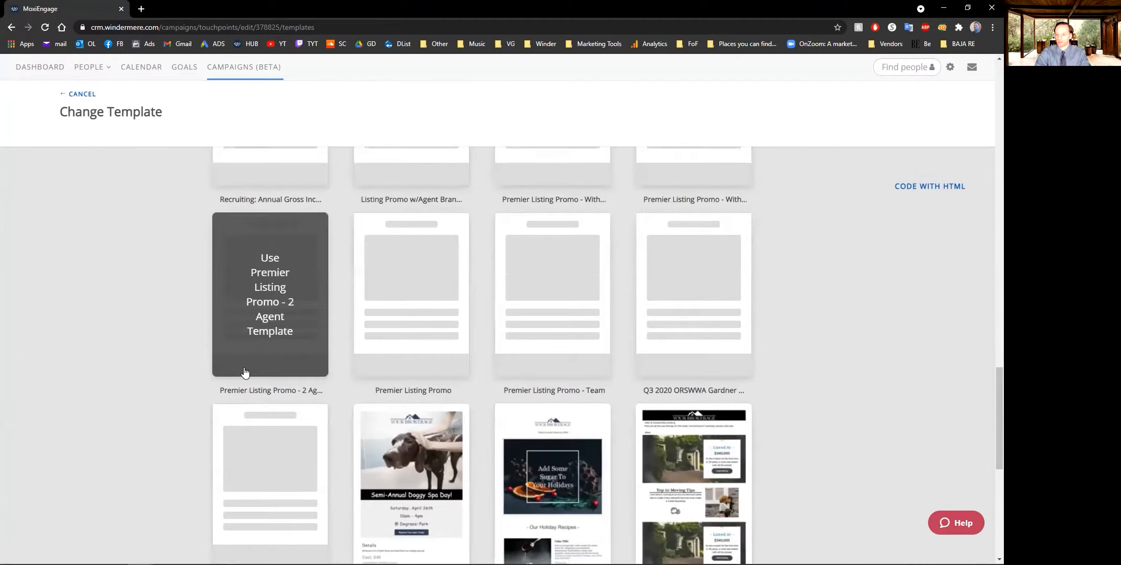
scroll(245, 371, down, 3)
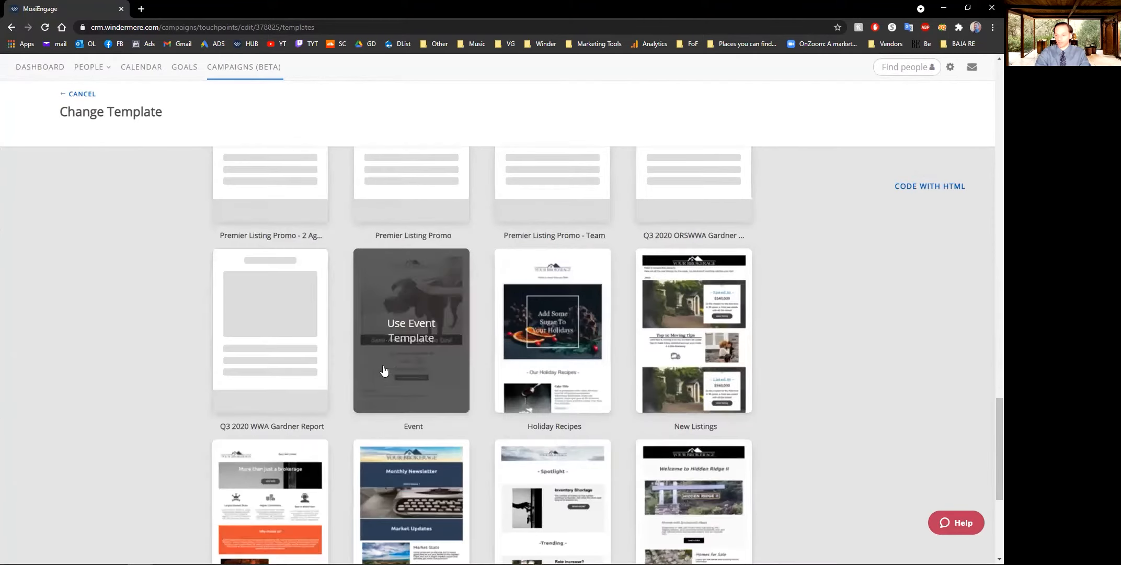
scroll(602, 324, down, 2)
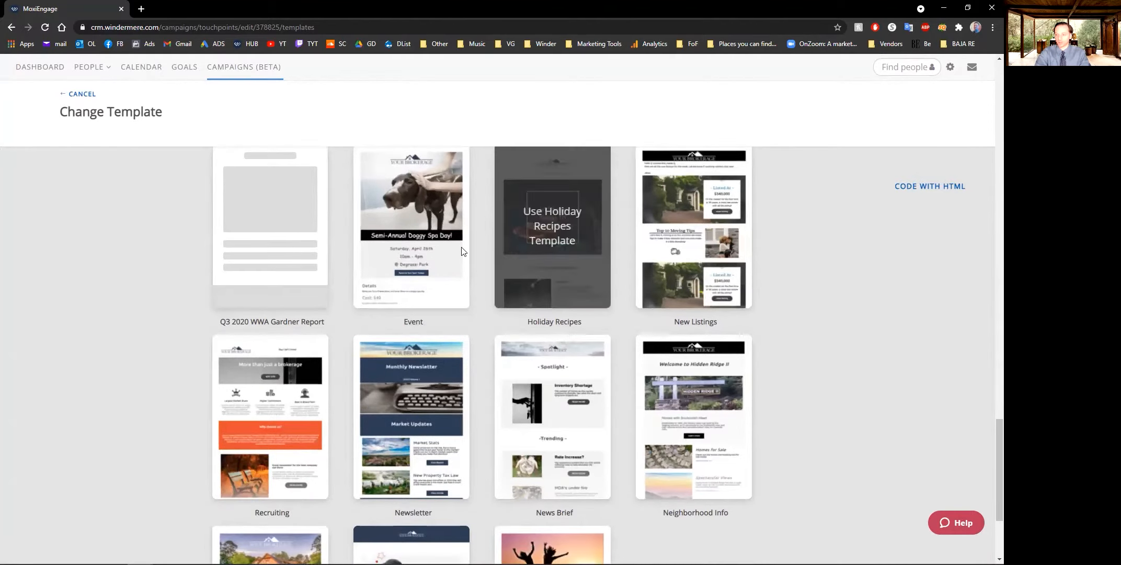
scroll(601, 366, down, 3)
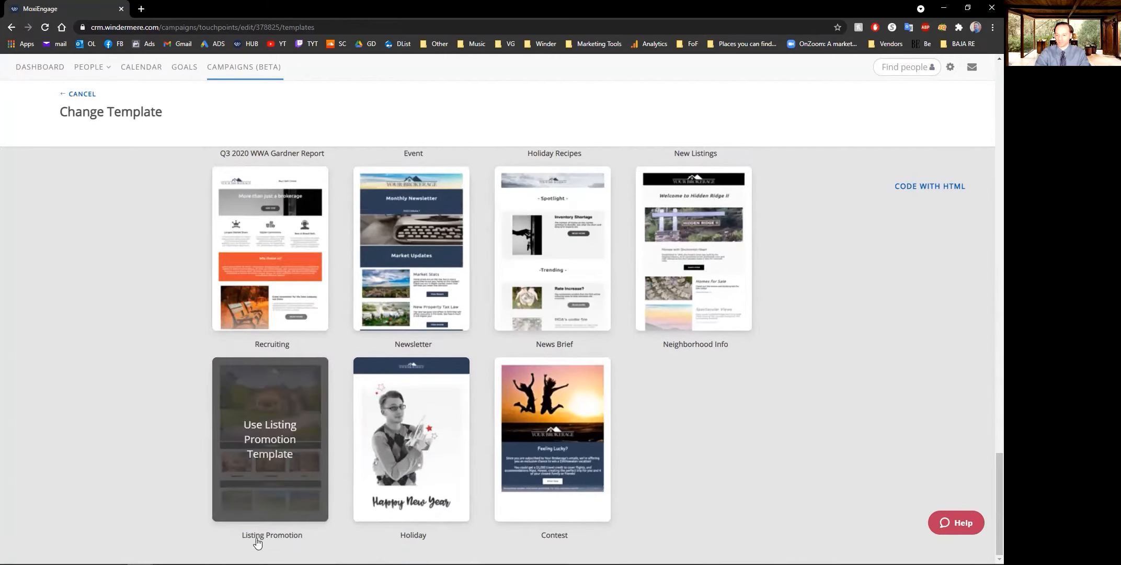
click(287, 433)
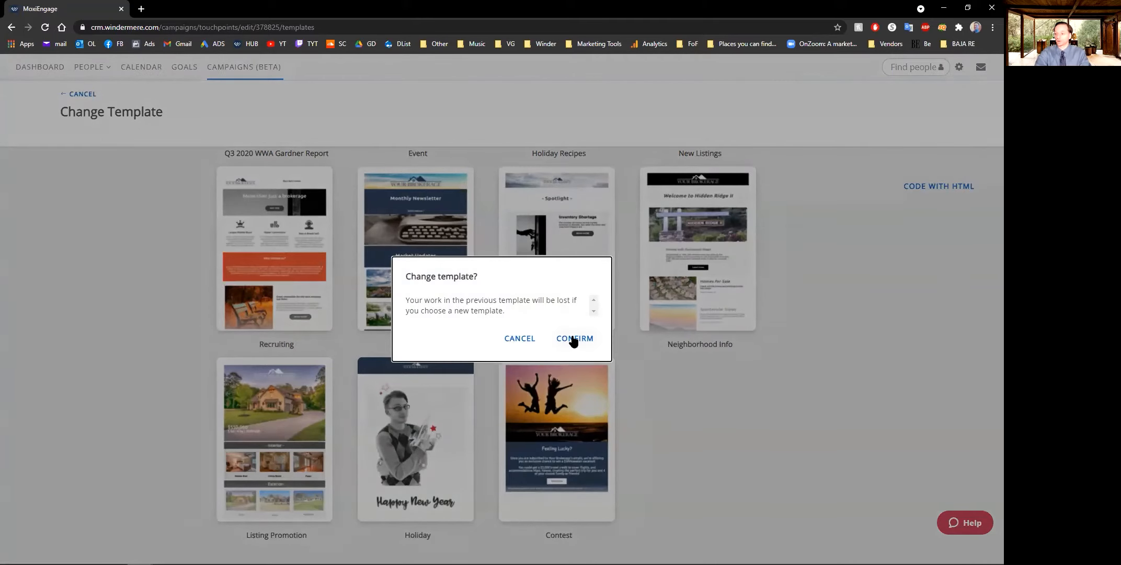
click(573, 339)
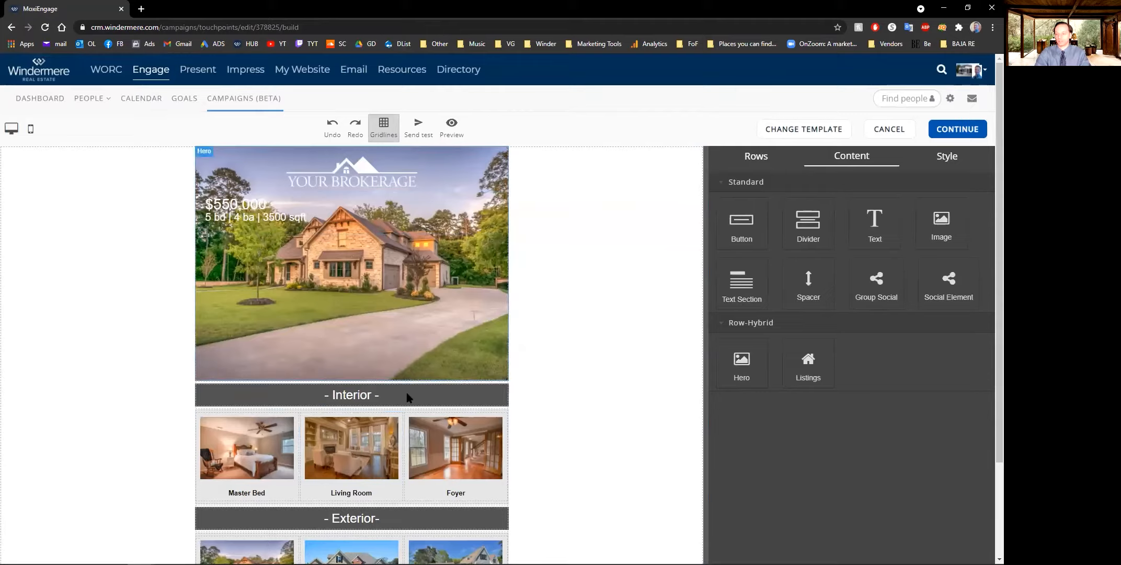
- Replace the Your Brokerage logo on the hero photo with the already uploaded Windermere Real Estate color logo
scroll(371, 397, down, 4)
scroll(314, 421, up, 5)
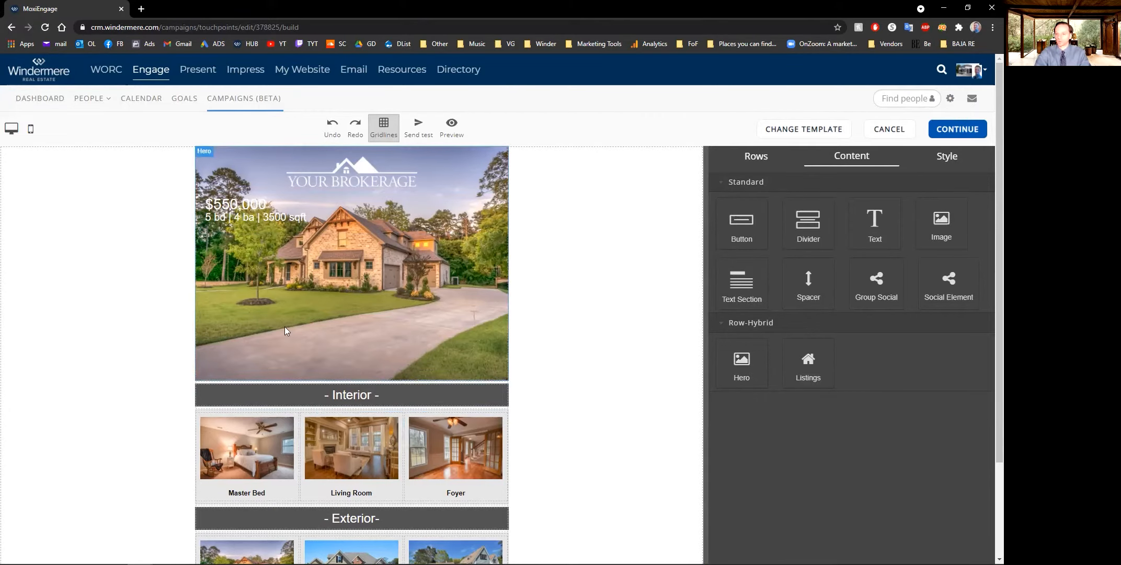
scroll(232, 435, down, 5)
scroll(301, 465, up, 5)
double_click(354, 174)
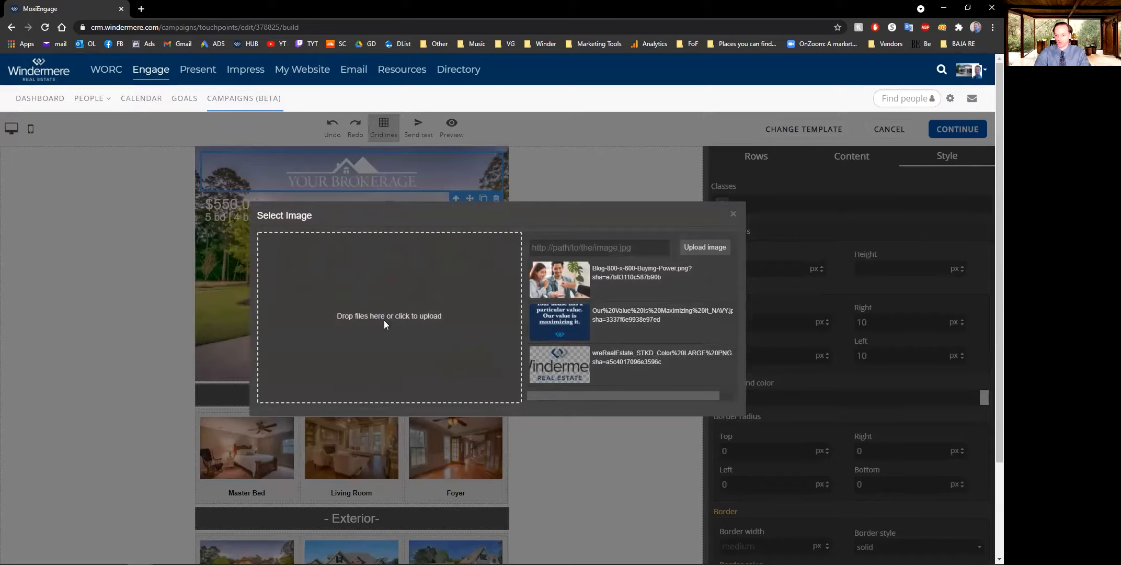
click(617, 362)
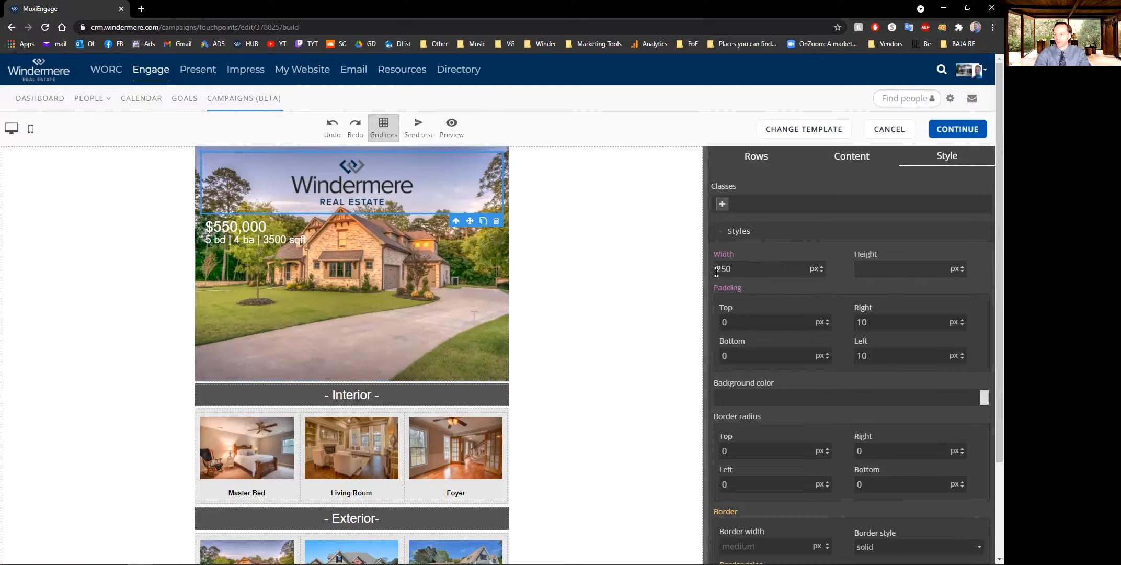
- Set the width of the Windermere logo image to 225 px
drag(720, 268, 741, 274)
text(25)
key(Return)
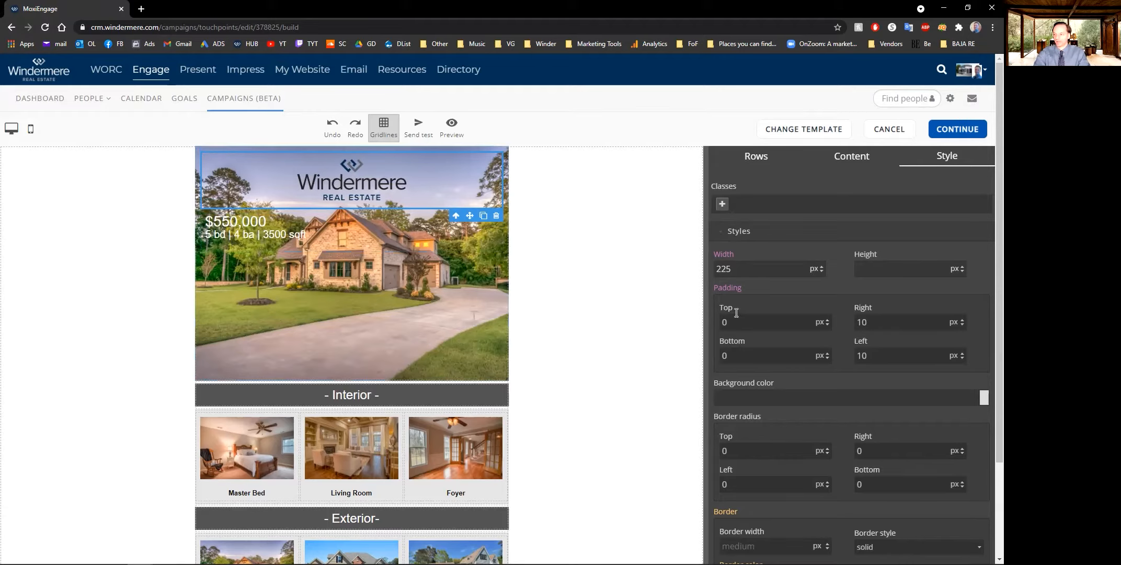
- Set the logo's bottom padding to 250 px to move the price text down to the hero photo's lower edge
drag(735, 354, 710, 356)
text(35)
text(00)
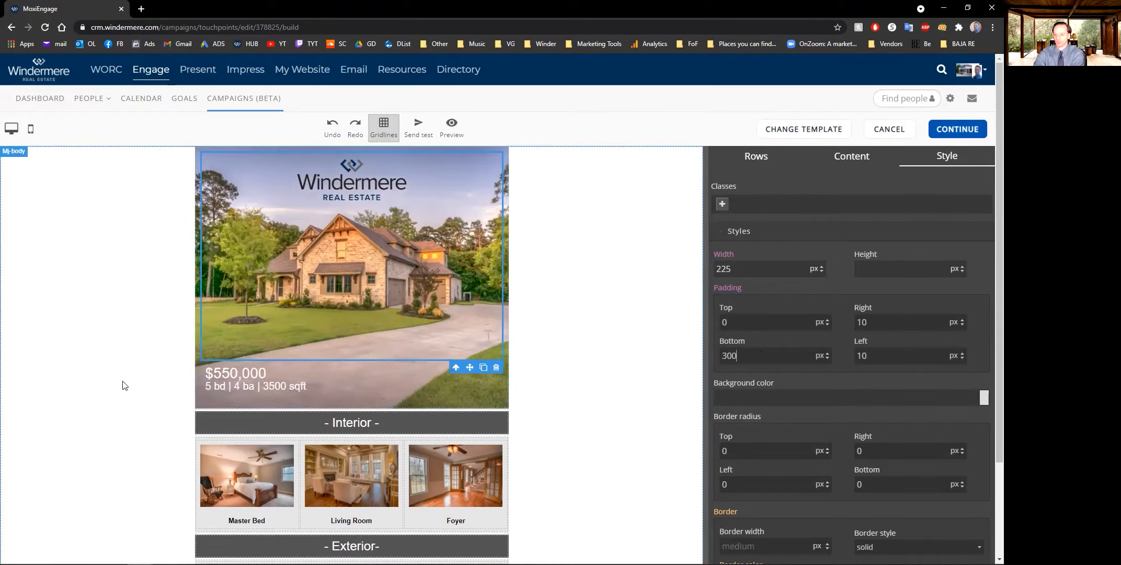
key(ctrl+a)
text(250)
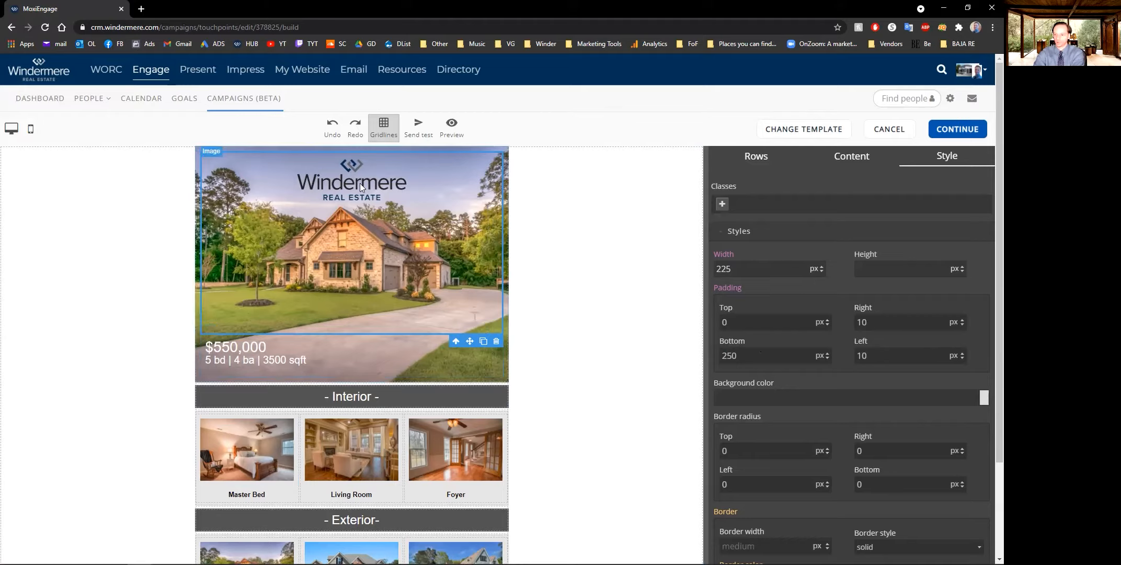
- Make both lines of the price and property details text on the hero photo bold
click(338, 357)
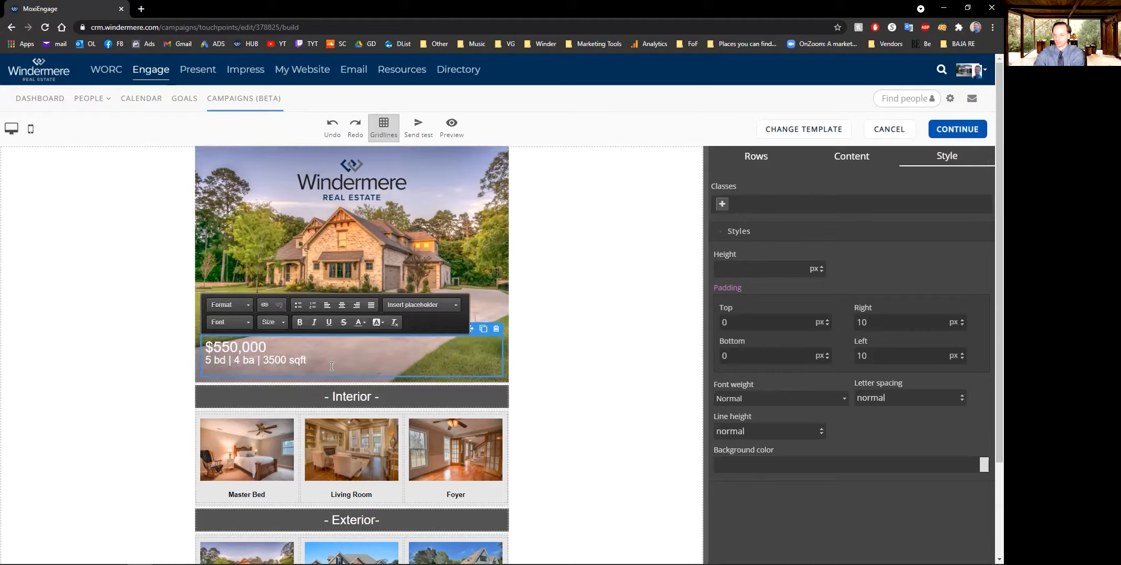
drag(311, 361, 217, 346)
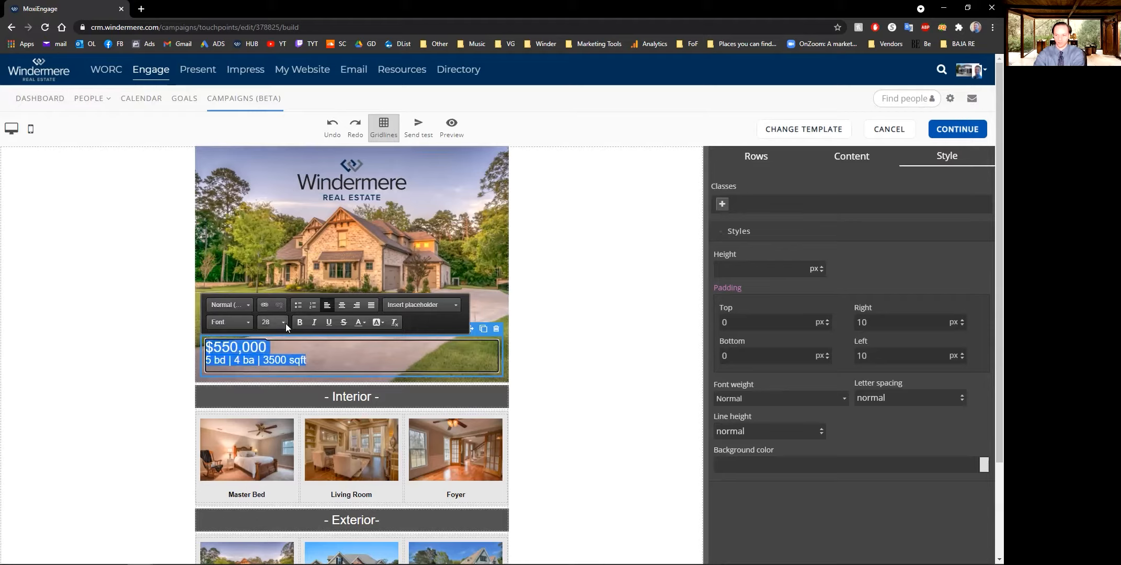
click(301, 321)
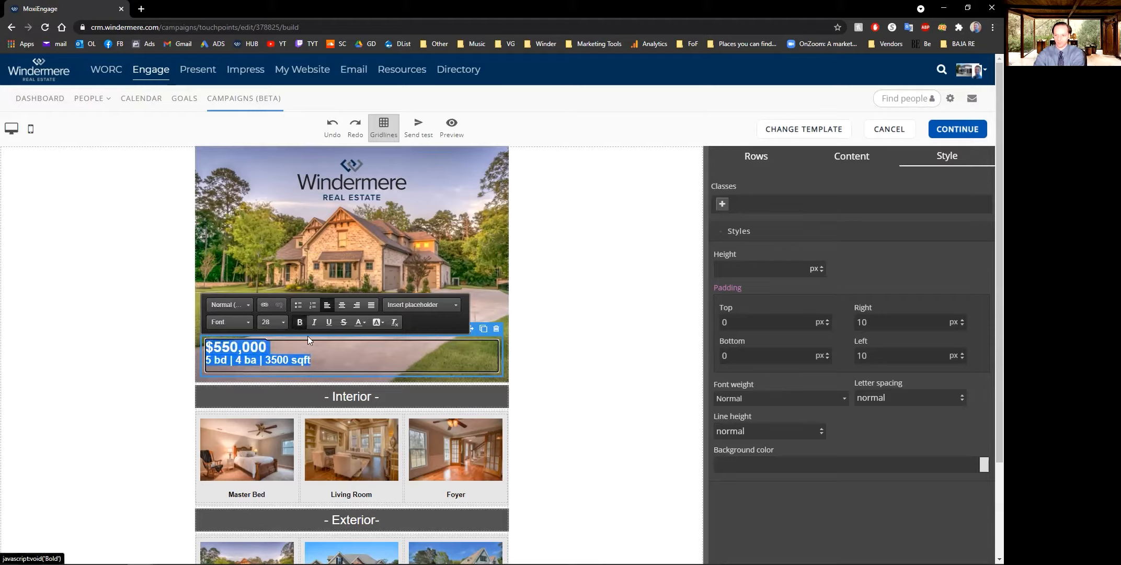
click(331, 361)
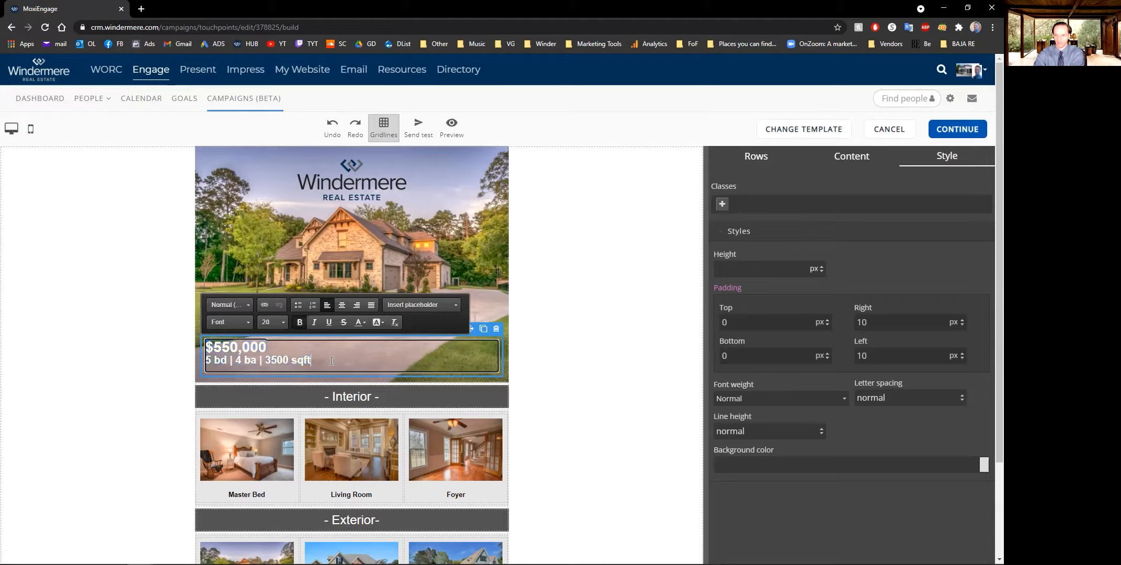
click(786, 490)
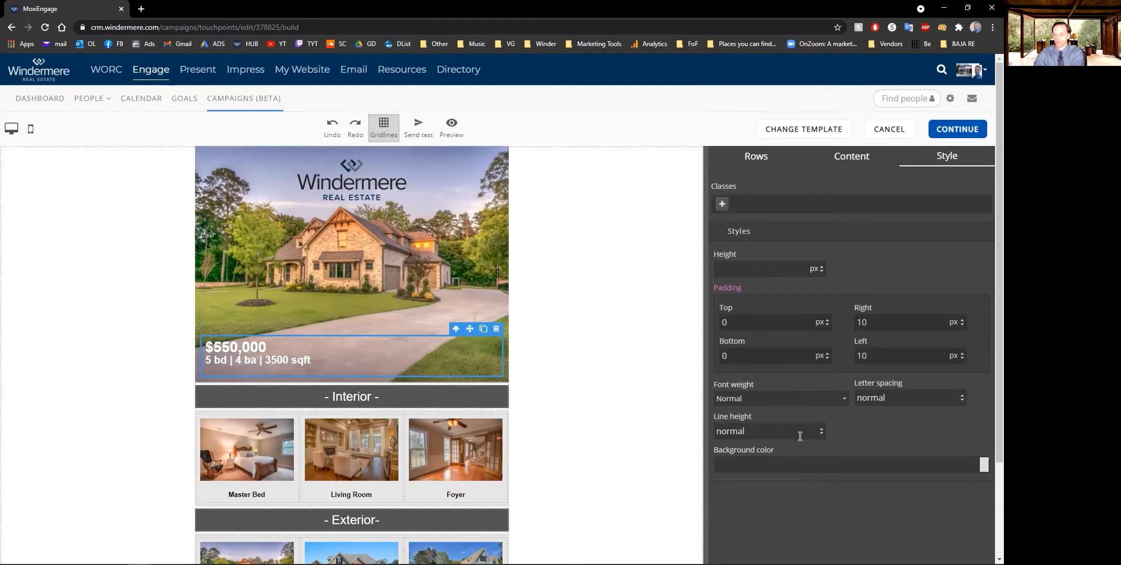
- Give the hero's price text block a semi-transparent purple background of about rgba(40,2,134,0.56)
click(980, 465)
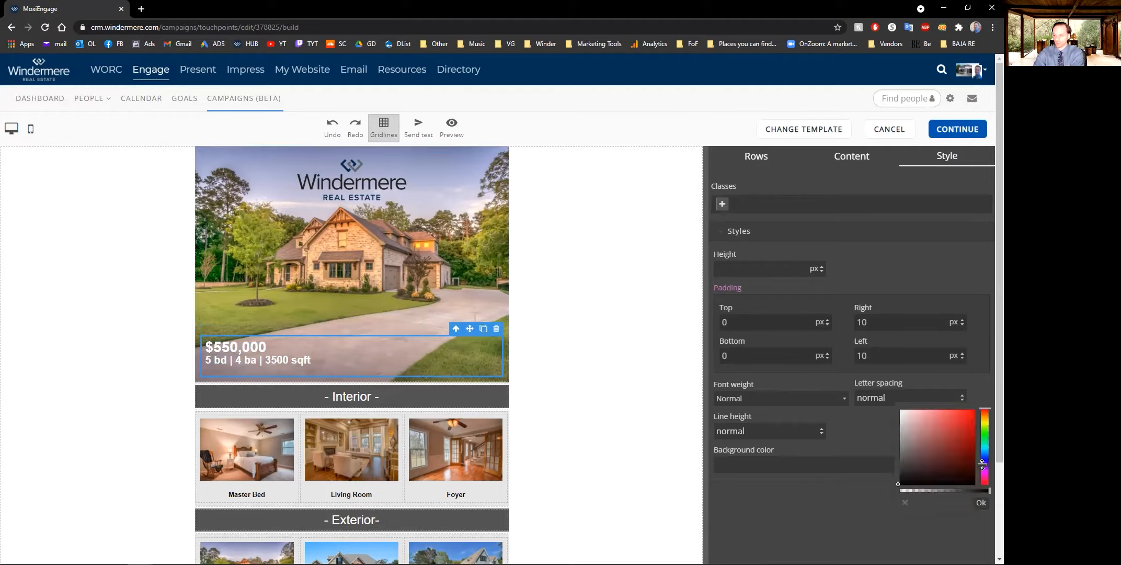
click(983, 458)
mouse_move(983, 458)
mouse_down()
mouse_move(956, 450)
mouse_move(962, 437)
mouse_move(974, 444)
mouse_up()
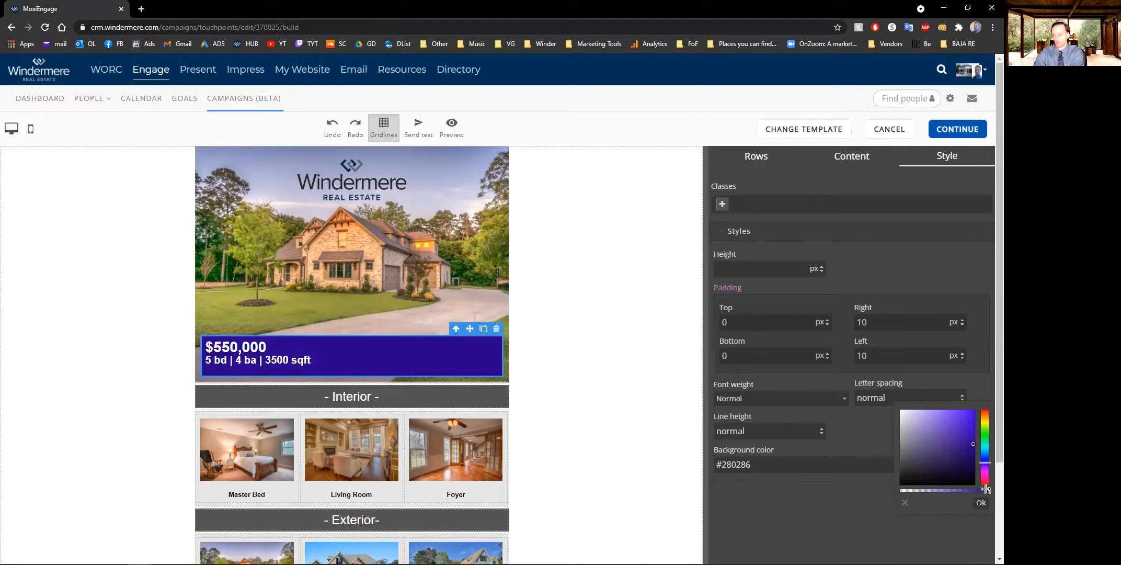
drag(985, 489, 951, 488)
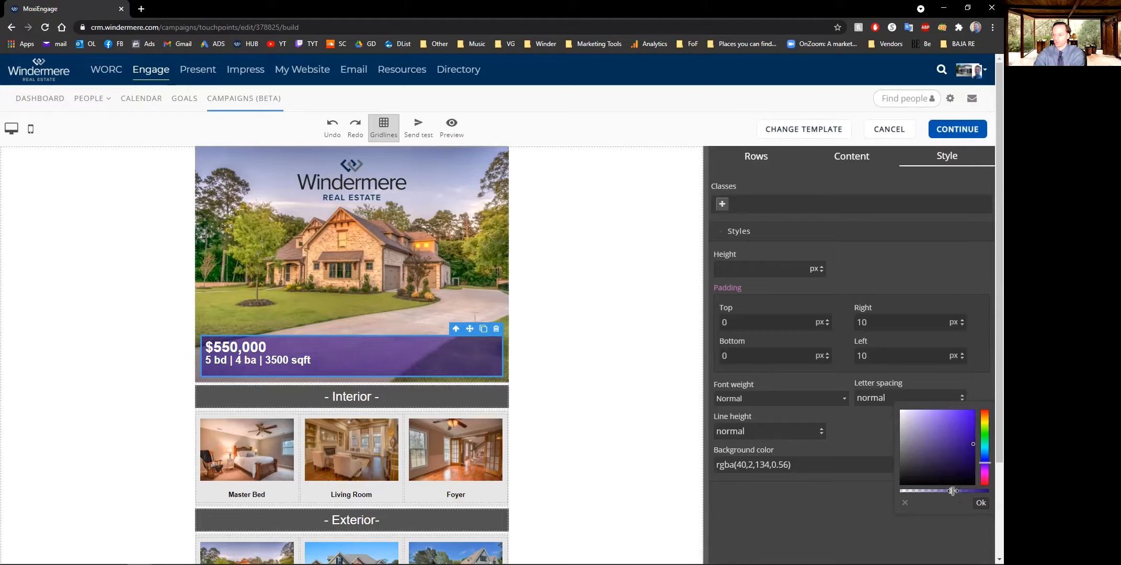
mouse_move(952, 490)
mouse_down()
mouse_move(975, 489)
mouse_move(941, 489)
mouse_move(988, 492)
mouse_move(951, 488)
mouse_up()
click(980, 503)
click(94, 342)
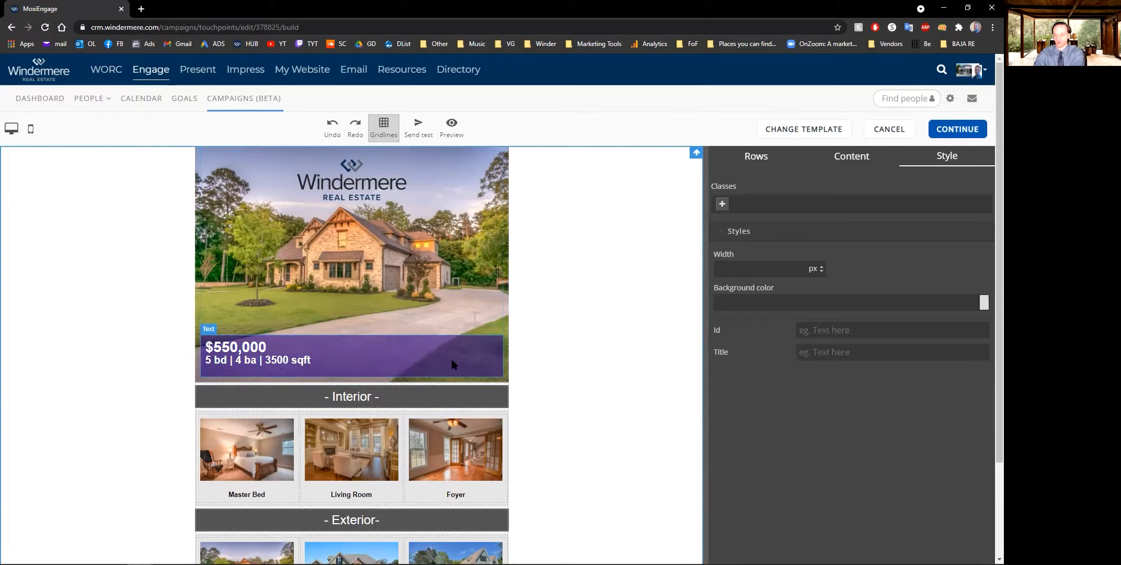
- Change the Interior heading's background color to semi-transparent pink, rgba(255,0,248,0.68)
scroll(397, 380, down, 1)
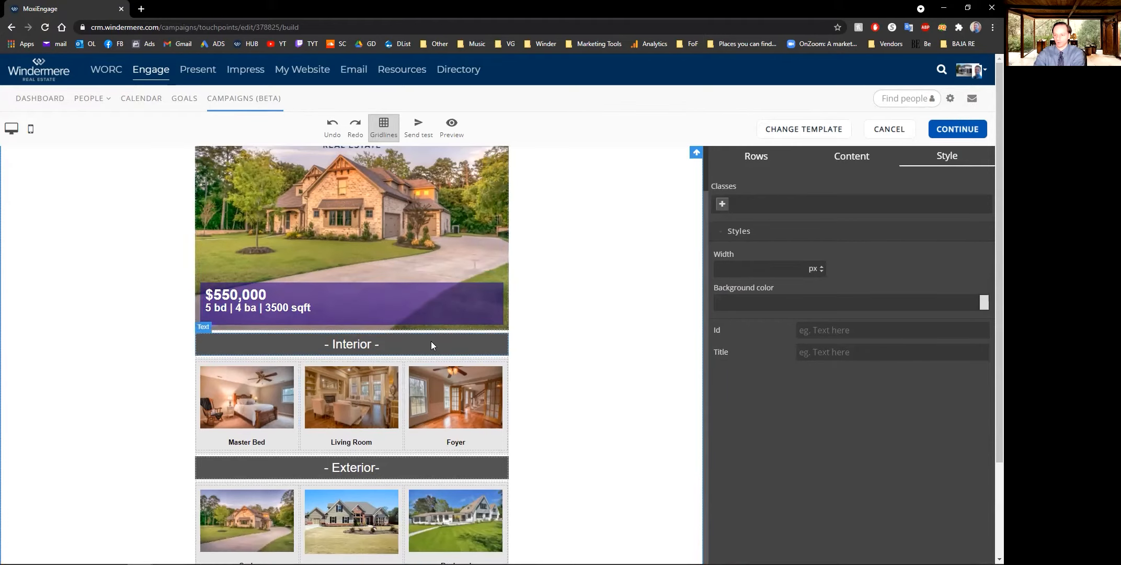
click(432, 342)
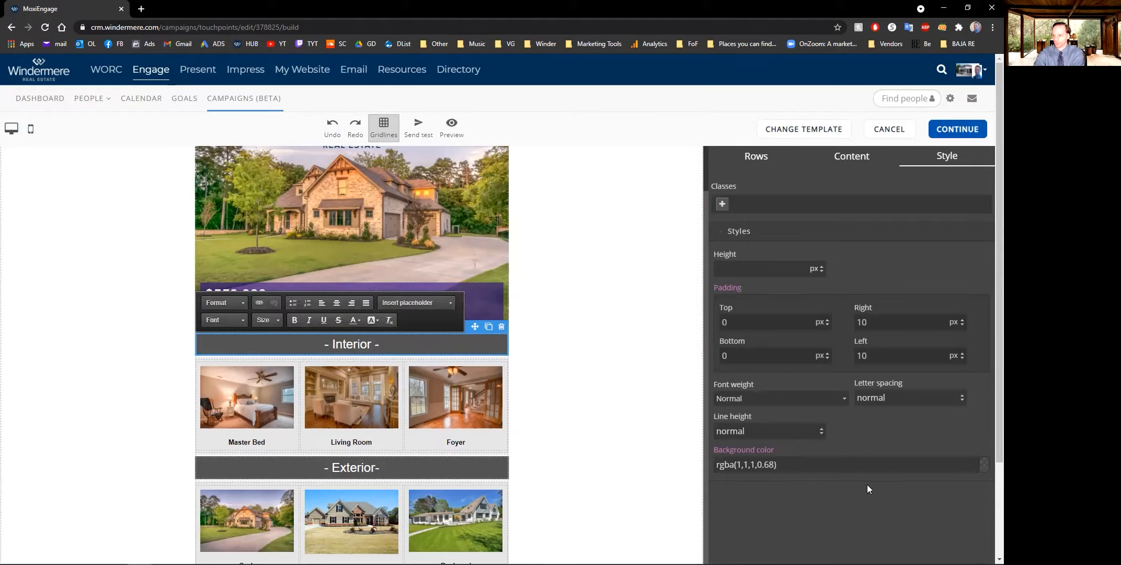
click(984, 467)
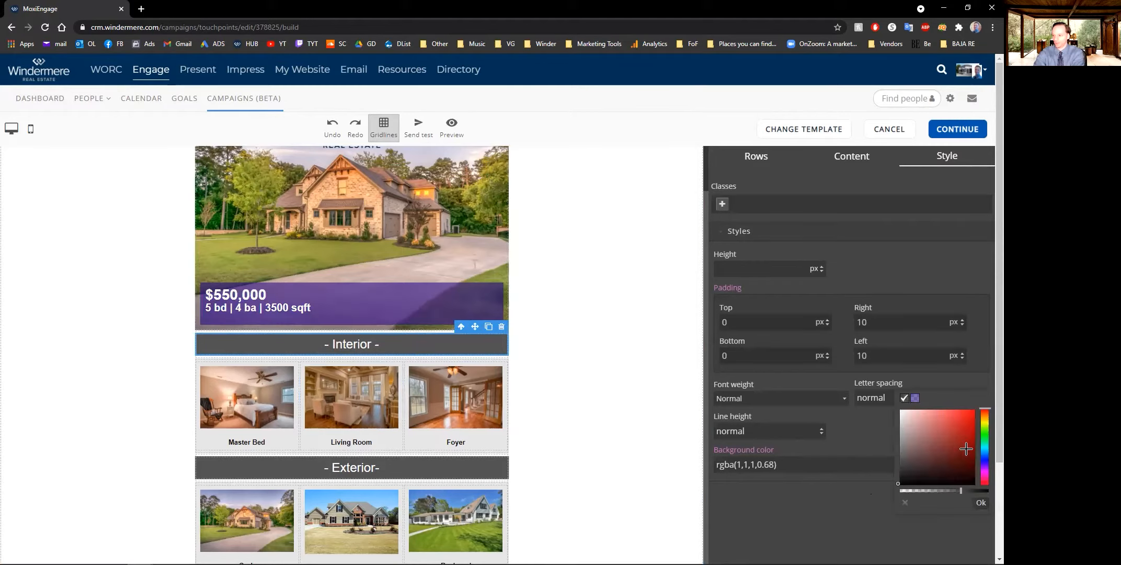
click(986, 472)
mouse_move(941, 461)
mouse_down()
mouse_move(975, 476)
mouse_move(988, 389)
mouse_up()
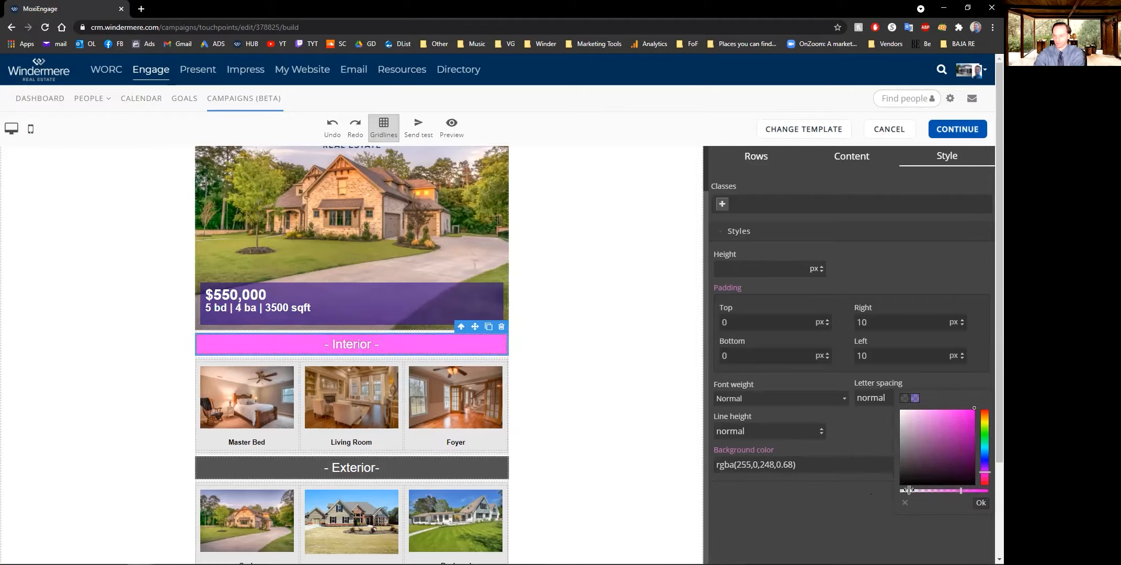
click(982, 501)
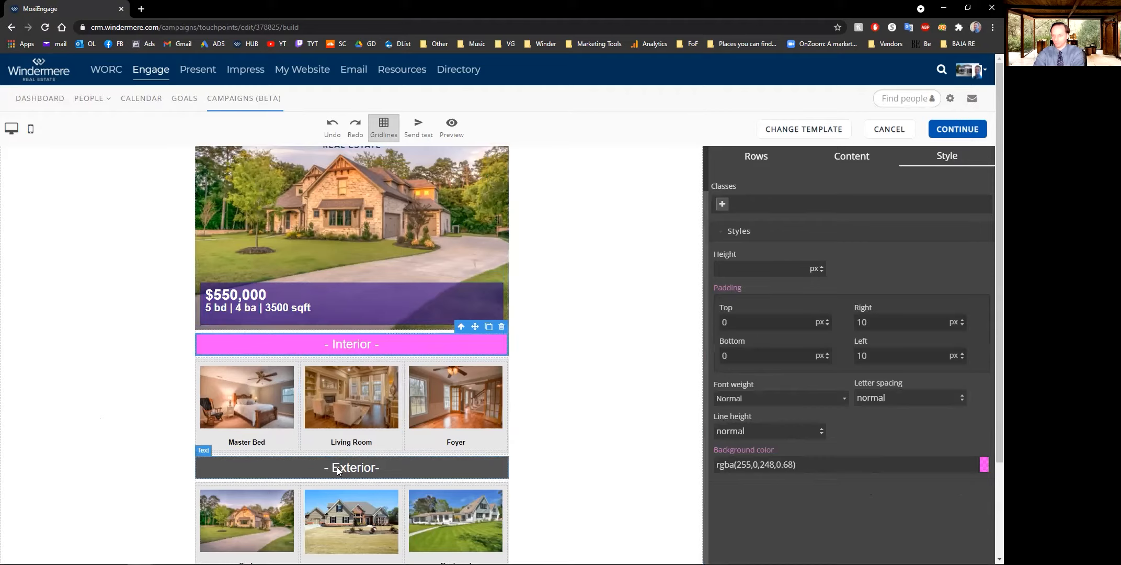
- Copy the Interior heading's background color value and apply it to the Exterior heading, rgba(255,0,248,0.68)
drag(805, 465, 714, 464)
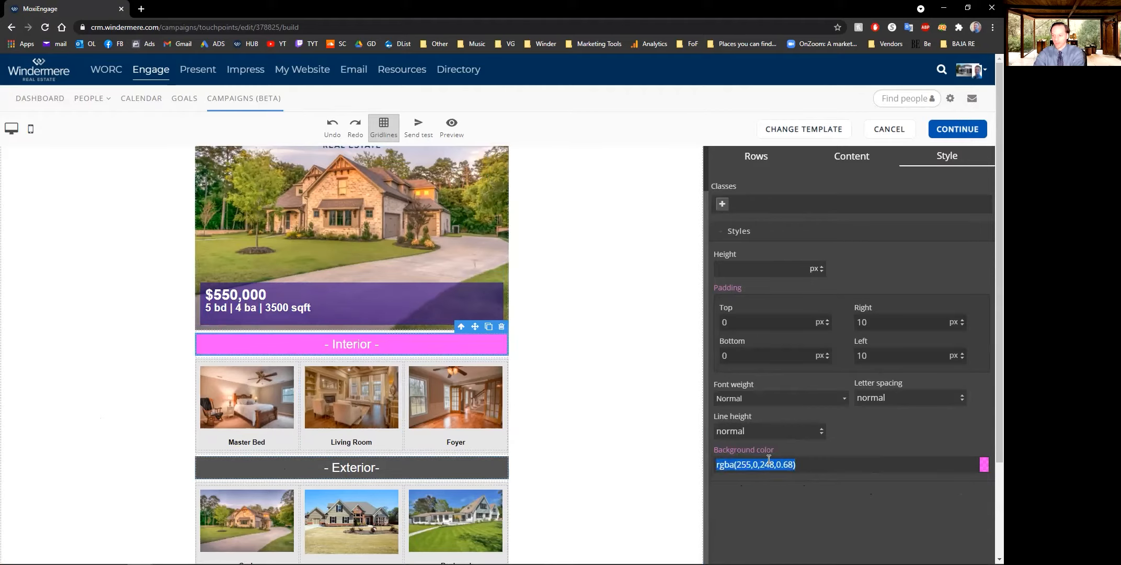
drag(809, 469, 714, 464)
key(ctrl+c)
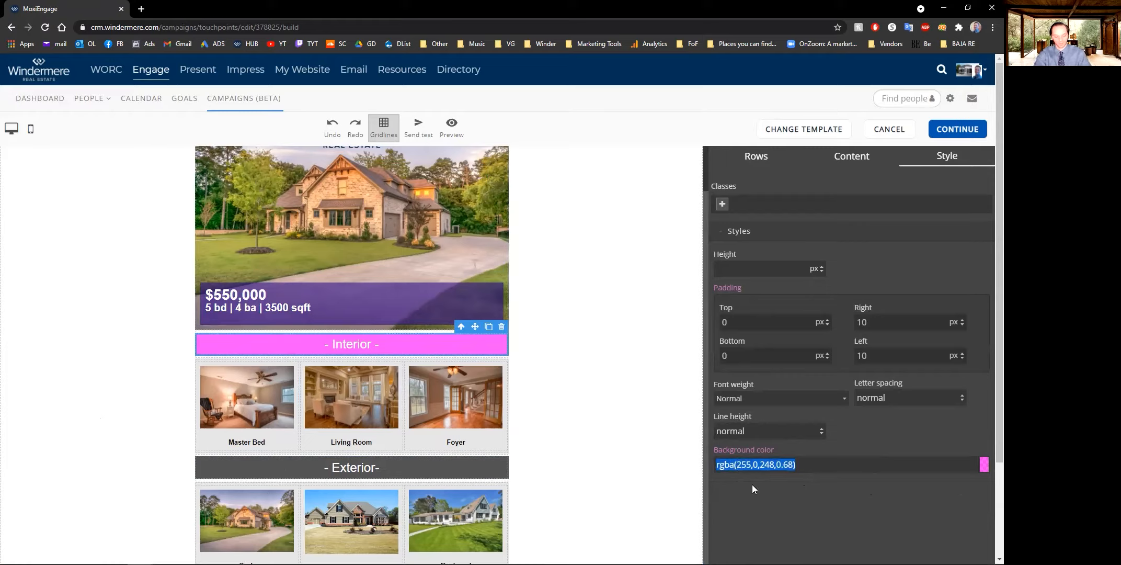
right_click(753, 466)
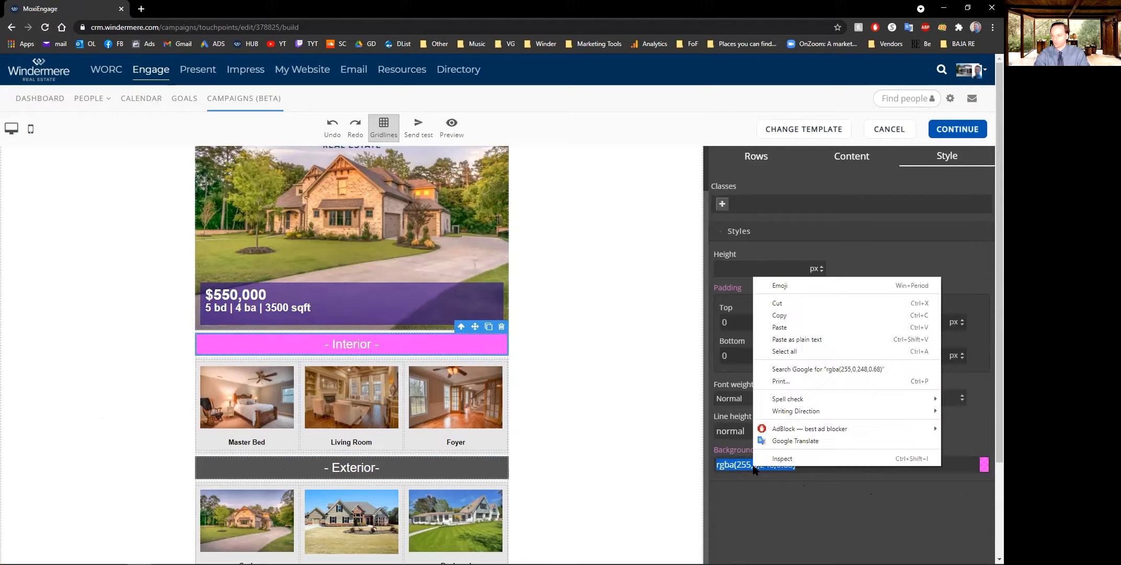
click(791, 313)
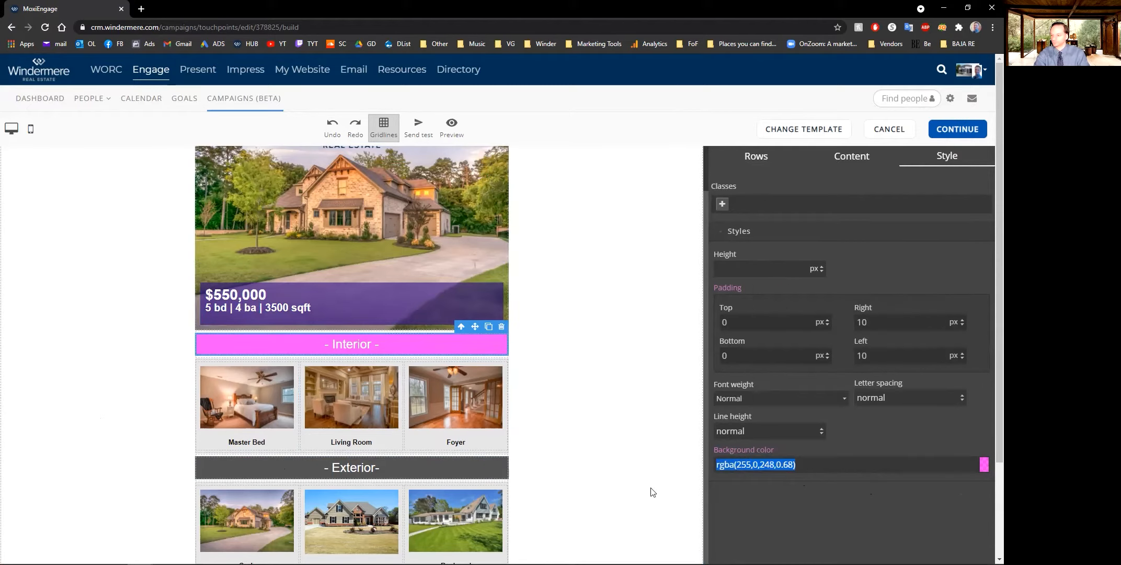
click(427, 468)
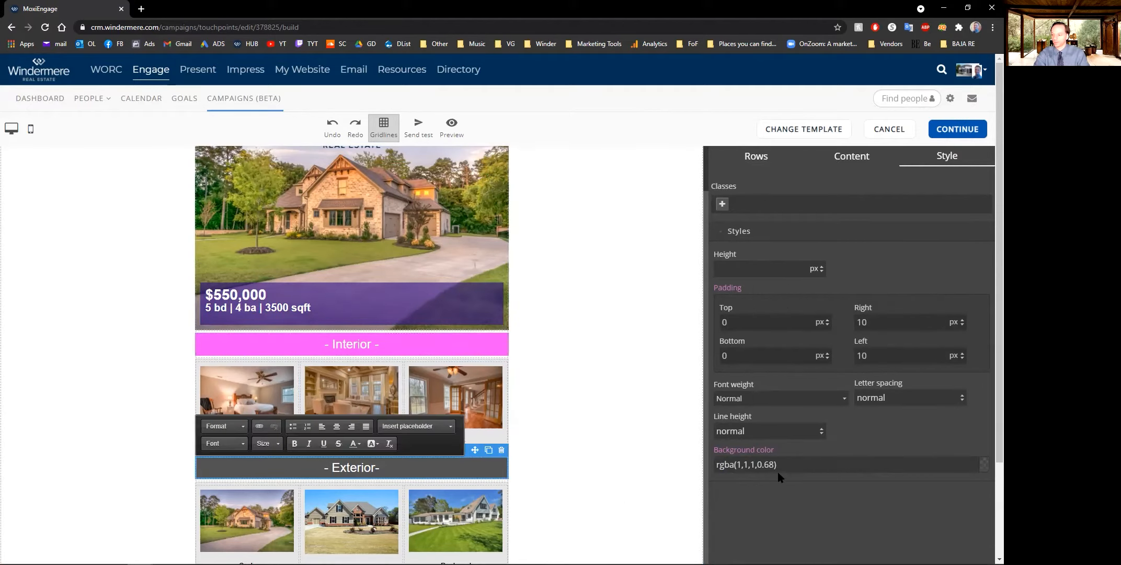
drag(780, 466, 699, 467)
key(ctrl+v)
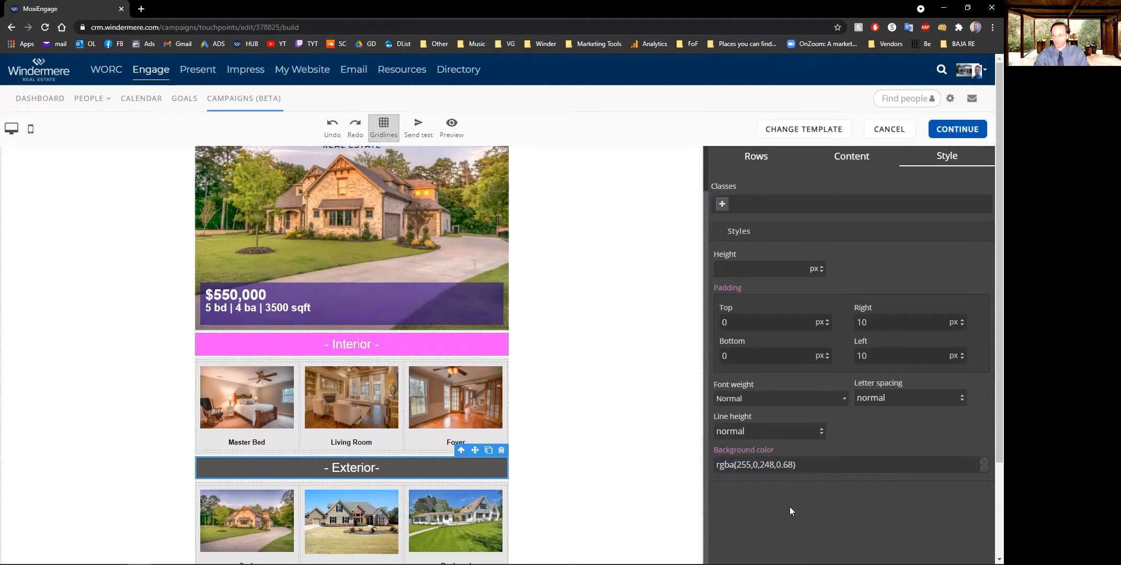
key(Return)
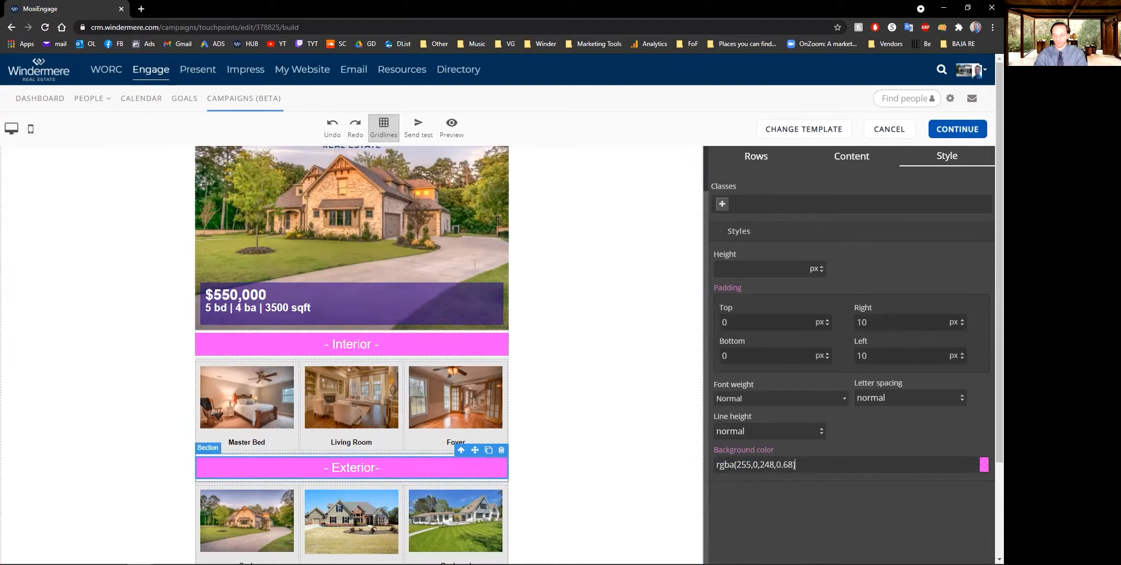
scroll(157, 372, down, 1)
click(125, 392)
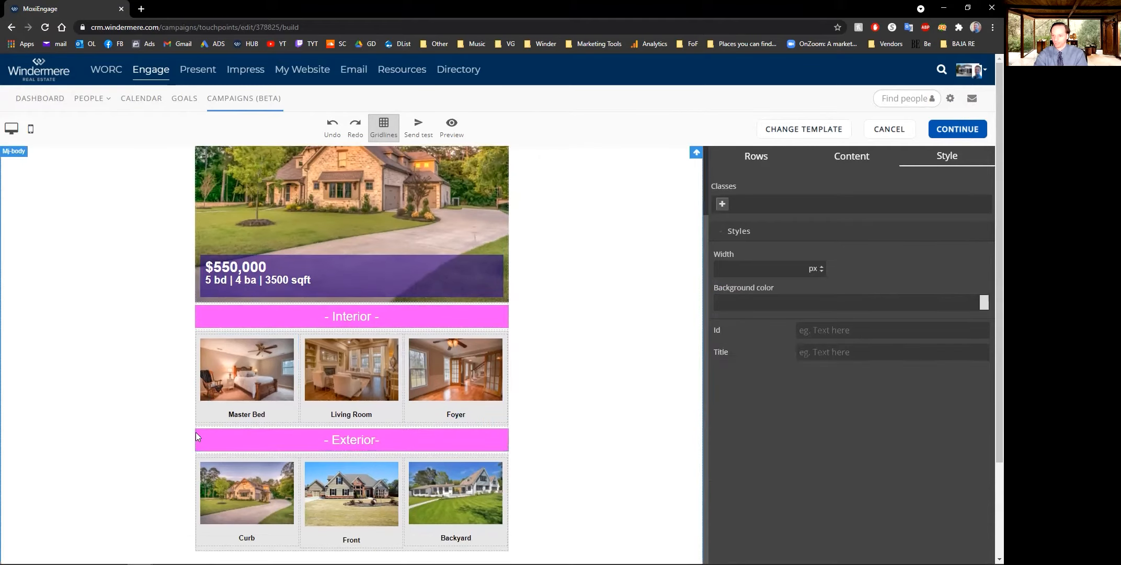
scroll(384, 448, up, 3)
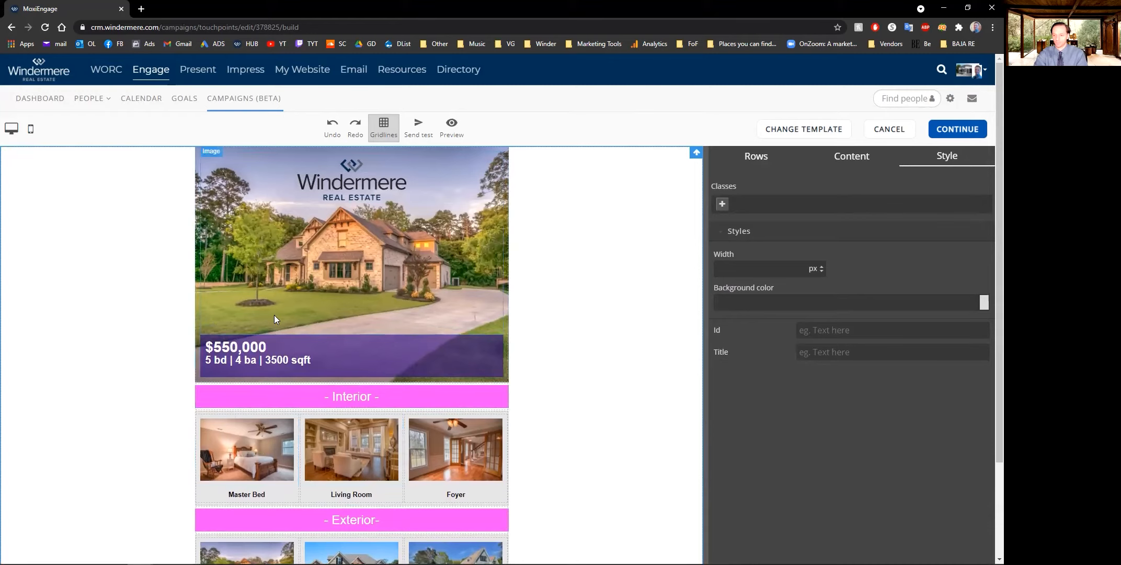
click(248, 446)
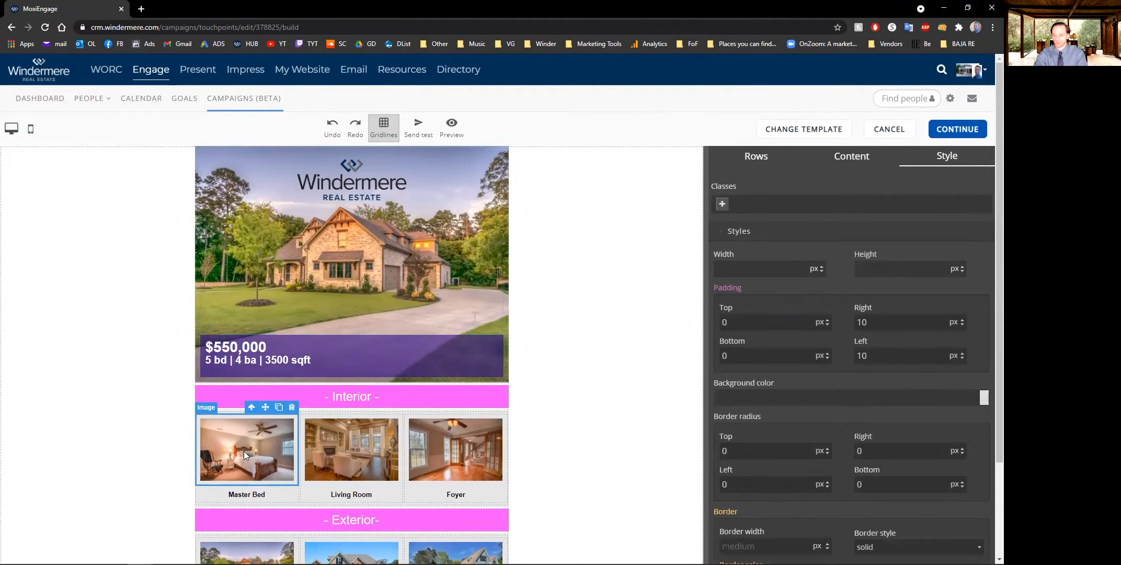
double_click(244, 453)
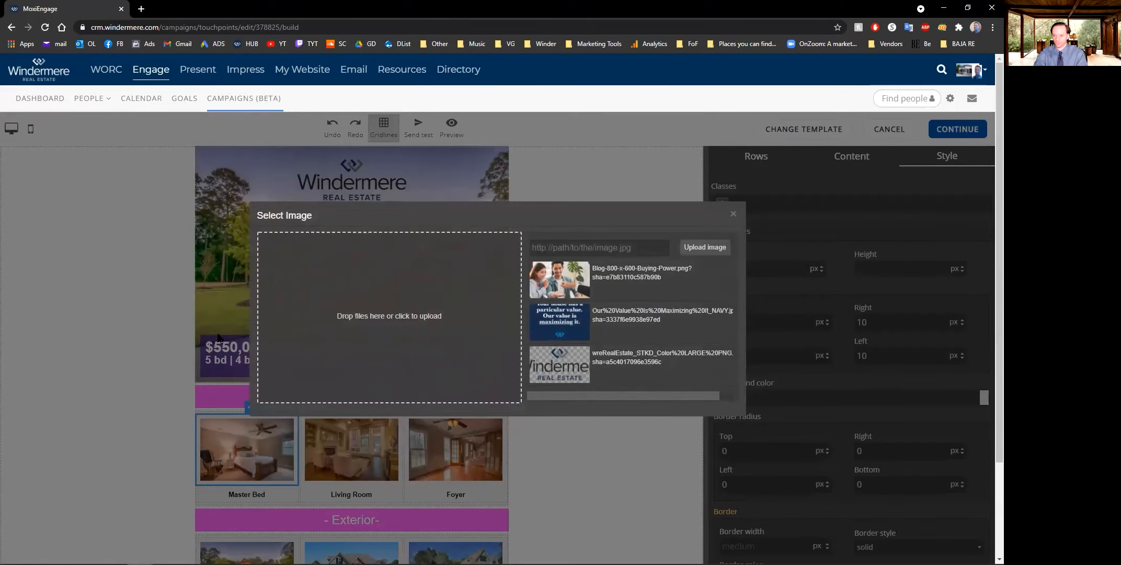
click(733, 213)
- Replace the word Interior in the first section heading with "Kitchen"
scroll(272, 382, down, 2)
click(352, 318)
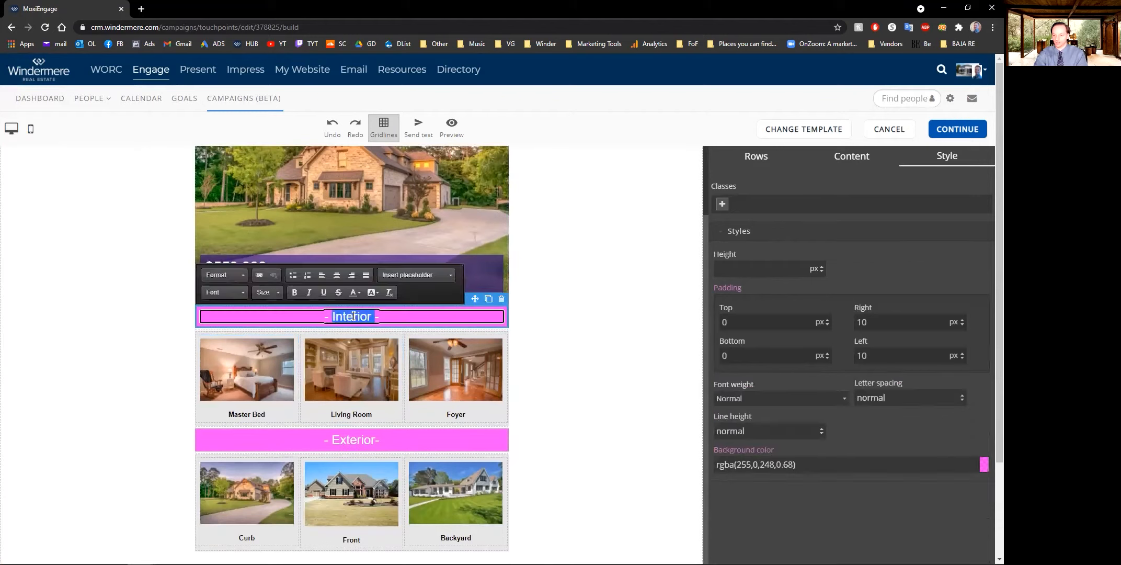
drag(373, 316, 338, 318)
text(Kit)
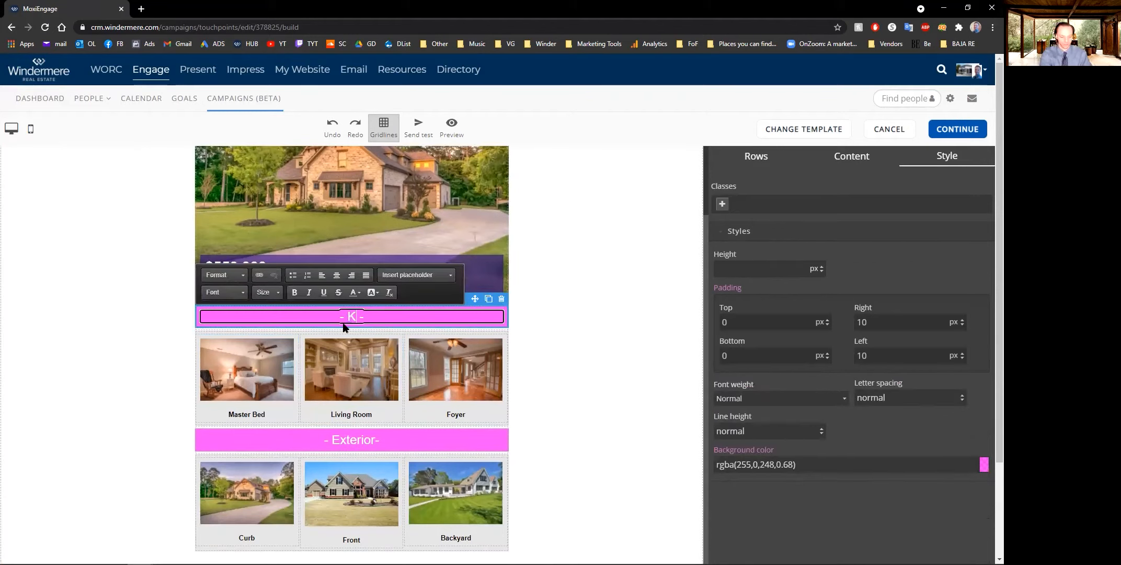
text(chen)
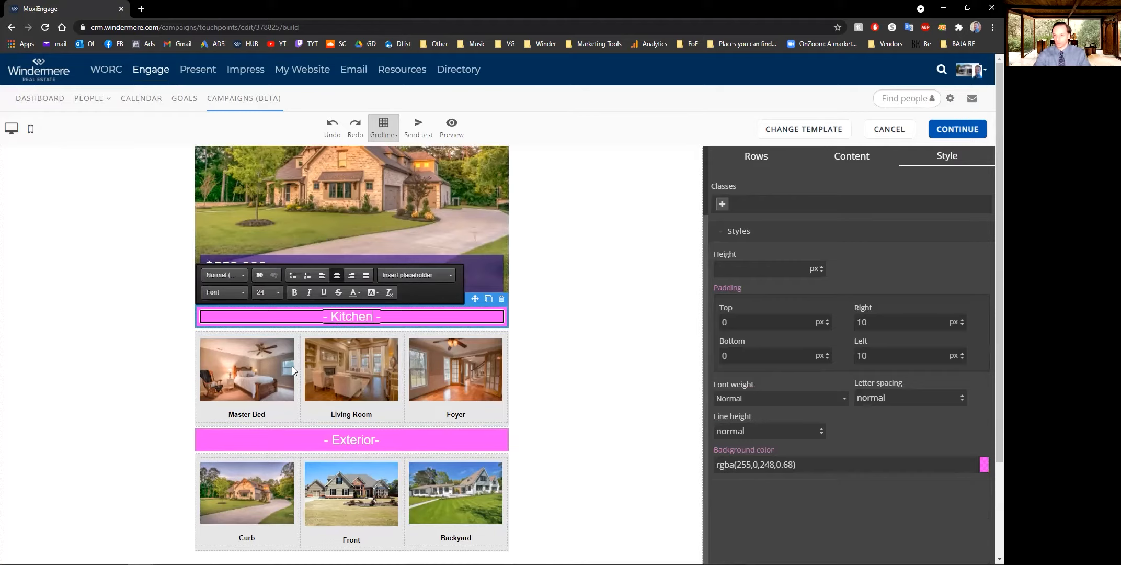
click(126, 371)
- Try to select the Kitchen heading together with the three photos beneath it
click(444, 350)
click(345, 366)
click(275, 374)
click(336, 314)
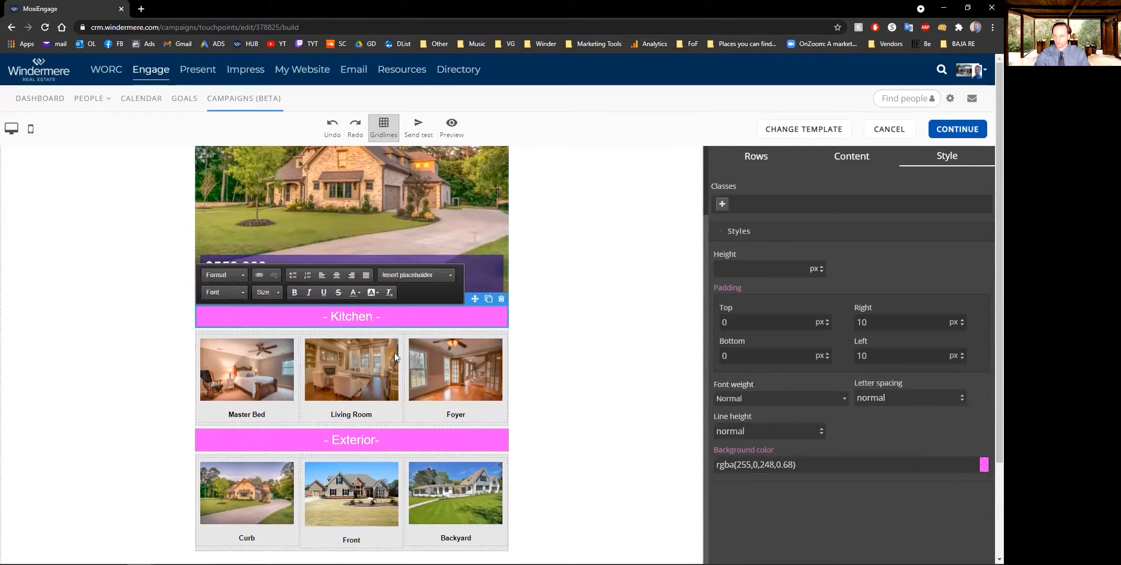
click(220, 378)
click(341, 361)
click(446, 366)
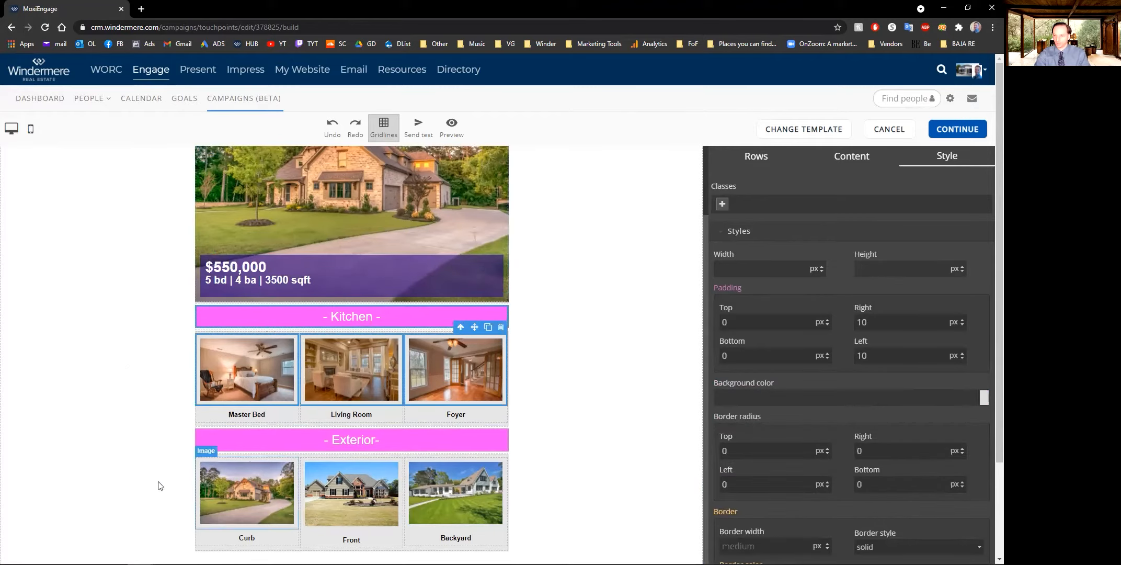
click(109, 410)
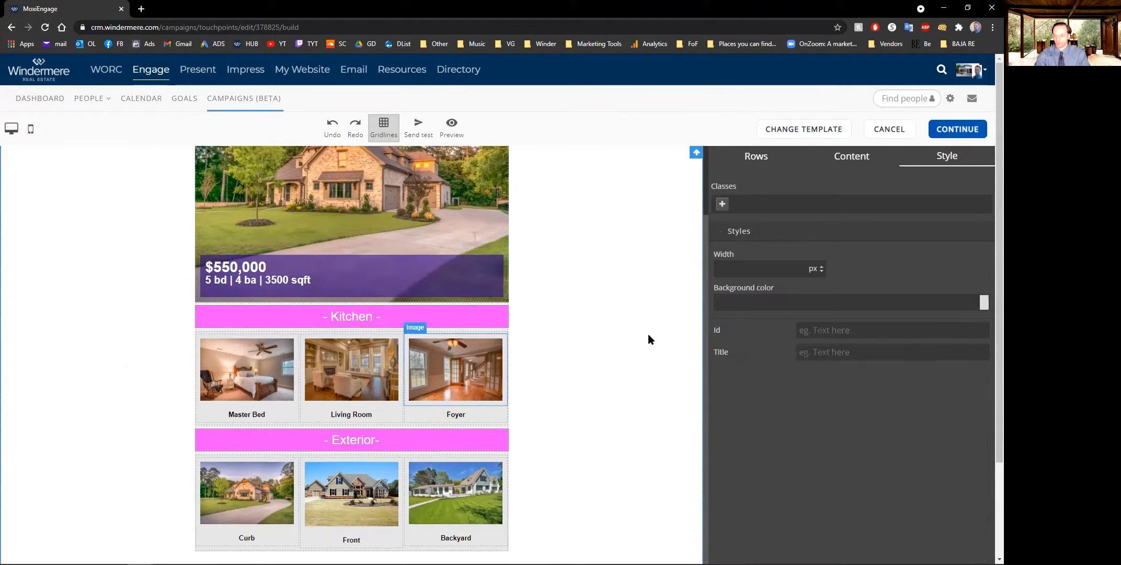
- Try to select the Kitchen heading, the photos beneath it and their captions as one group
click(454, 310)
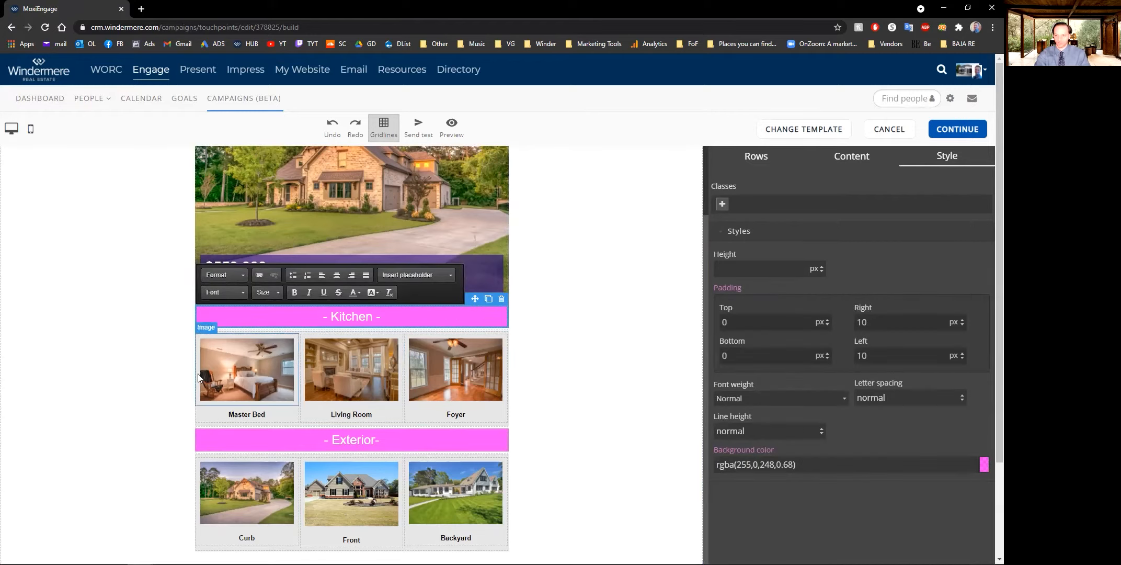
click(241, 369)
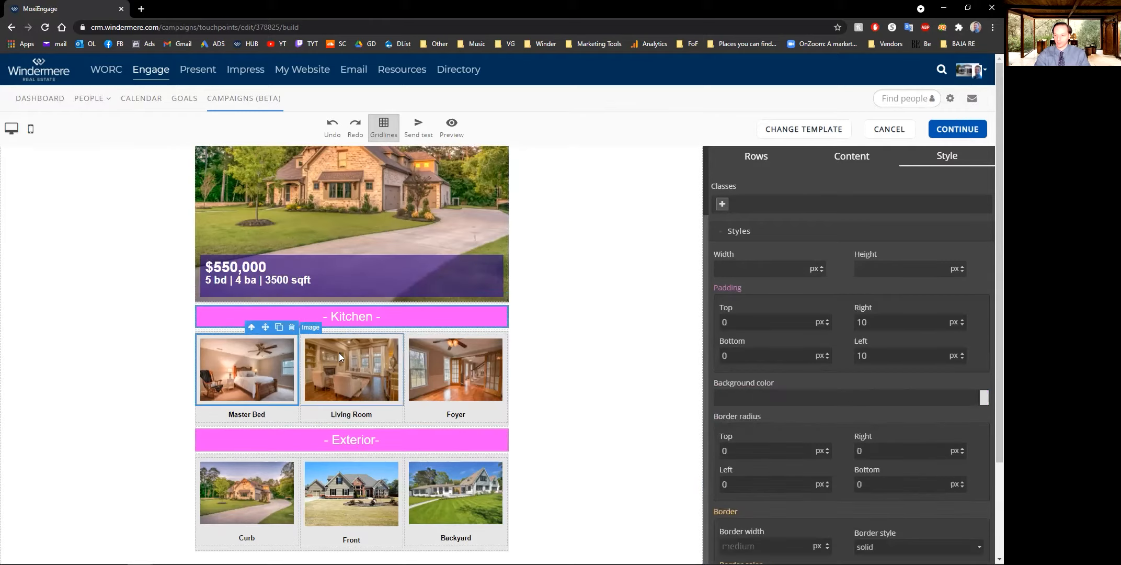
click(241, 417)
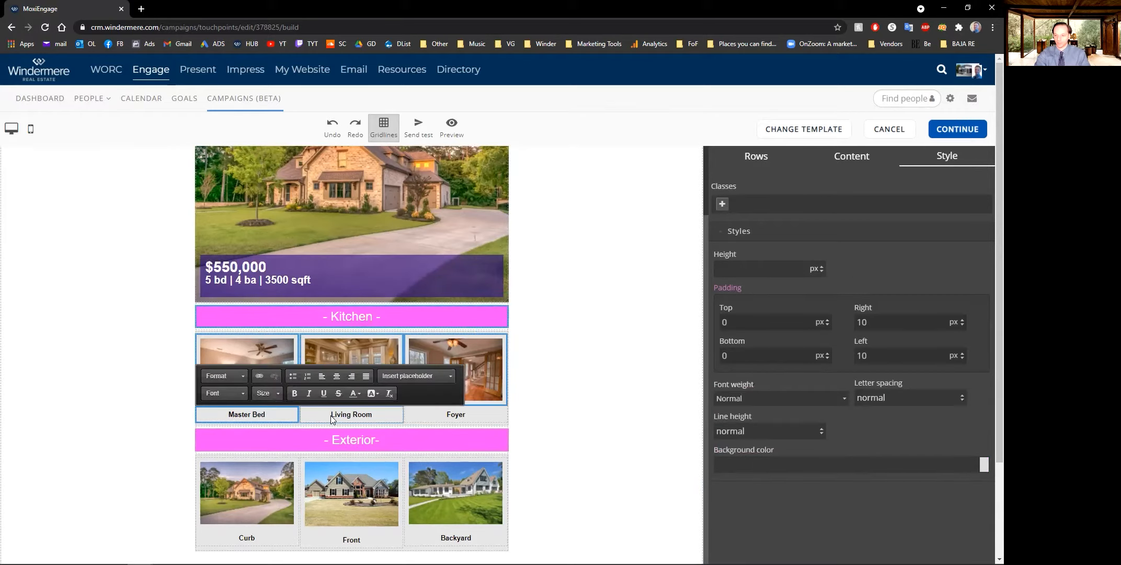
click(363, 415)
click(449, 414)
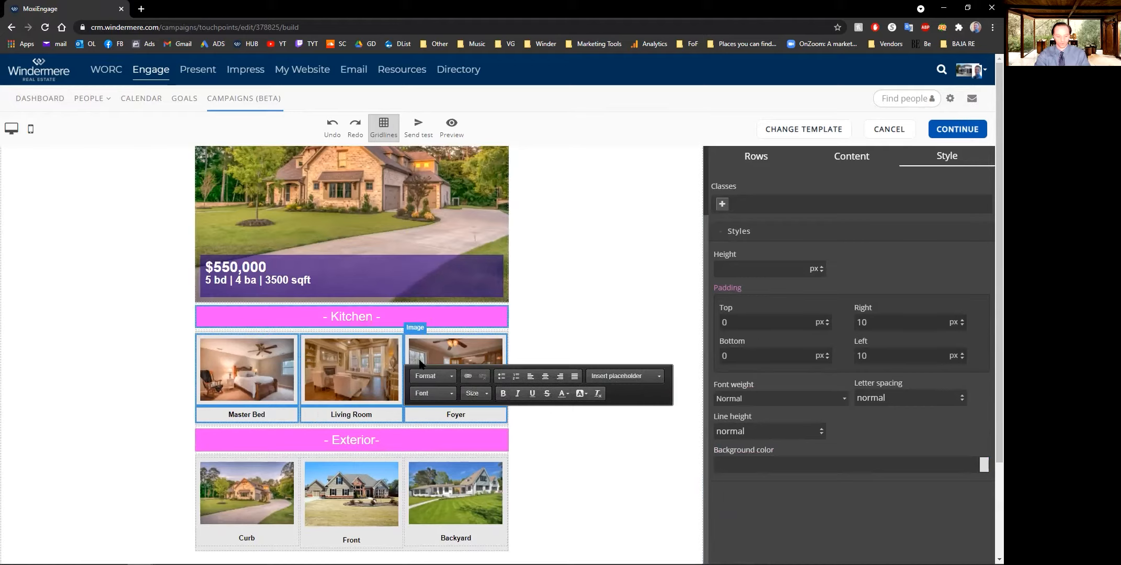
click(599, 459)
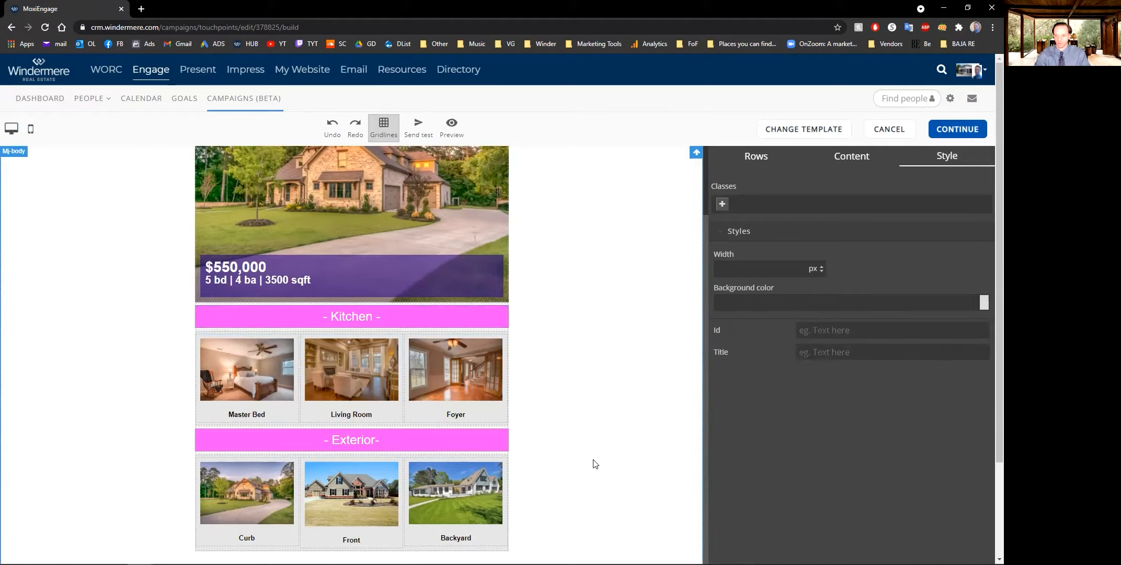
scroll(366, 444, down, 2)
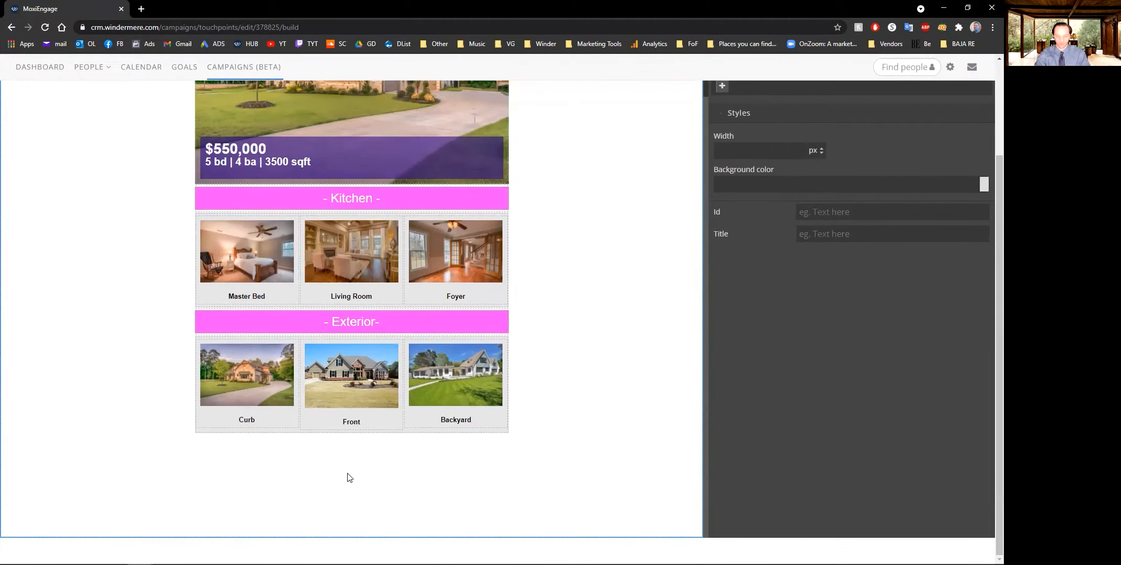
right_click(347, 456)
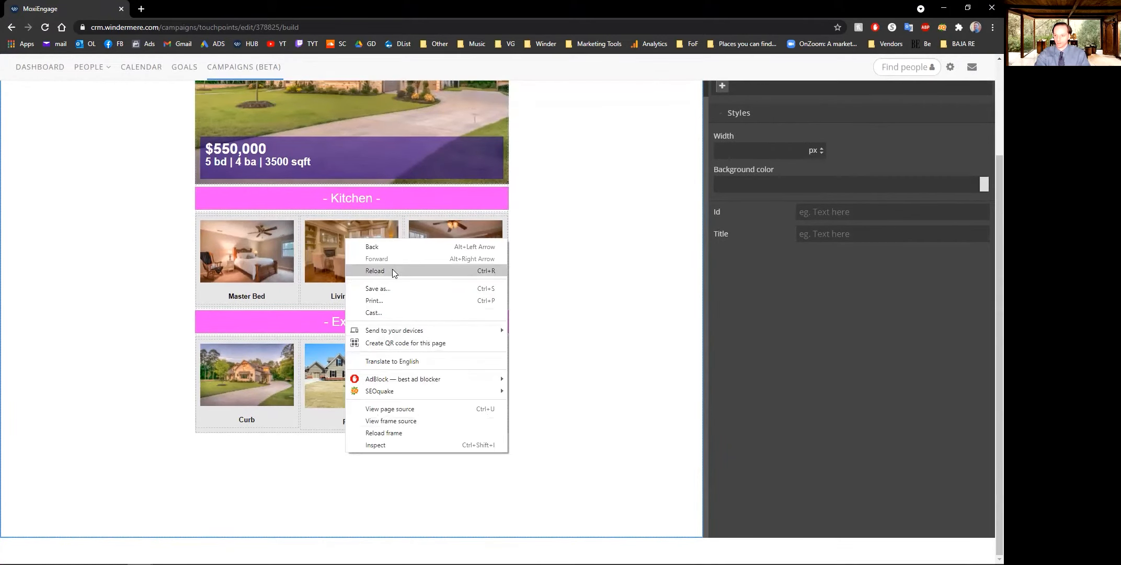
click(313, 461)
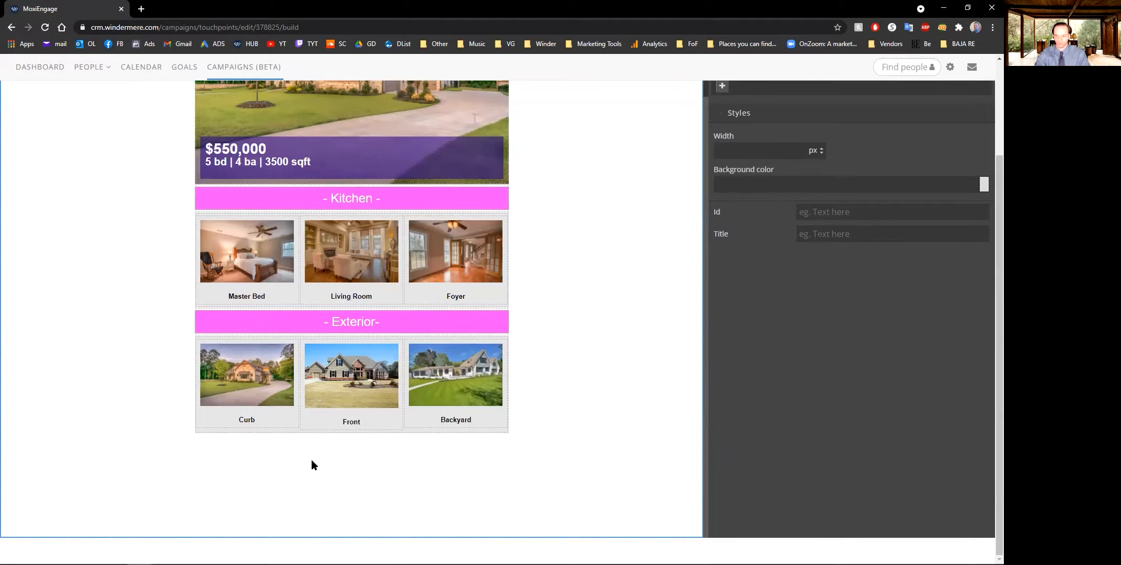
- Duplicate the pink Kitchen heading below the hero photo
scroll(314, 321, up, 2)
click(259, 280)
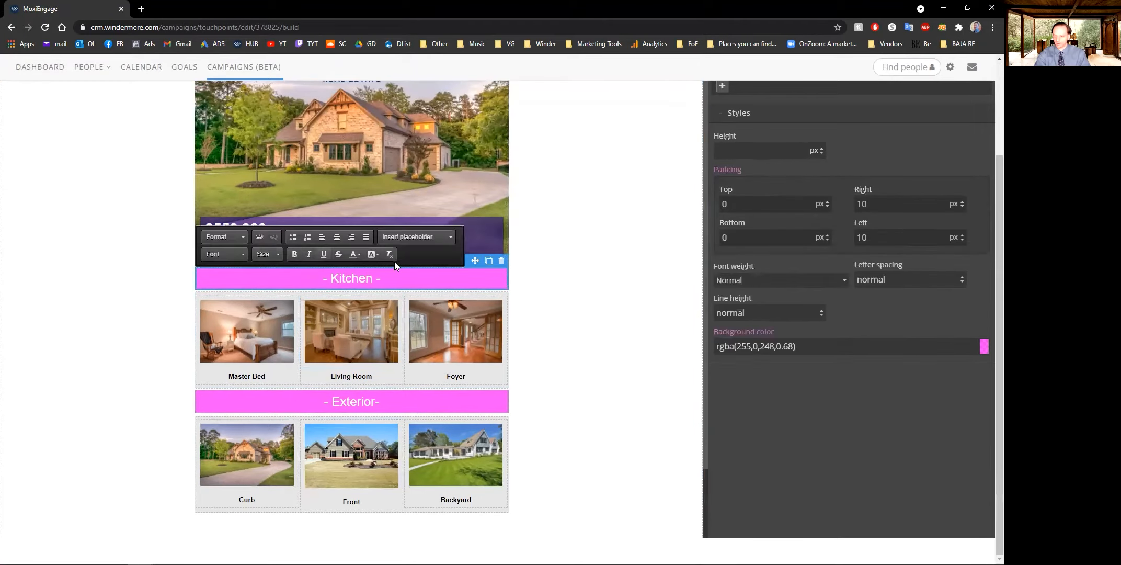
click(580, 286)
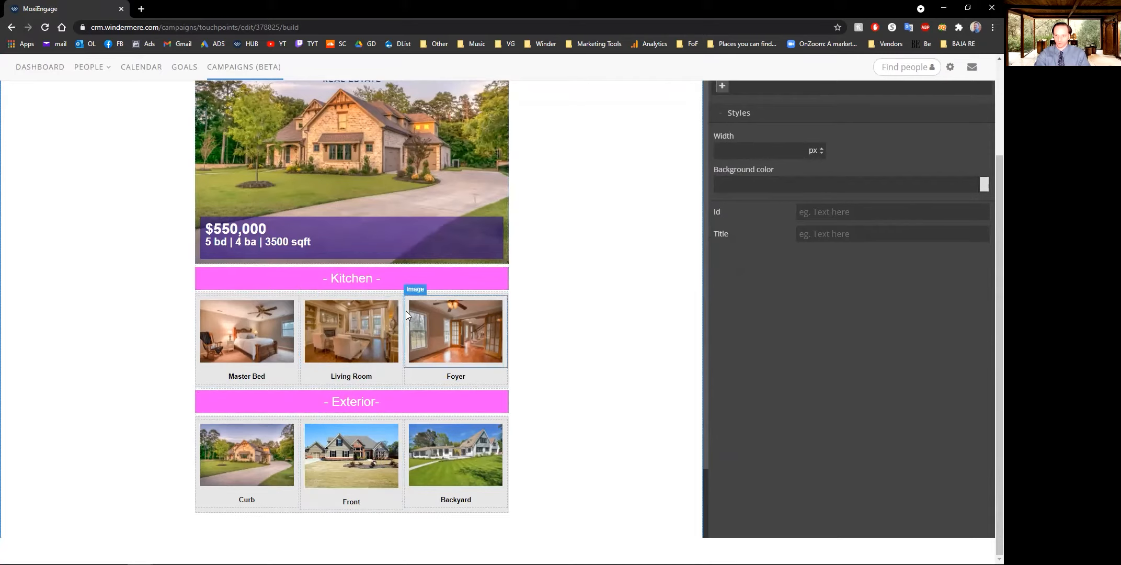
click(389, 280)
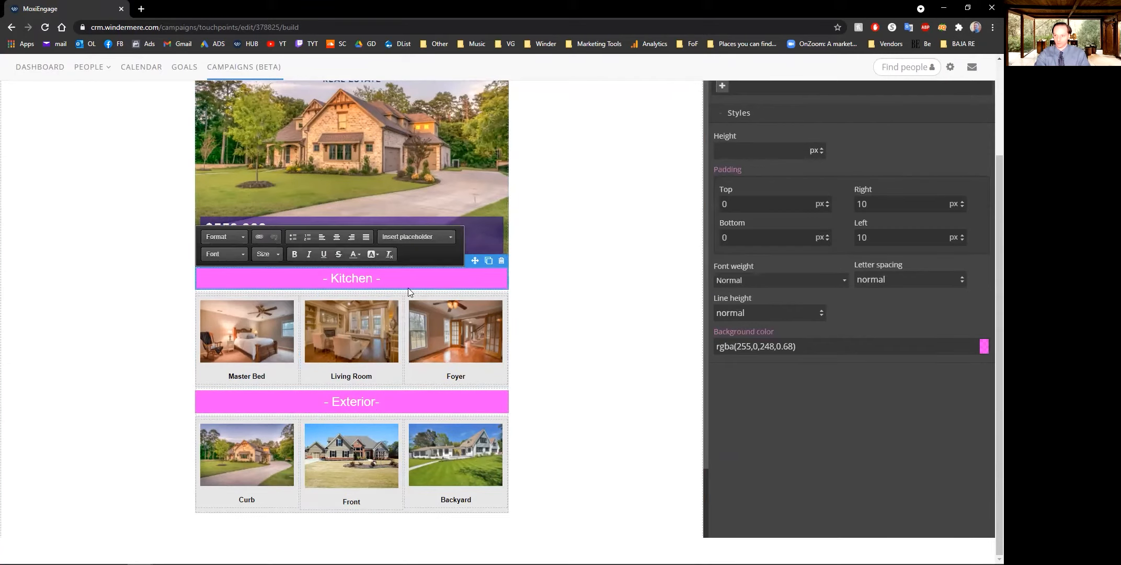
click(488, 261)
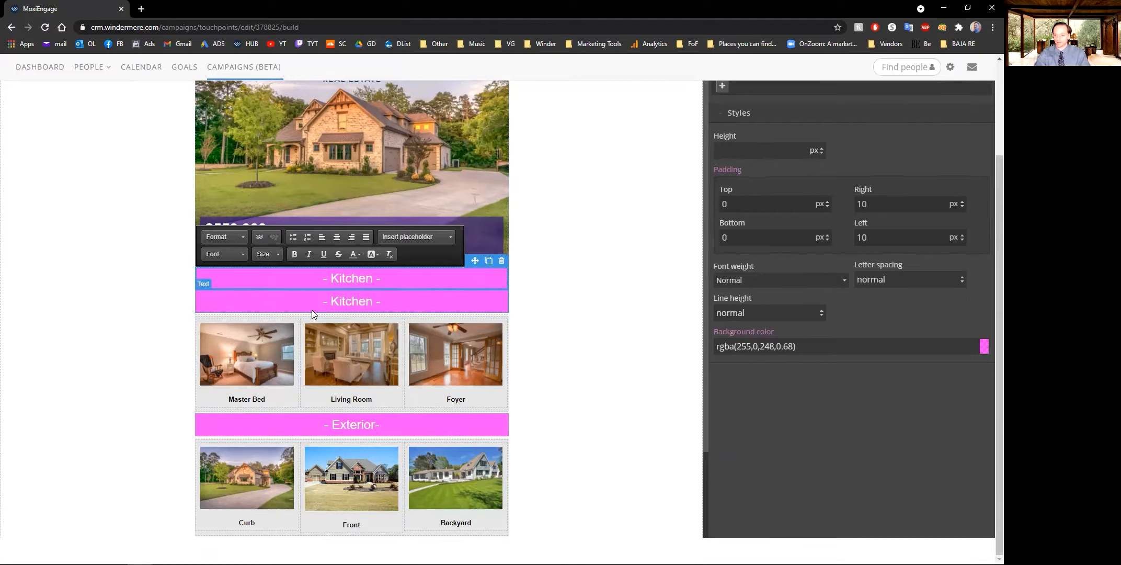
- Duplicate the Master Bed, Living Room and Foyer photos so that each column holds two copies
click(270, 356)
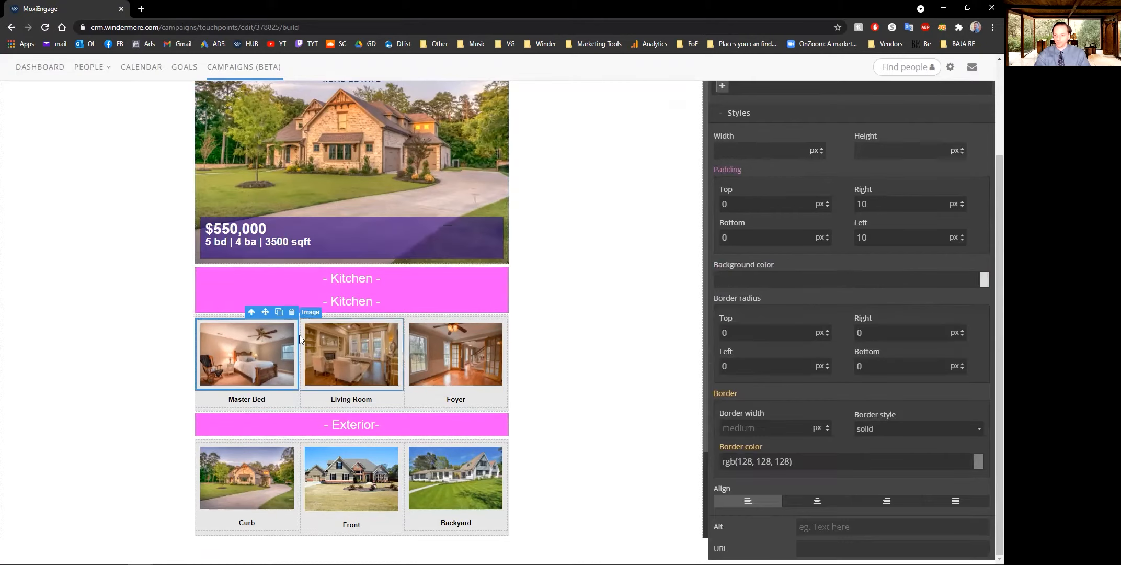
click(280, 312)
click(342, 351)
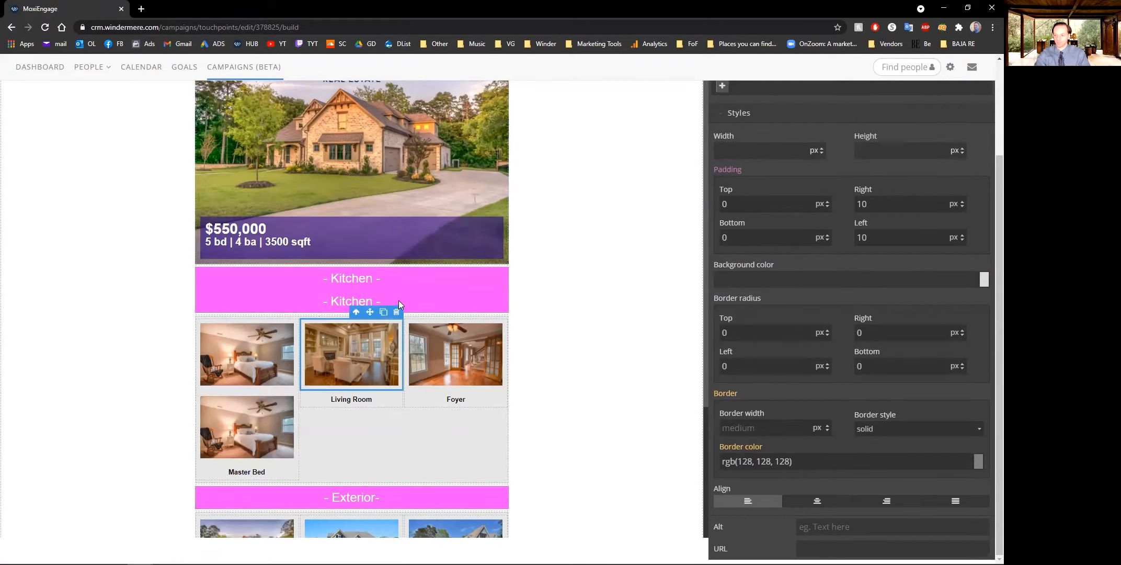
click(383, 312)
click(447, 350)
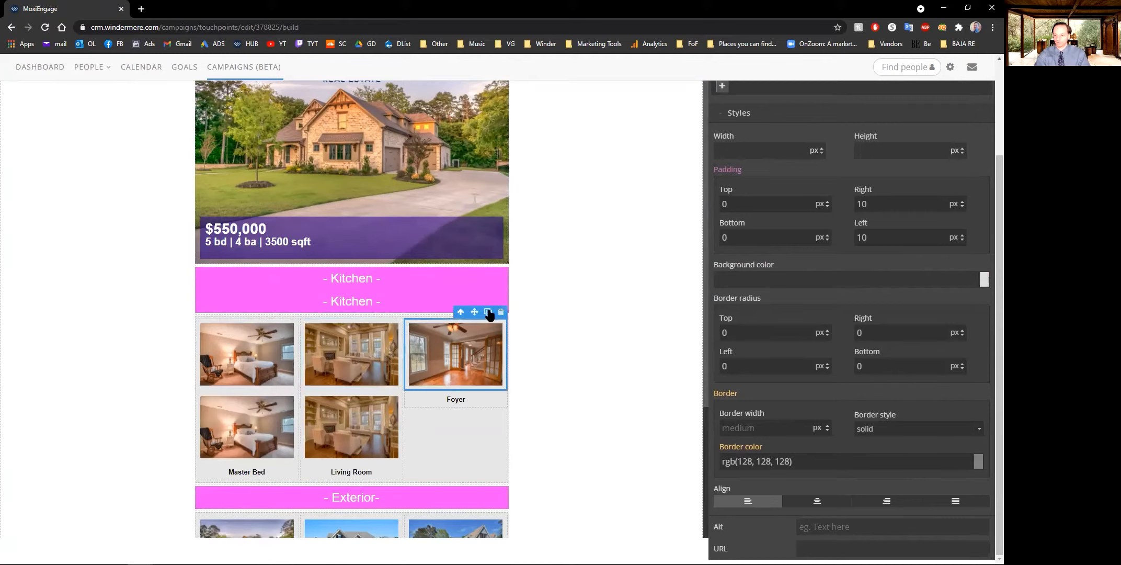
click(488, 312)
- Duplicate the Master Bed, Living Room and Foyer captions beneath the photos
click(247, 474)
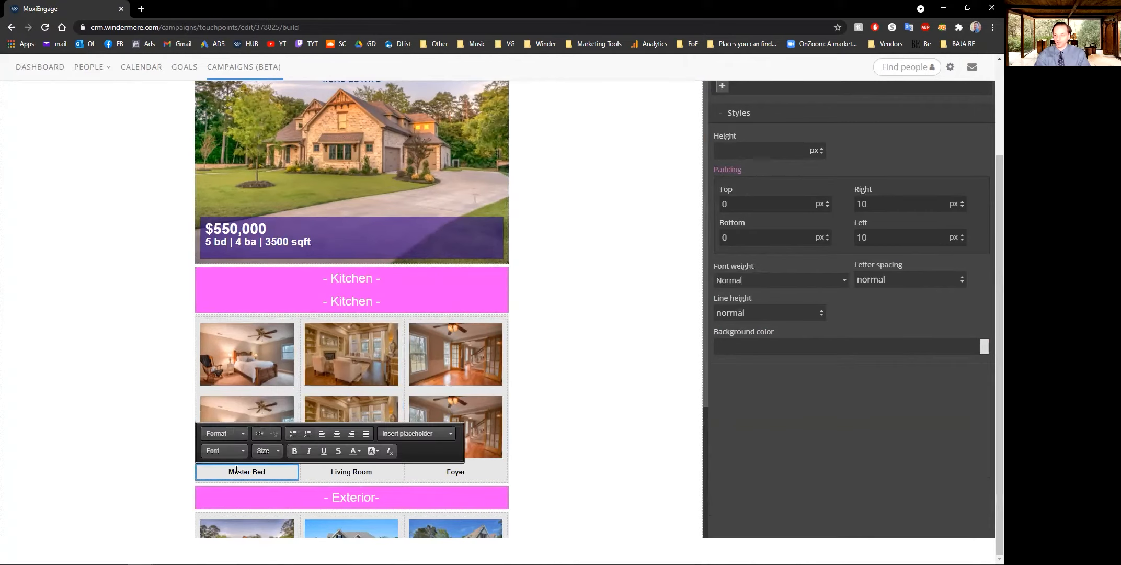
click(215, 477)
double_click(218, 470)
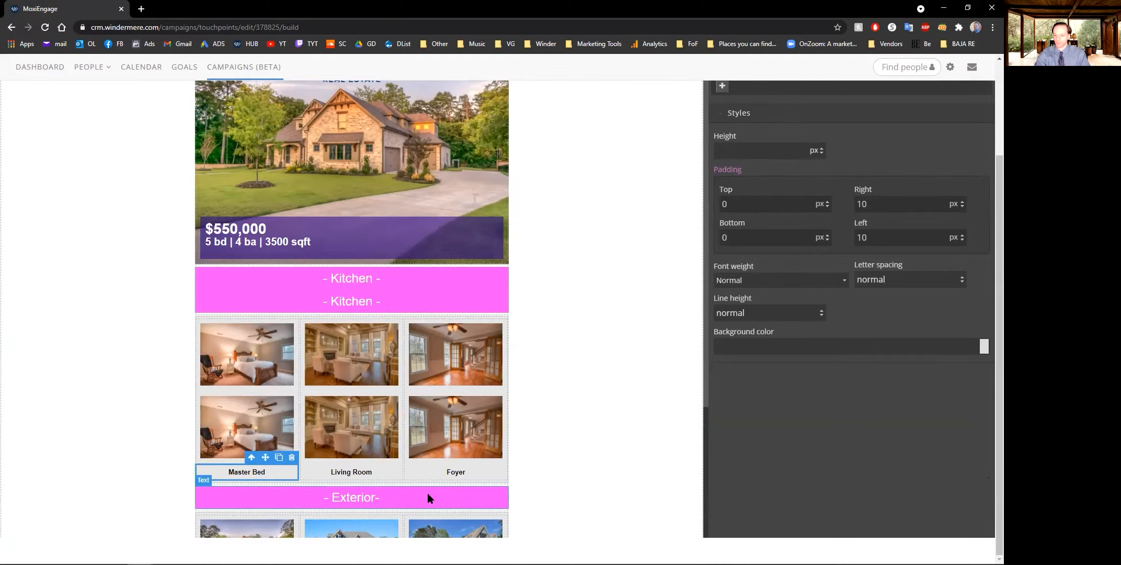
click(278, 457)
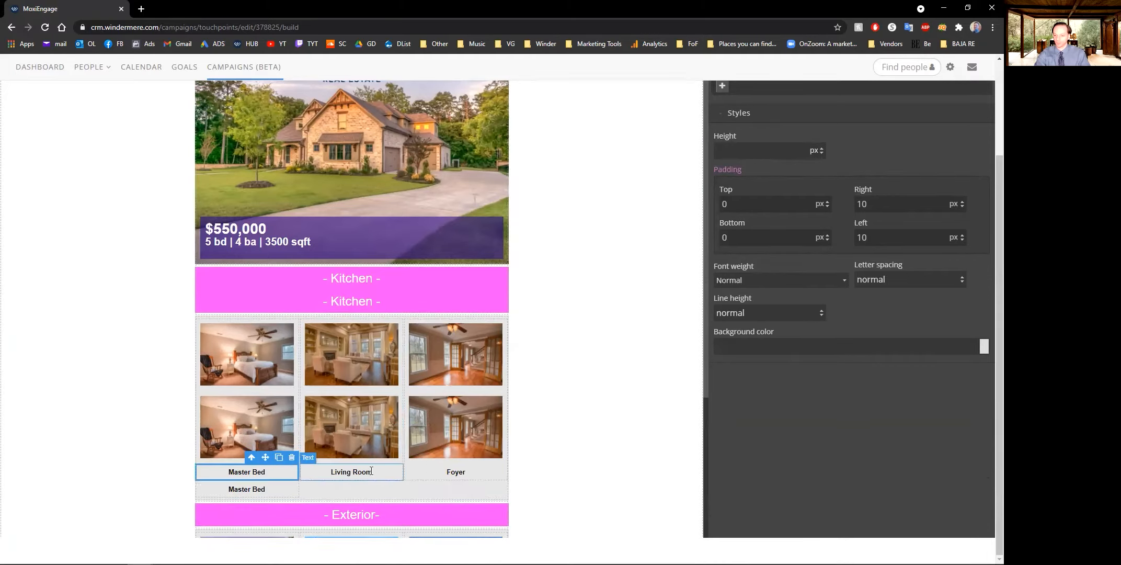
double_click(369, 473)
click(842, 463)
click(384, 457)
double_click(476, 472)
click(520, 461)
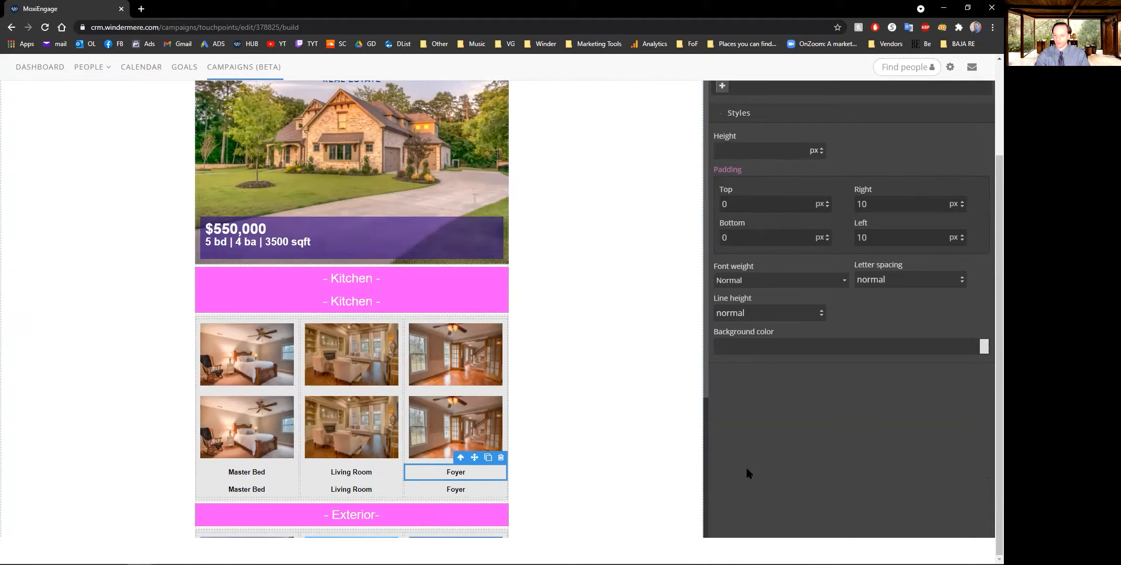
click(574, 472)
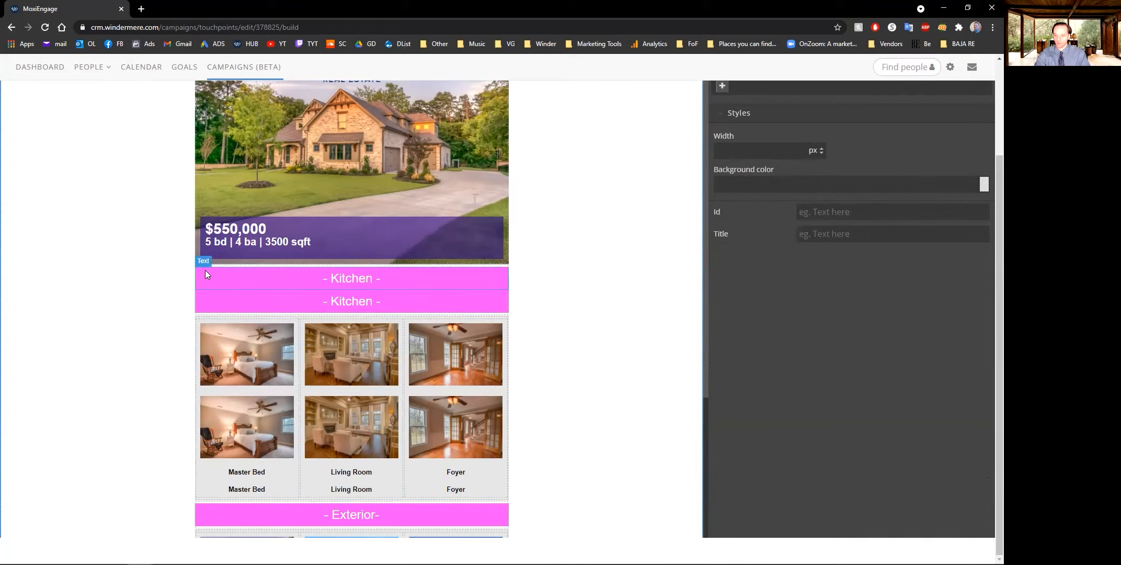
- Try to move one Kitchen heading between the two rows of interior photos, then put it back above the other heading
click(227, 273)
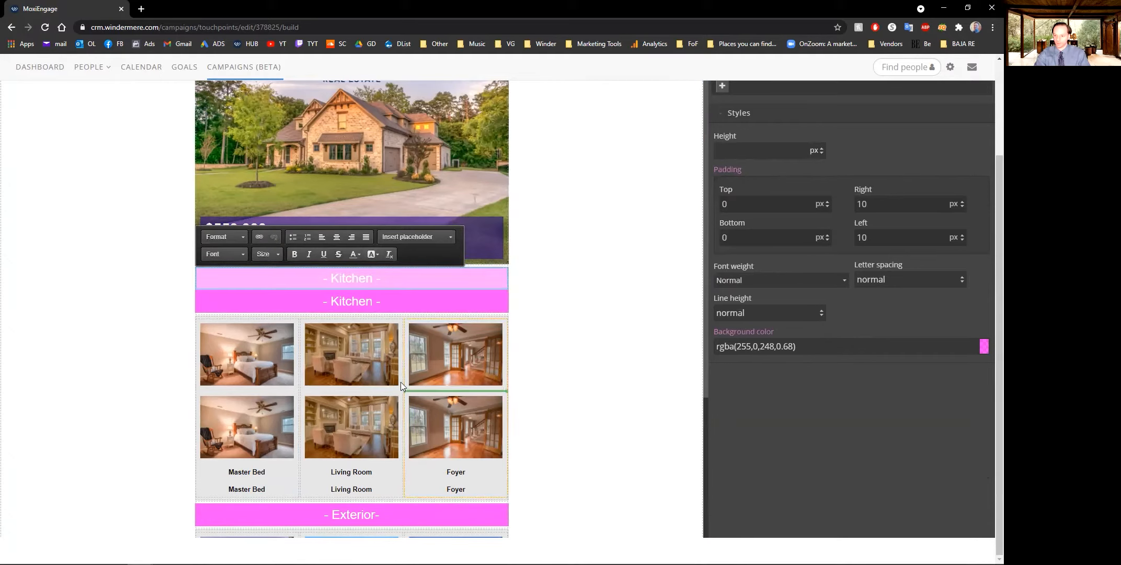
drag(393, 387, 392, 388)
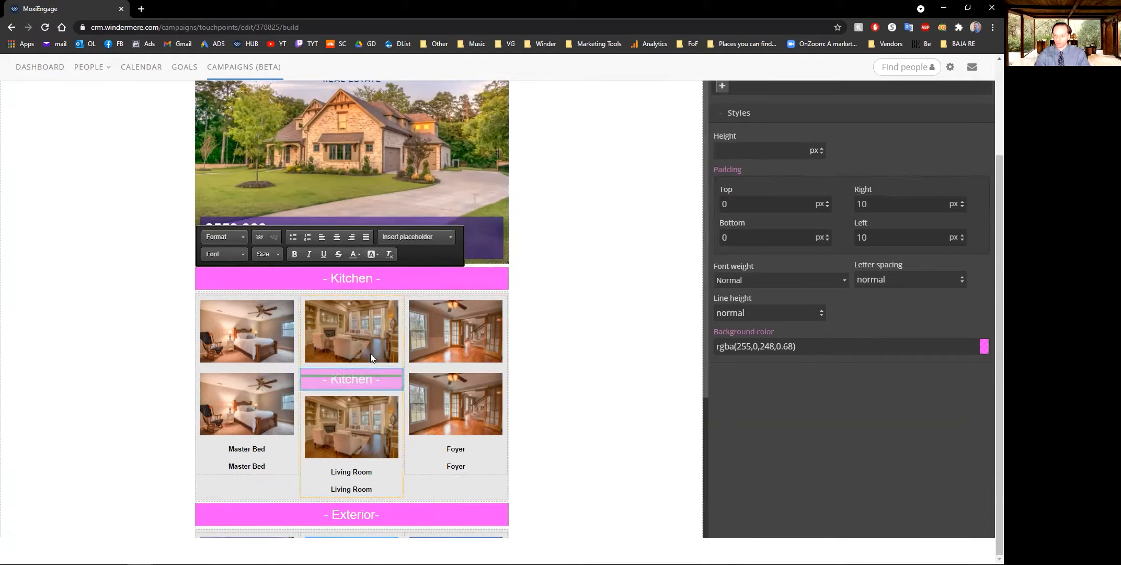
drag(358, 340, 416, 279)
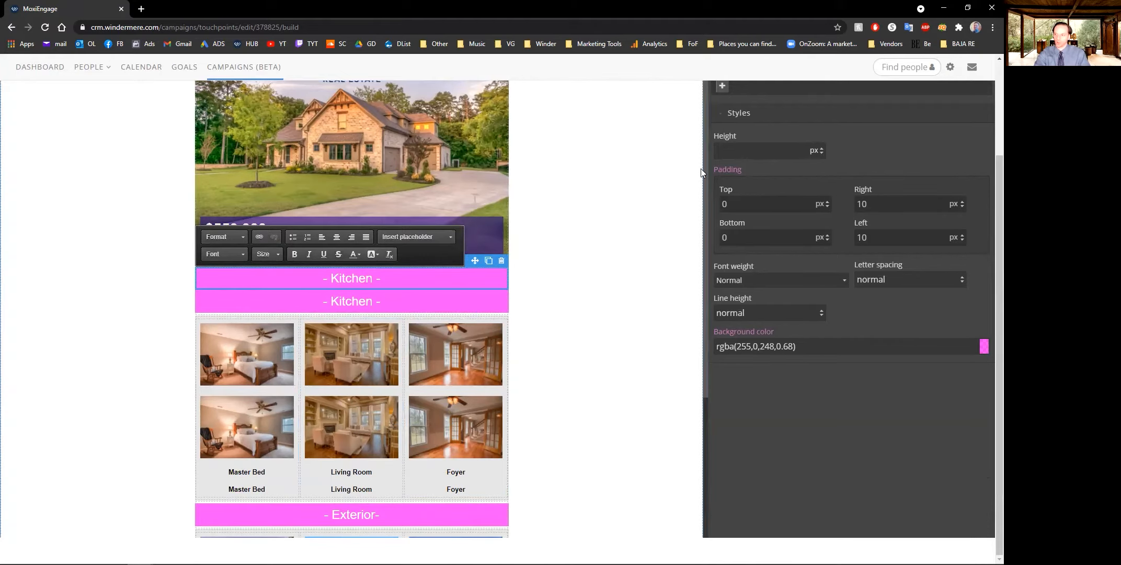
- Insert an empty single-column row between the two Kitchen headings and the interior photos
scroll(789, 308, up, 3)
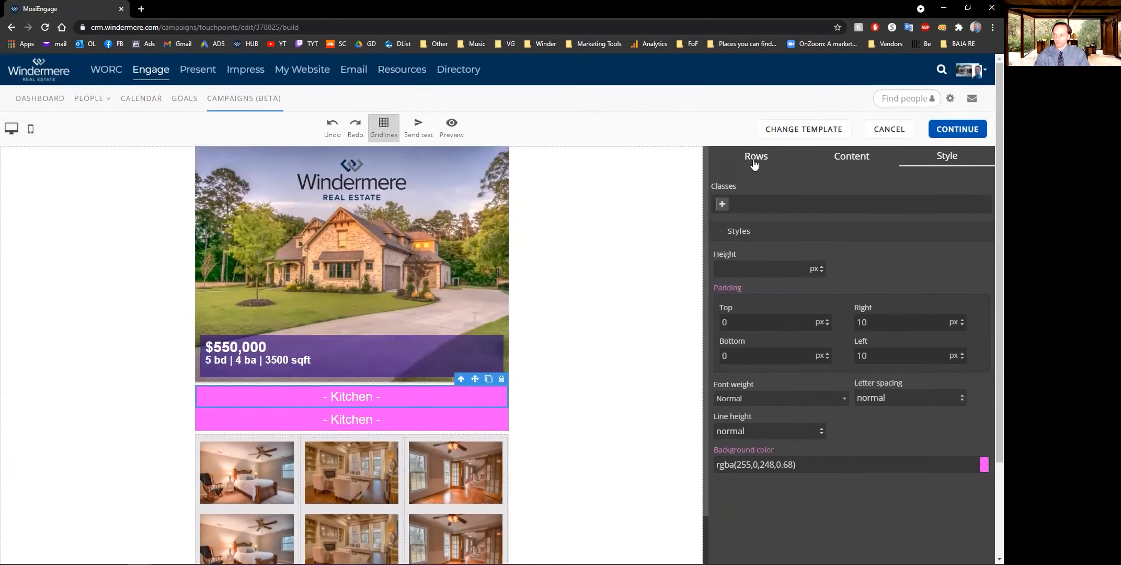
click(755, 157)
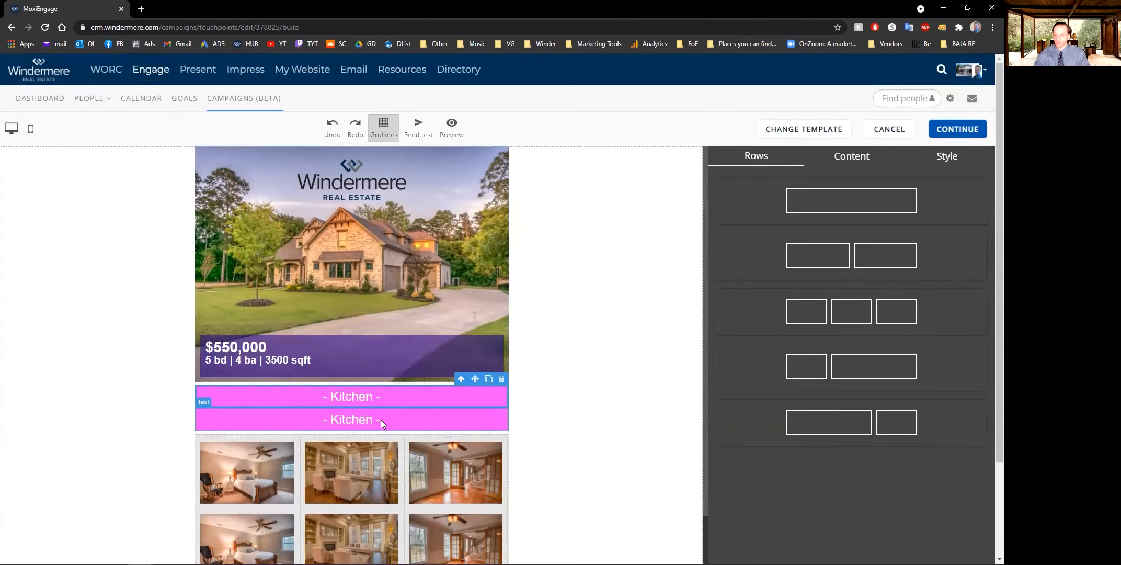
drag(880, 202, 295, 432)
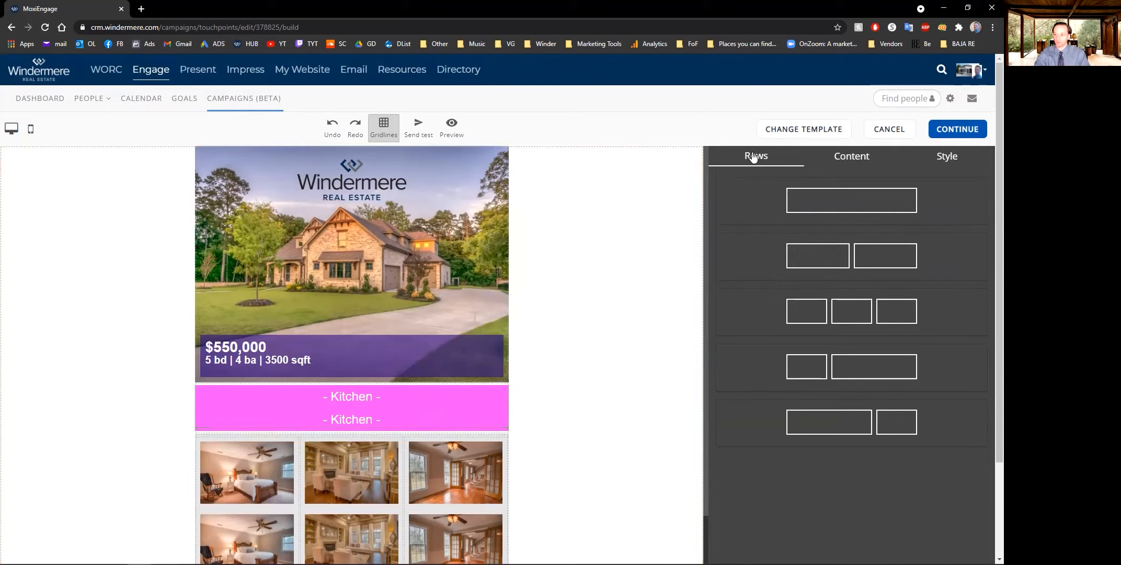
drag(831, 203, 338, 448)
drag(314, 508, 327, 442)
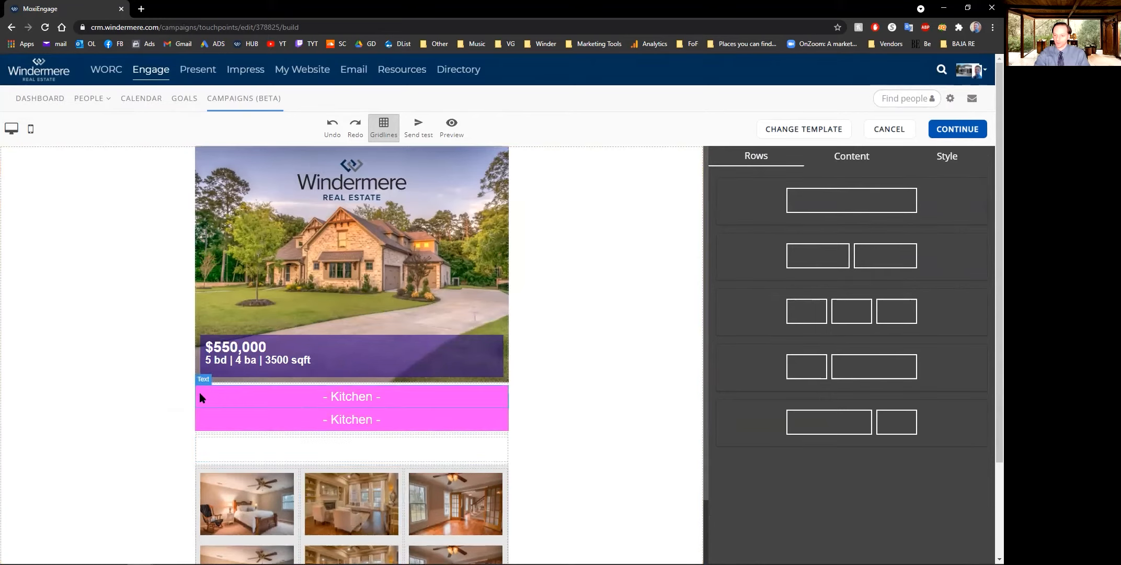
- Move the second Kitchen heading into the new single-column row
mouse_move(239, 500)
mouse_down()
mouse_move(239, 478)
mouse_move(248, 514)
mouse_up()
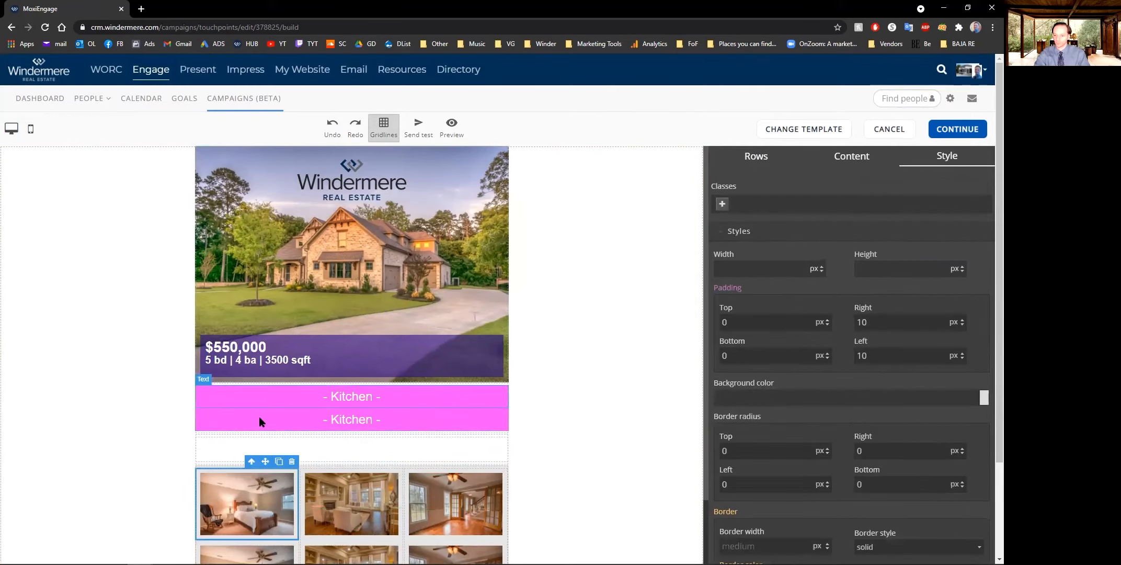
drag(203, 490, 219, 424)
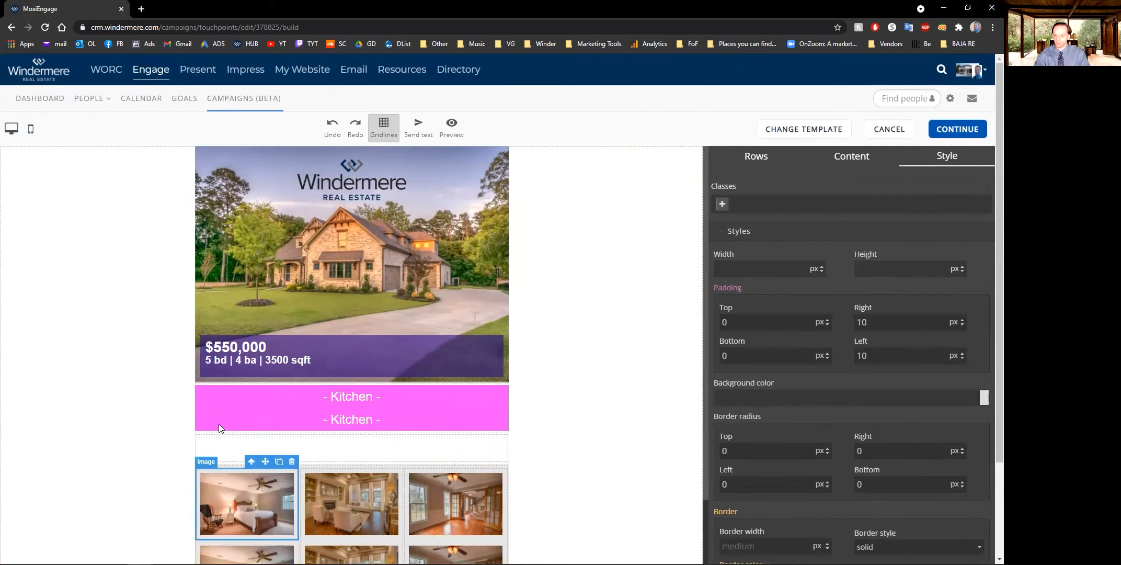
click(277, 411)
drag(475, 401, 453, 452)
- Move one Master Bed photo directly beneath the first Kitchen heading and delete it
drag(242, 470, 236, 407)
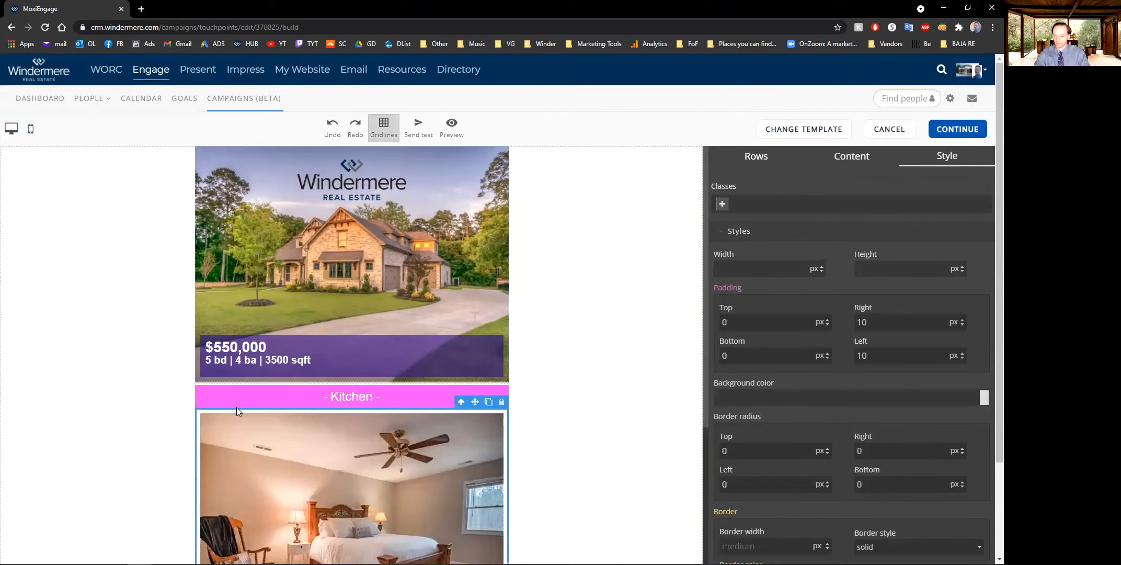
click(500, 403)
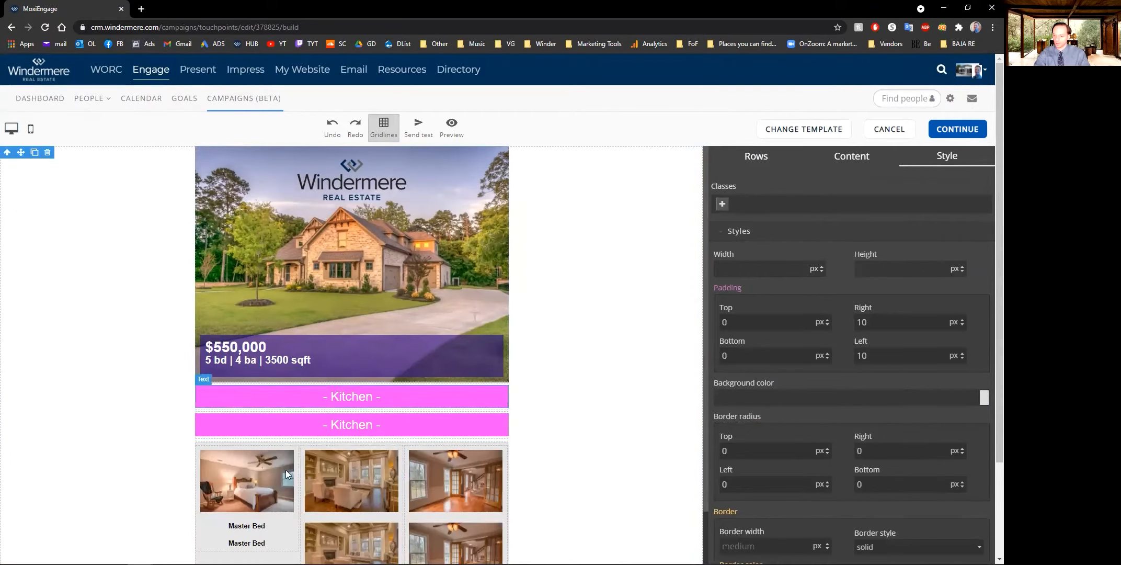
- Insert an empty three-column row between the two Kitchen headings
scroll(266, 466, down, 3)
scroll(263, 459, up, 2)
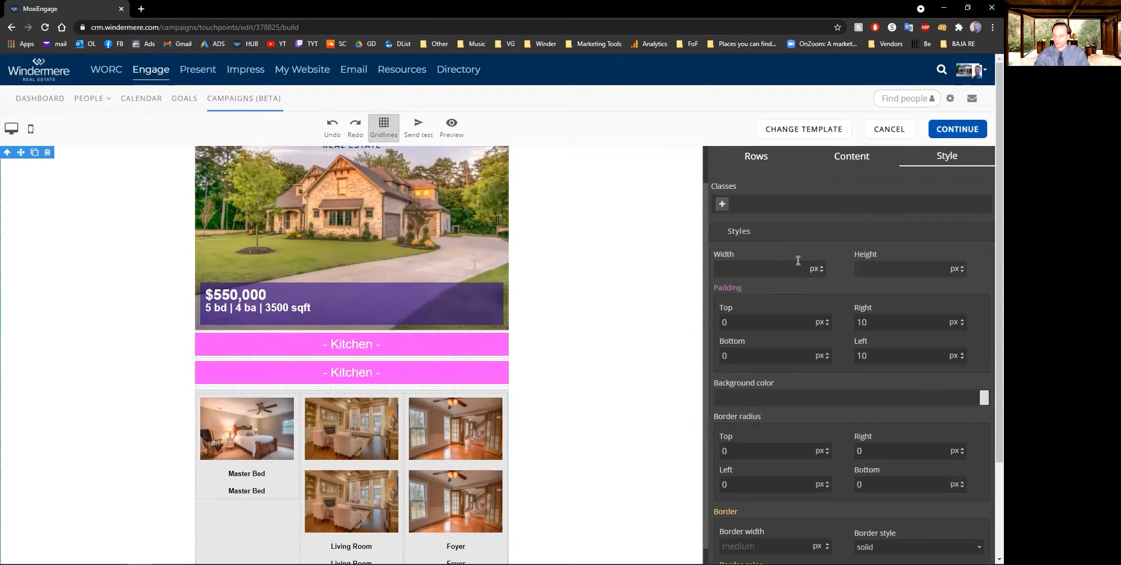
click(757, 166)
drag(845, 311, 338, 355)
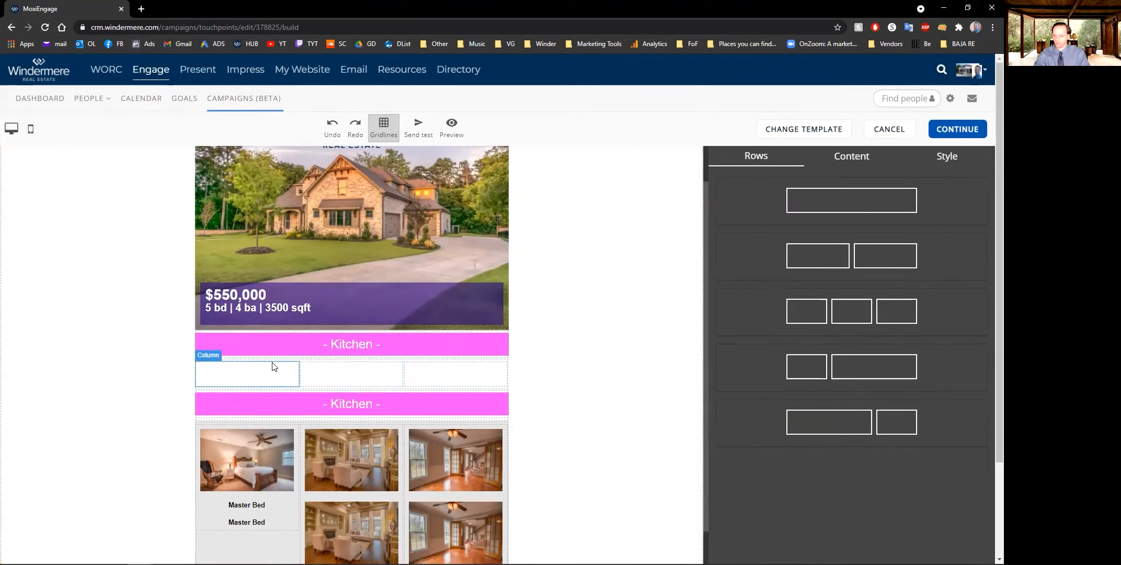
- Move one bedroom, one living room and one foyer photo into the three columns under the first Kitchen heading
click(244, 454)
drag(265, 418, 256, 377)
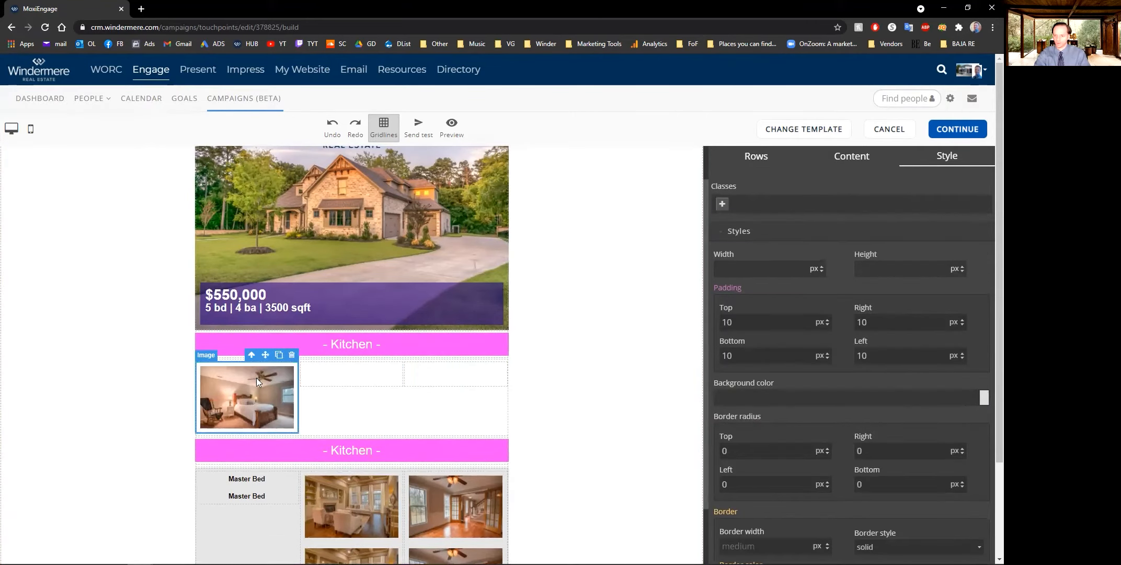
click(344, 501)
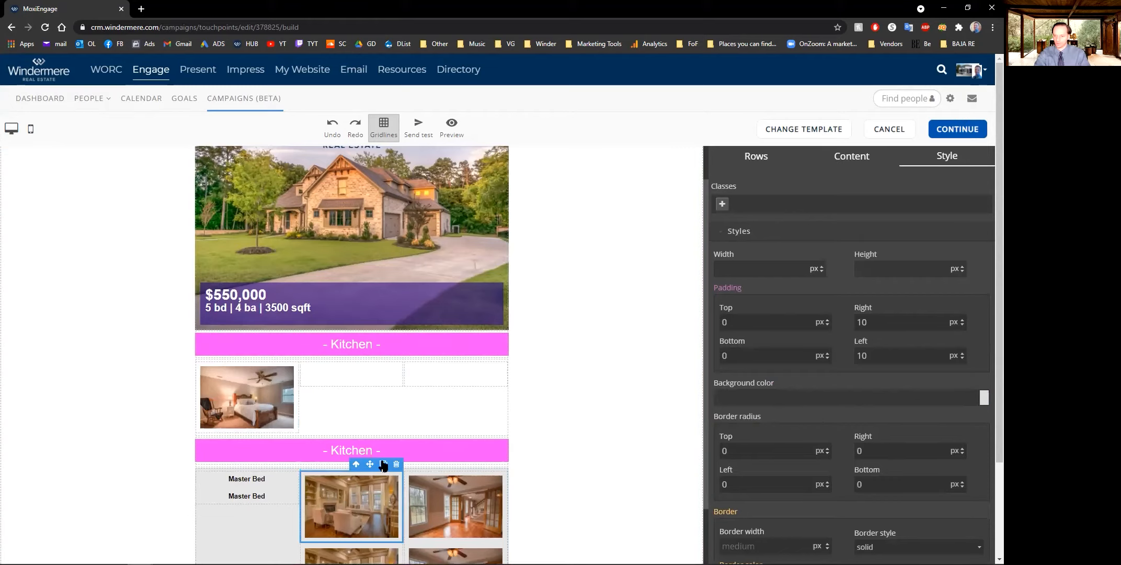
drag(369, 464, 352, 389)
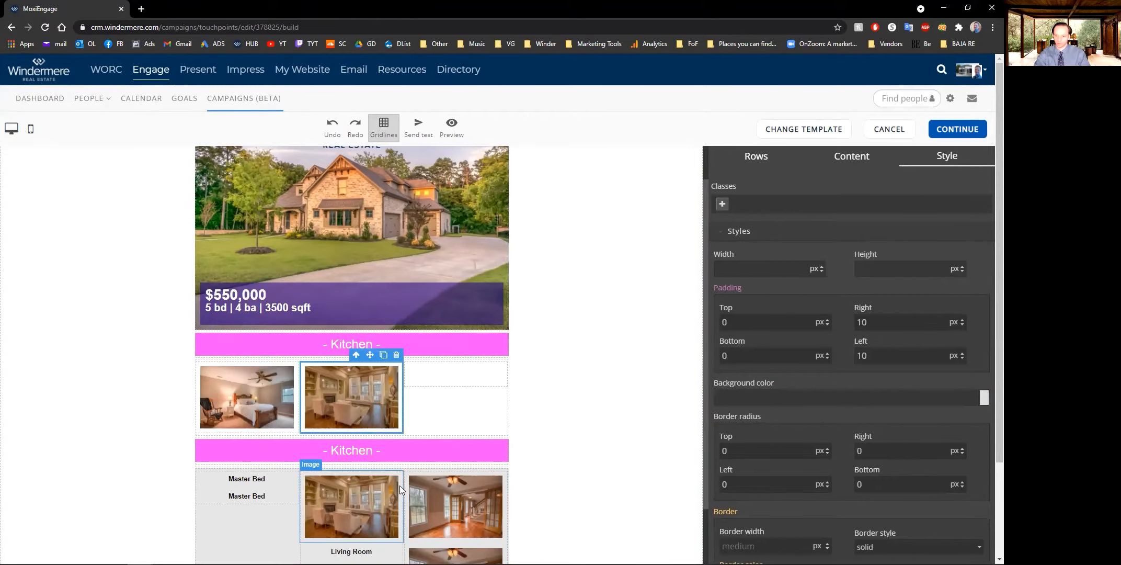
click(452, 509)
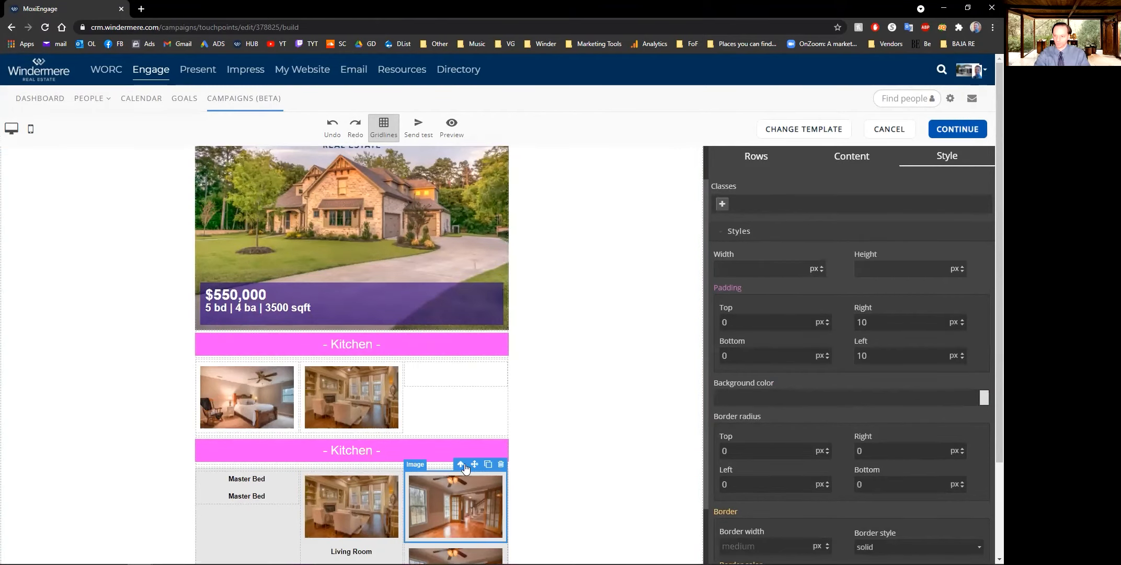
drag(474, 464, 455, 387)
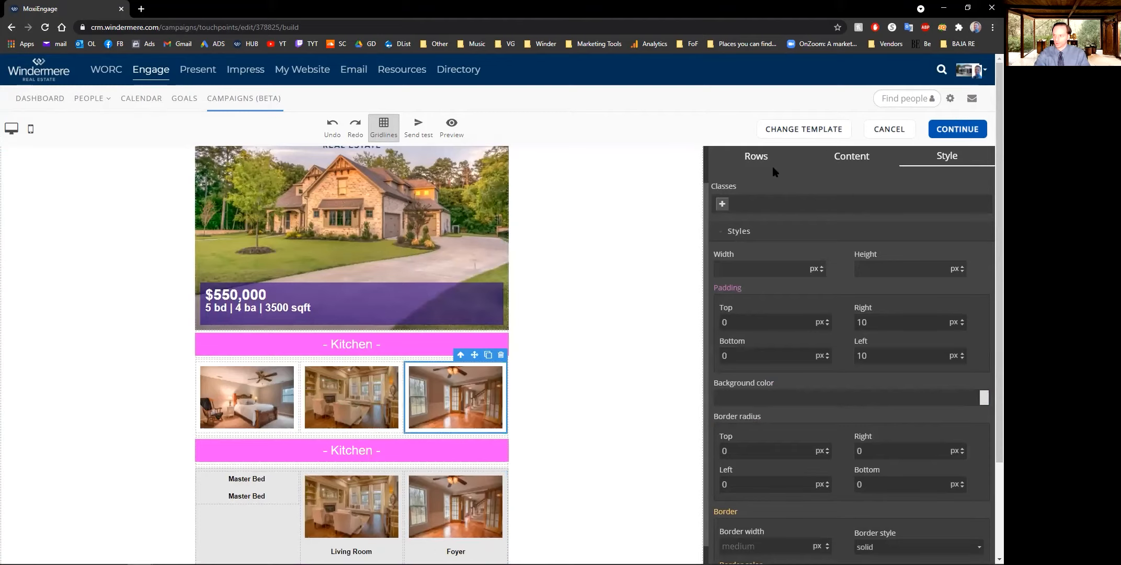
- Insert another empty three-column row between the moved photos and the second Kitchen heading
click(756, 157)
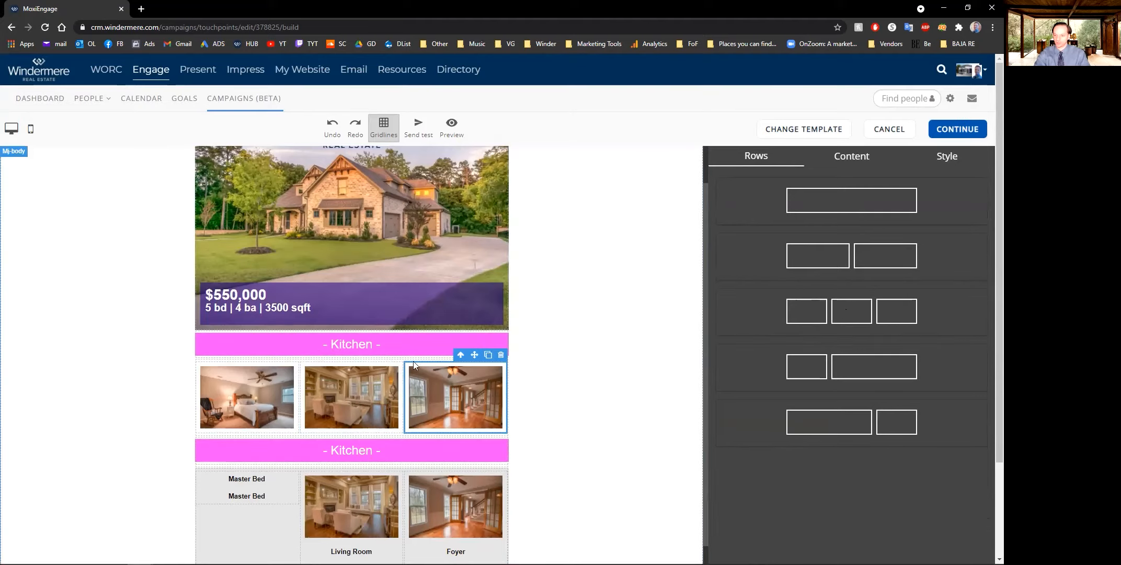
scroll(366, 387, down, 2)
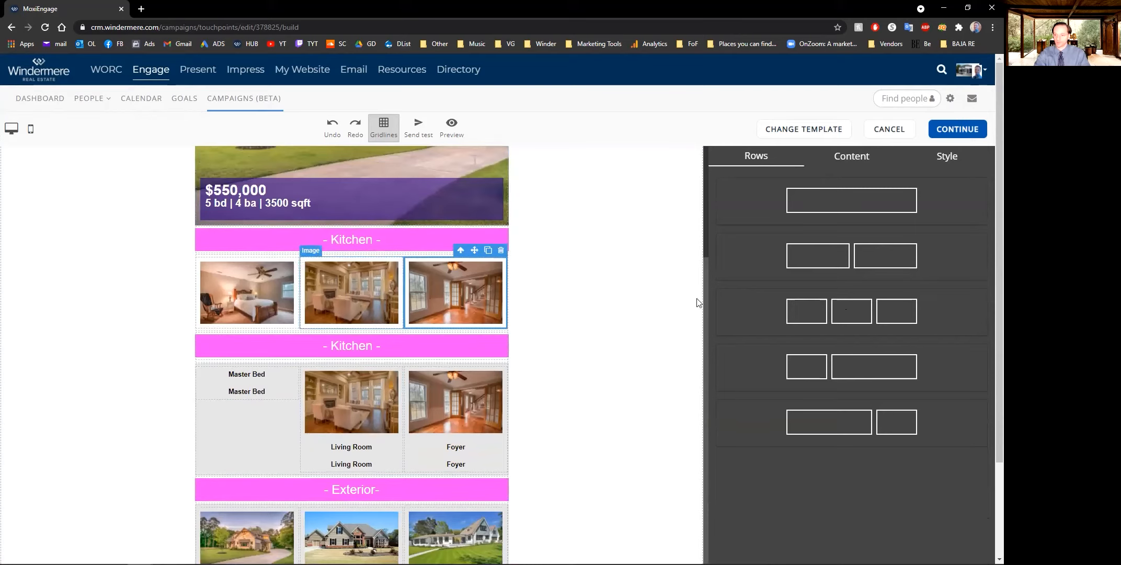
drag(851, 309, 347, 331)
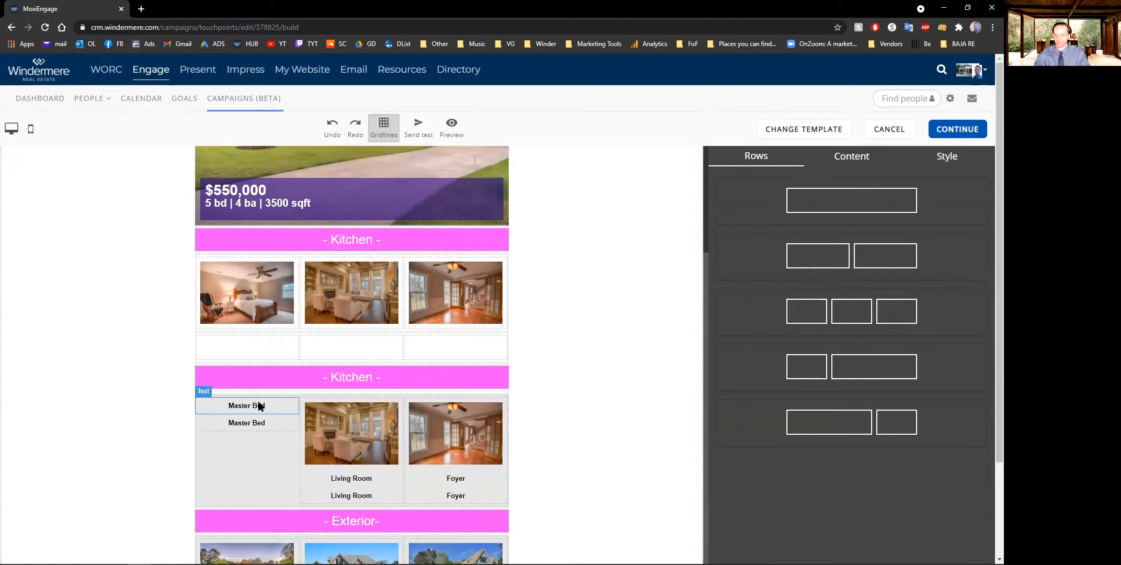
- Move one Master Bed, one Living Room and one Foyer caption into the matching columns of the new row under the photos
double_click(287, 409)
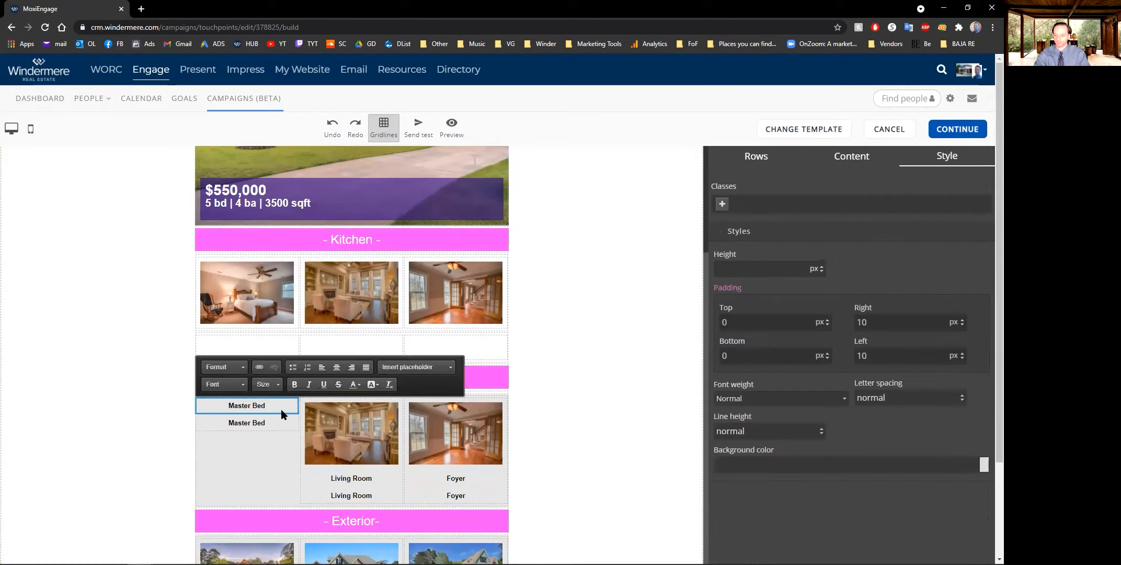
click(801, 499)
drag(265, 390, 180, 361)
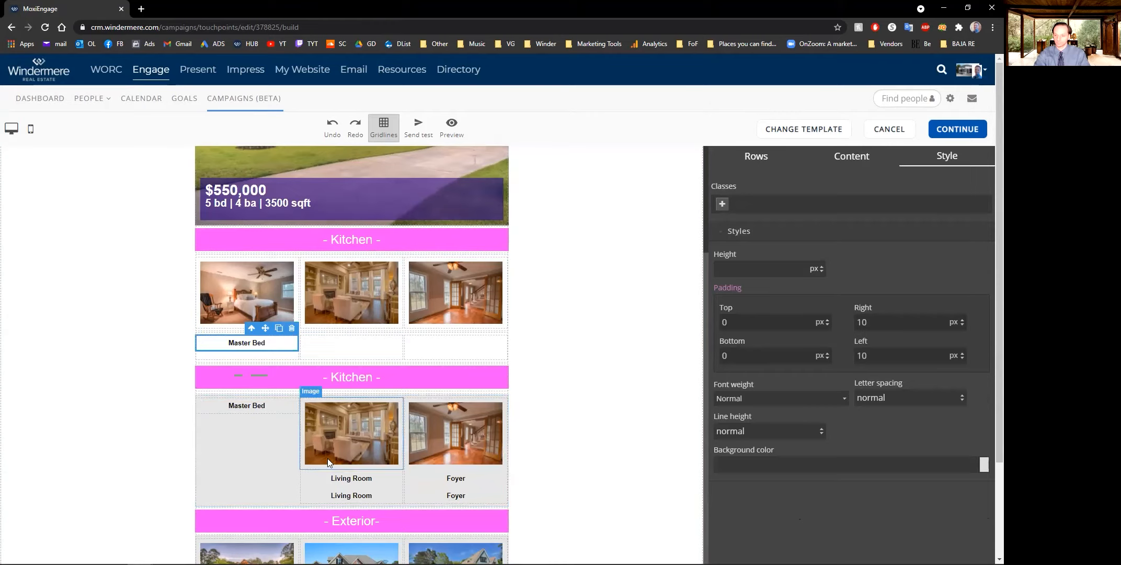
double_click(360, 480)
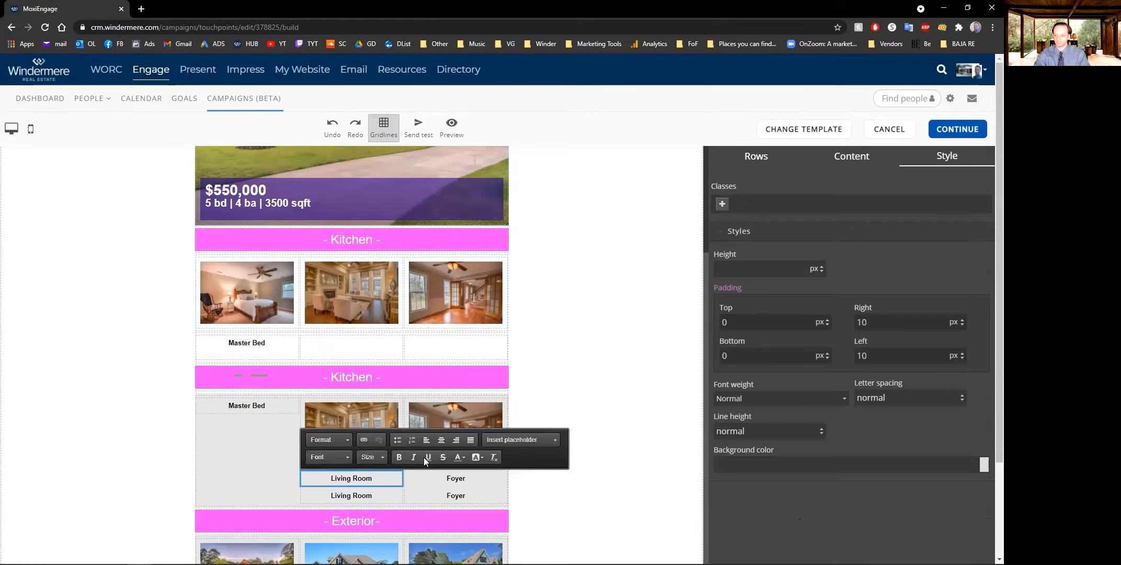
click(812, 489)
drag(370, 464, 350, 346)
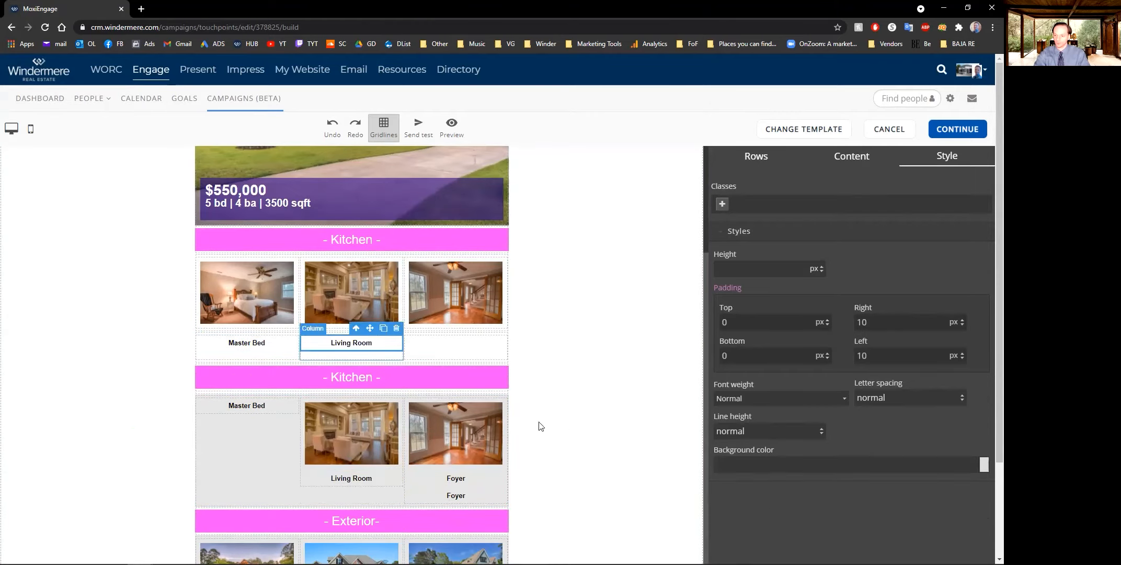
double_click(459, 484)
click(710, 483)
drag(474, 464, 455, 345)
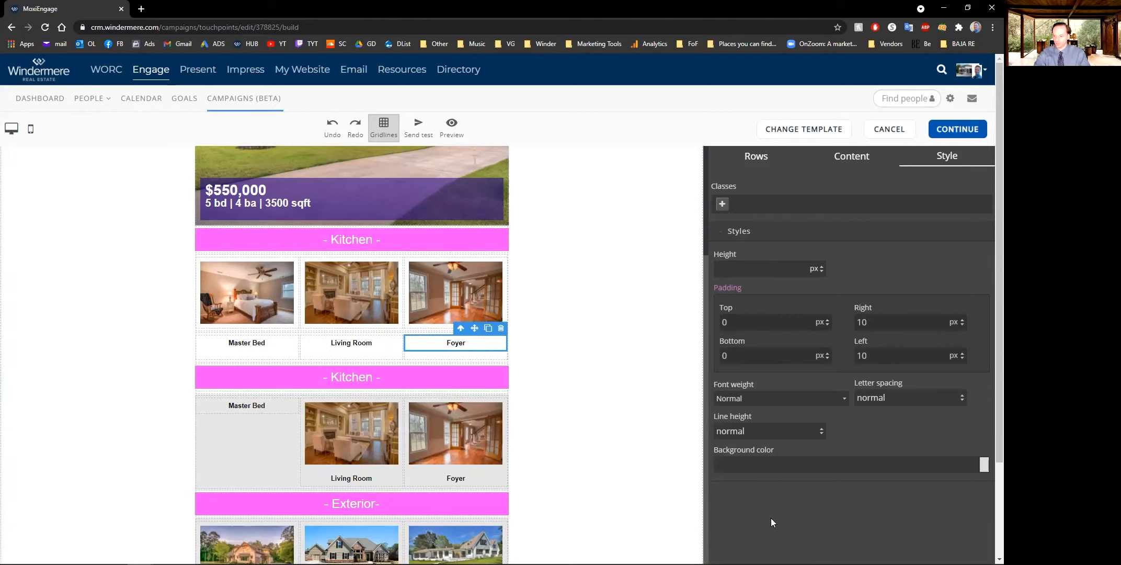
click(543, 415)
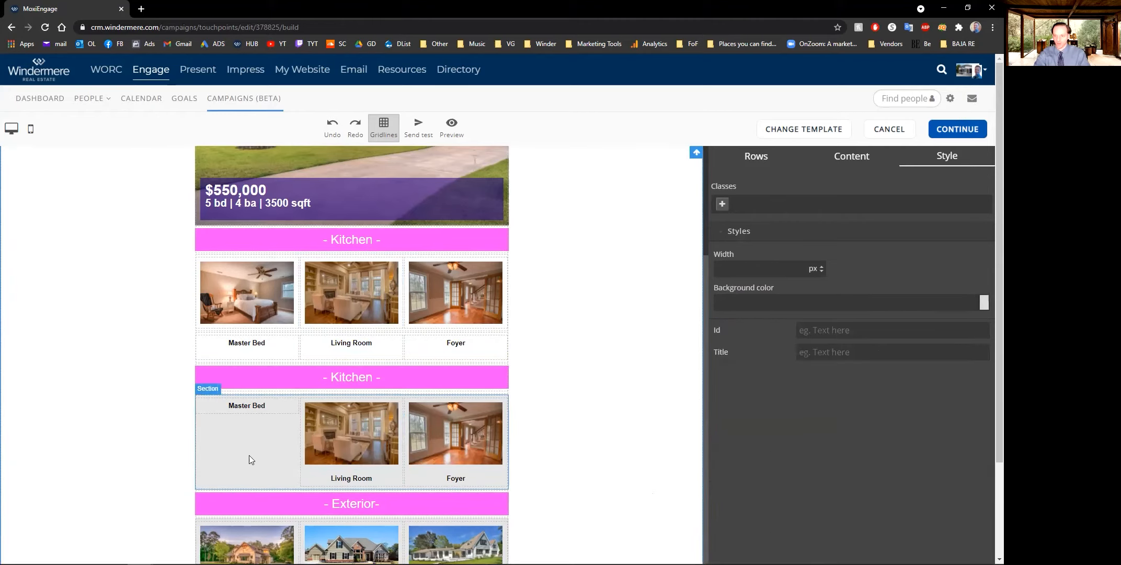
- Duplicate the living room photo under the second Kitchen heading and place the copy above that section's Master Bed caption
click(240, 401)
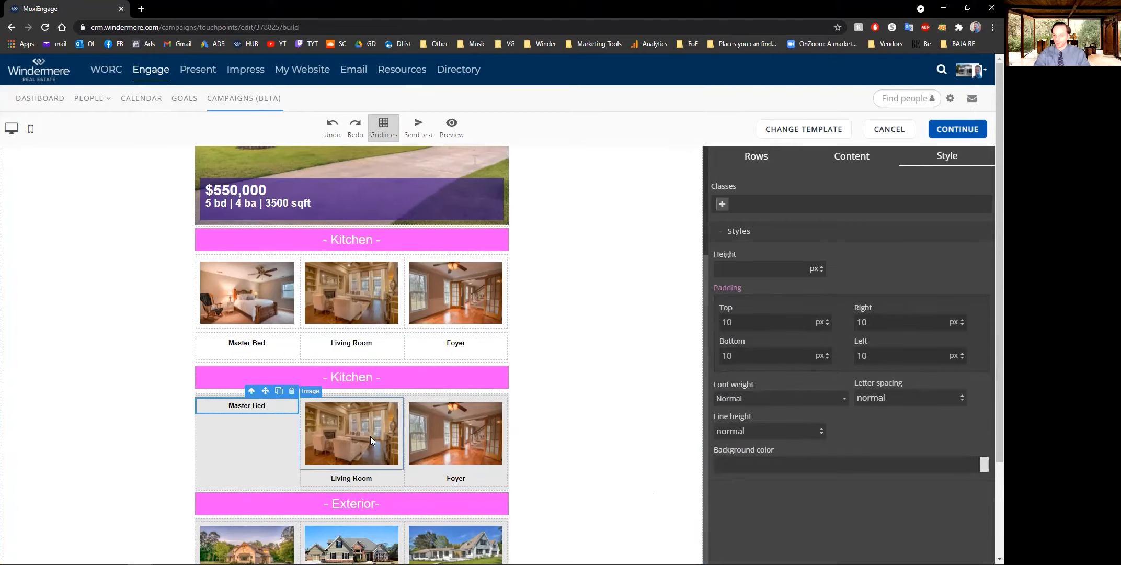
click(366, 438)
click(383, 391)
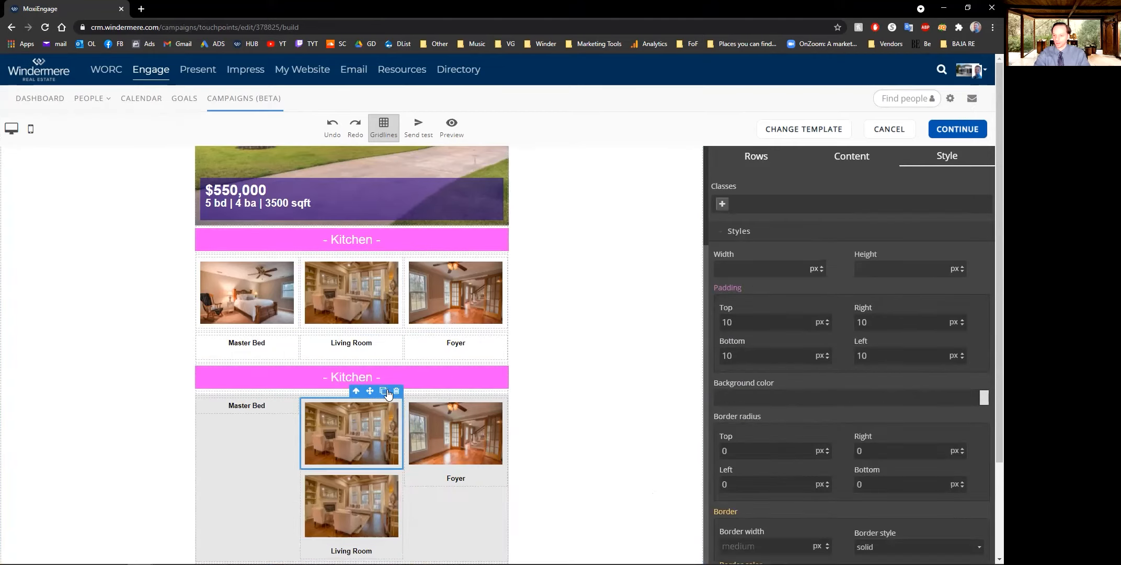
click(354, 484)
drag(370, 463, 243, 403)
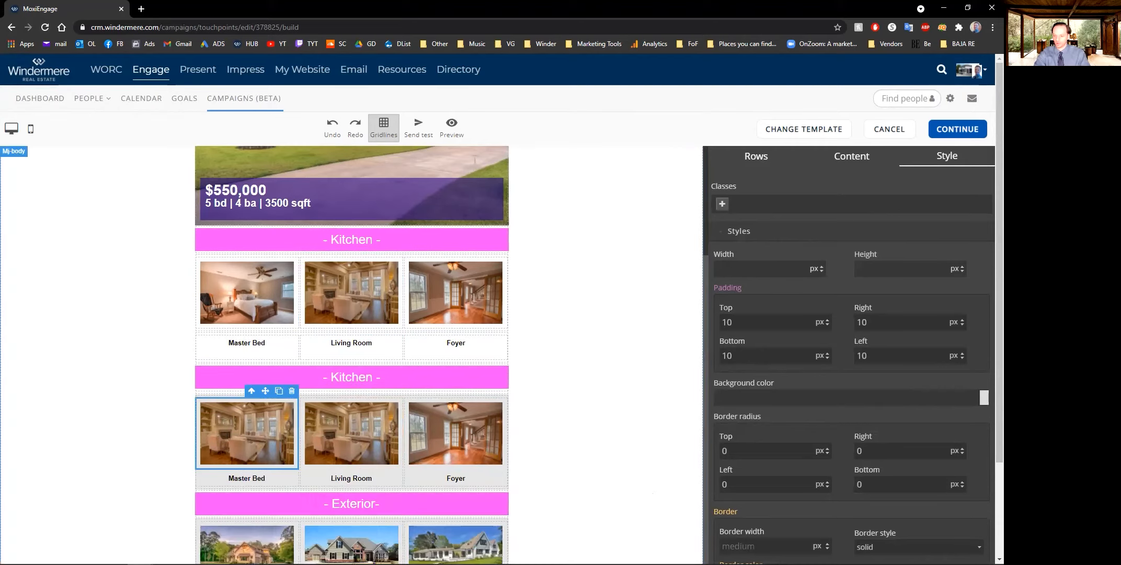
- Move the Master Bed, Living Room and Foyer captions directly beneath their photos in the first Kitchen section's photo row
double_click(250, 342)
drag(265, 328, 262, 326)
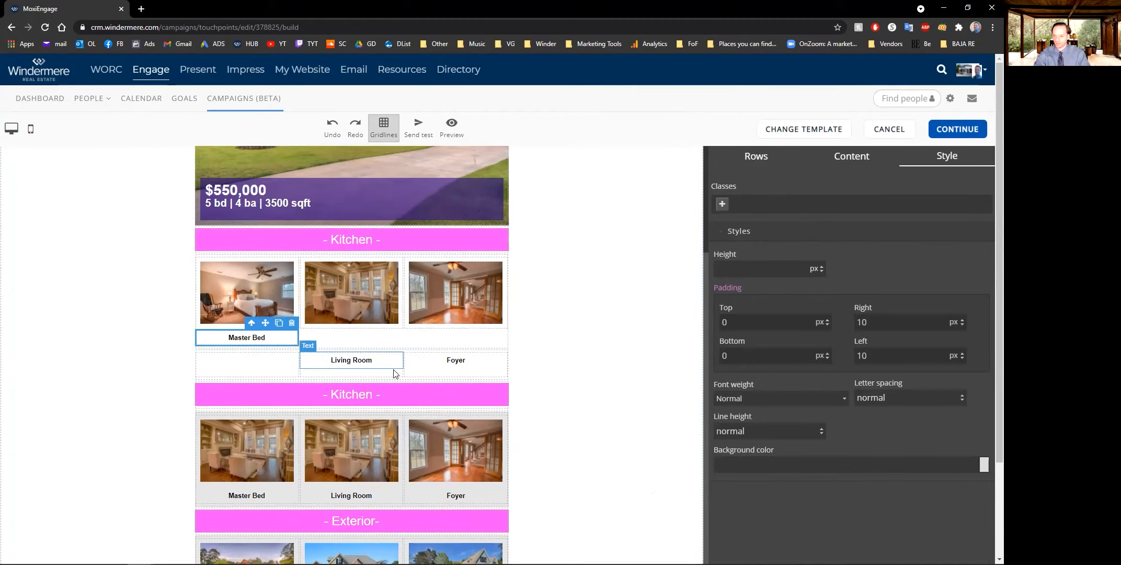
click(372, 360)
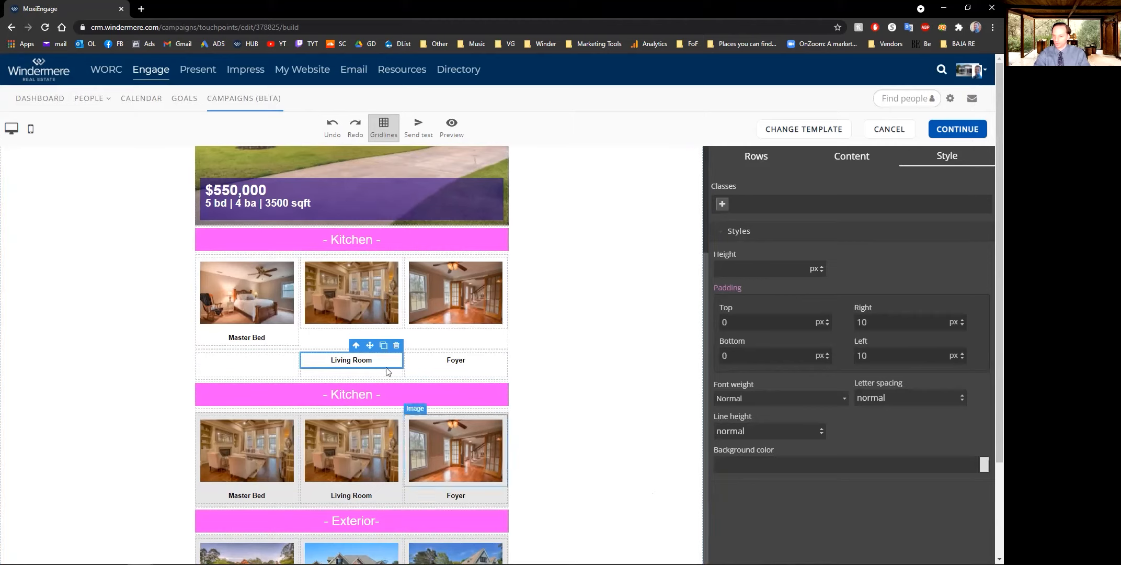
mouse_move(370, 350)
mouse_down()
mouse_move(366, 444)
mouse_move(355, 334)
mouse_up()
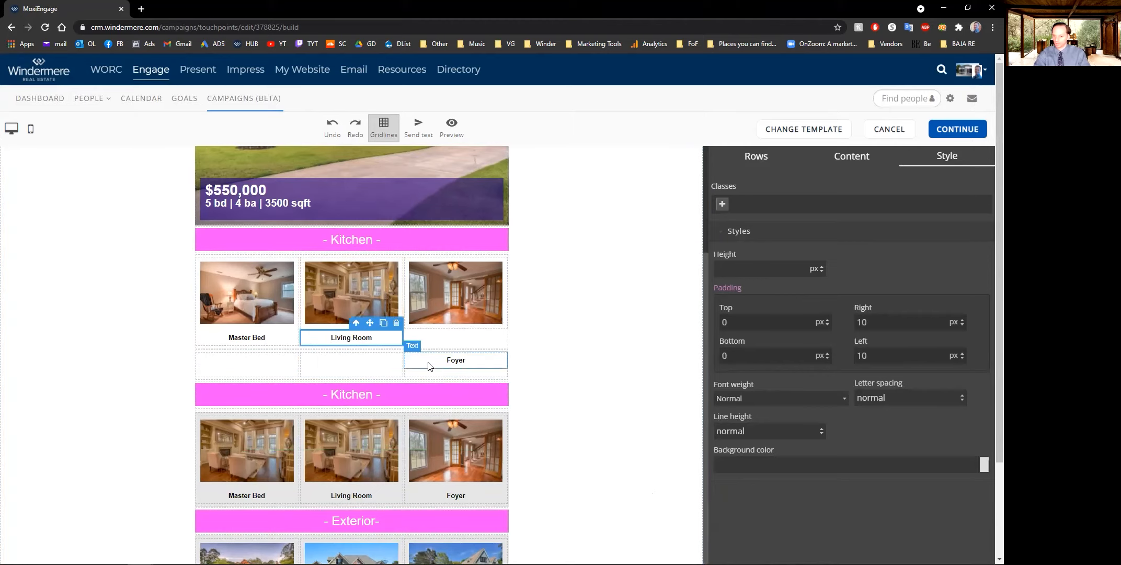
click(454, 366)
drag(475, 346, 409, 371)
drag(473, 345, 434, 383)
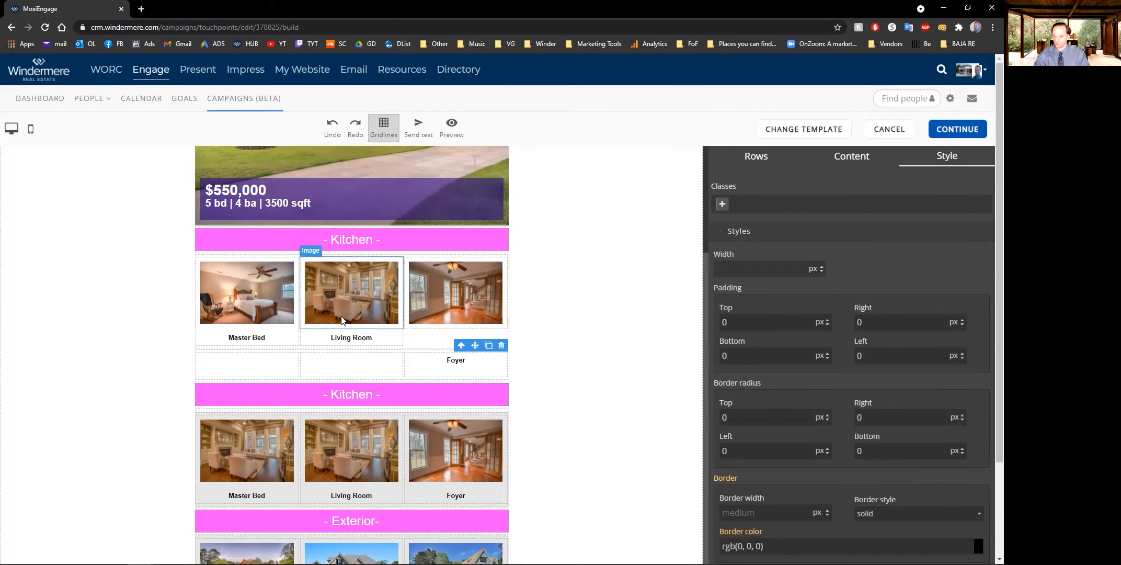
click(431, 340)
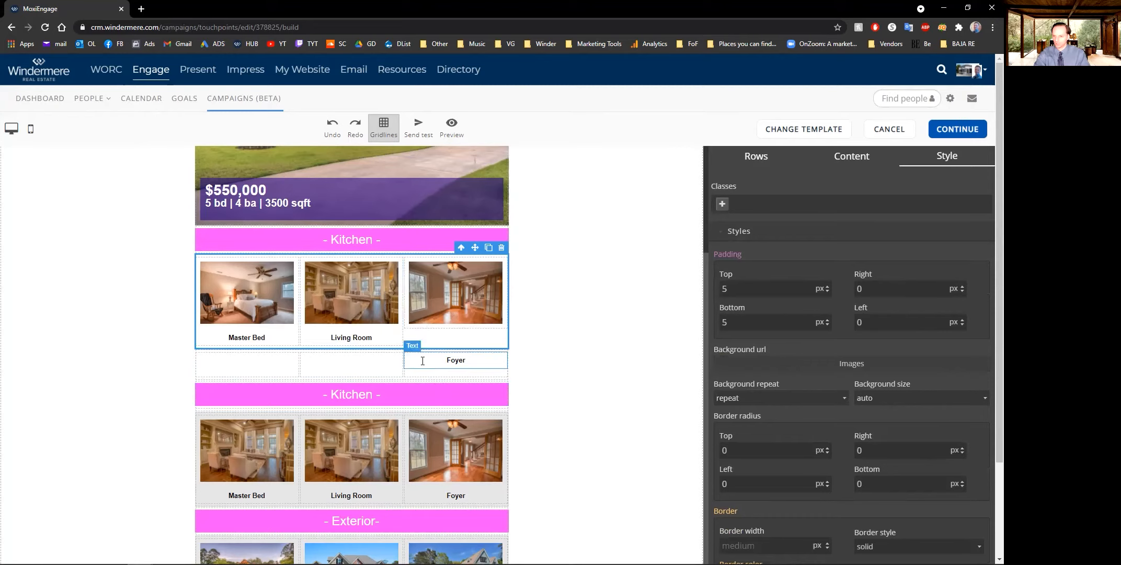
click(424, 362)
drag(475, 345, 457, 315)
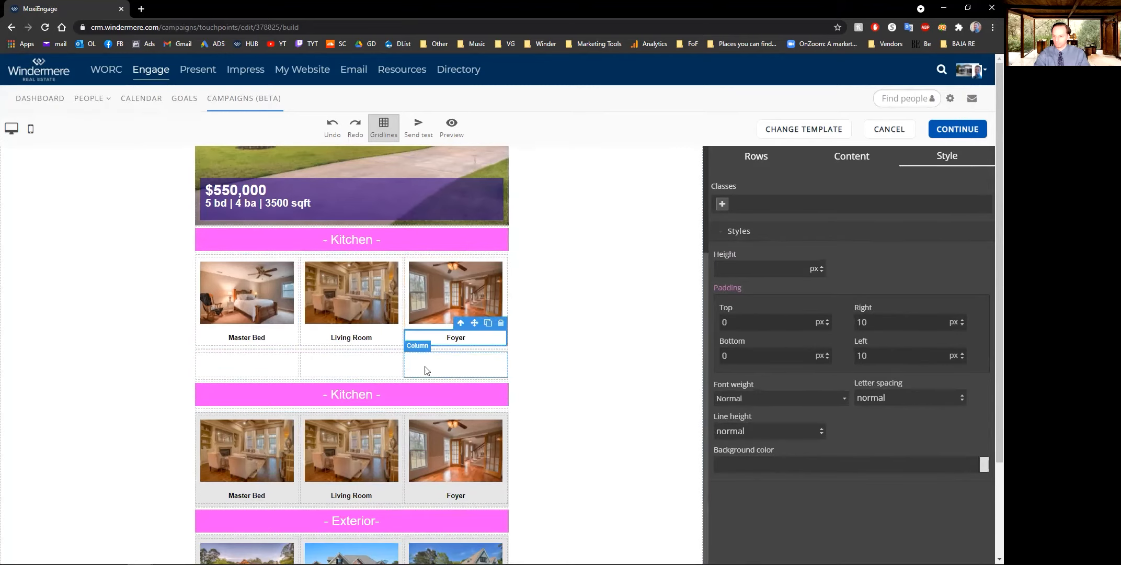
- Delete the emptied three-column row above the second Kitchen heading, including all its columns and the leftover section
click(439, 374)
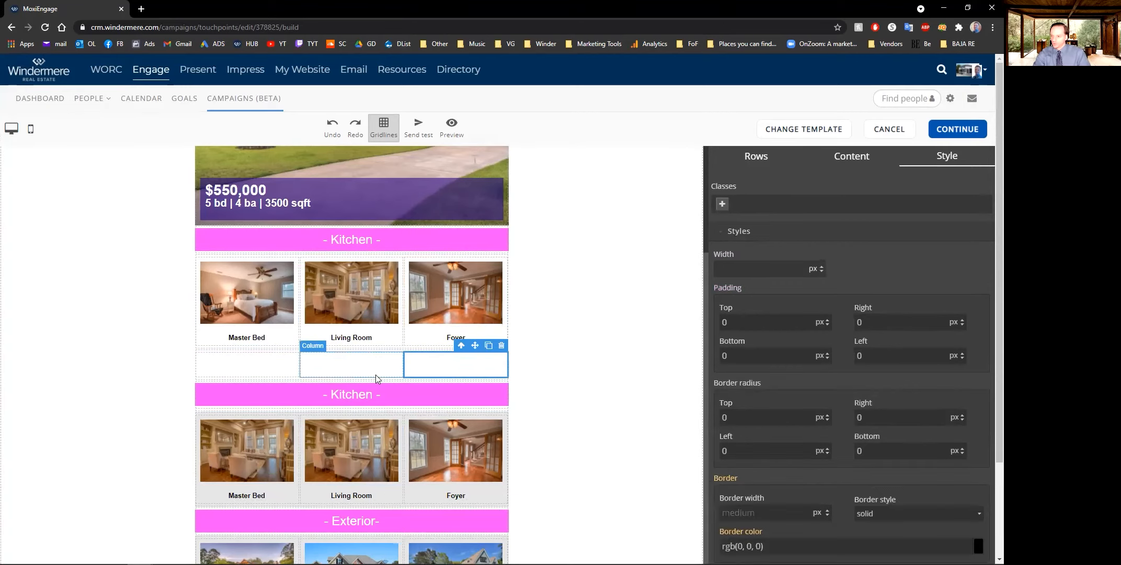
click(499, 346)
click(472, 371)
click(501, 347)
click(476, 369)
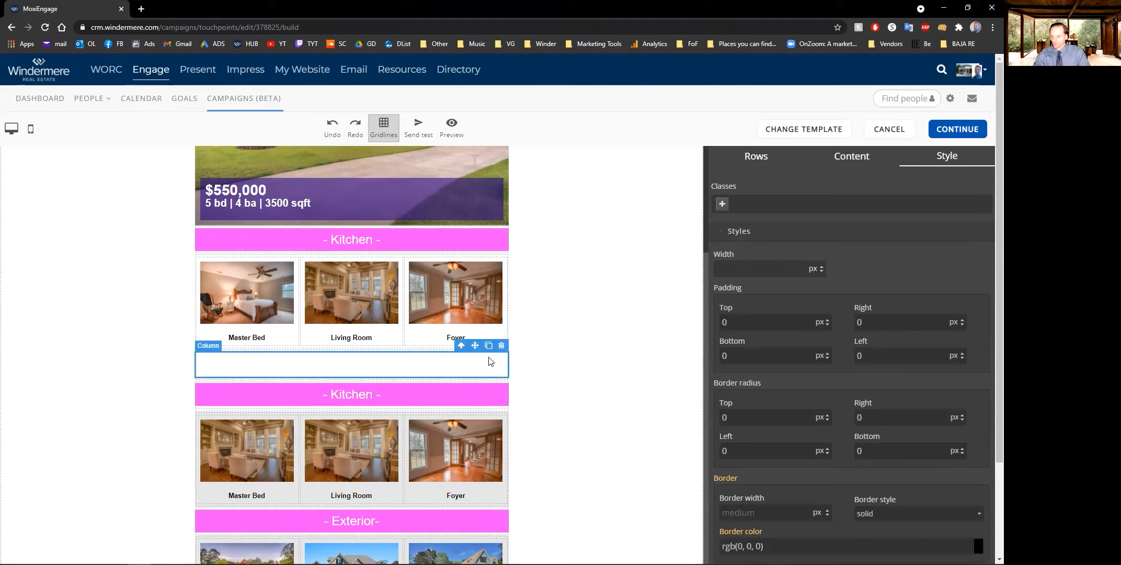
click(502, 346)
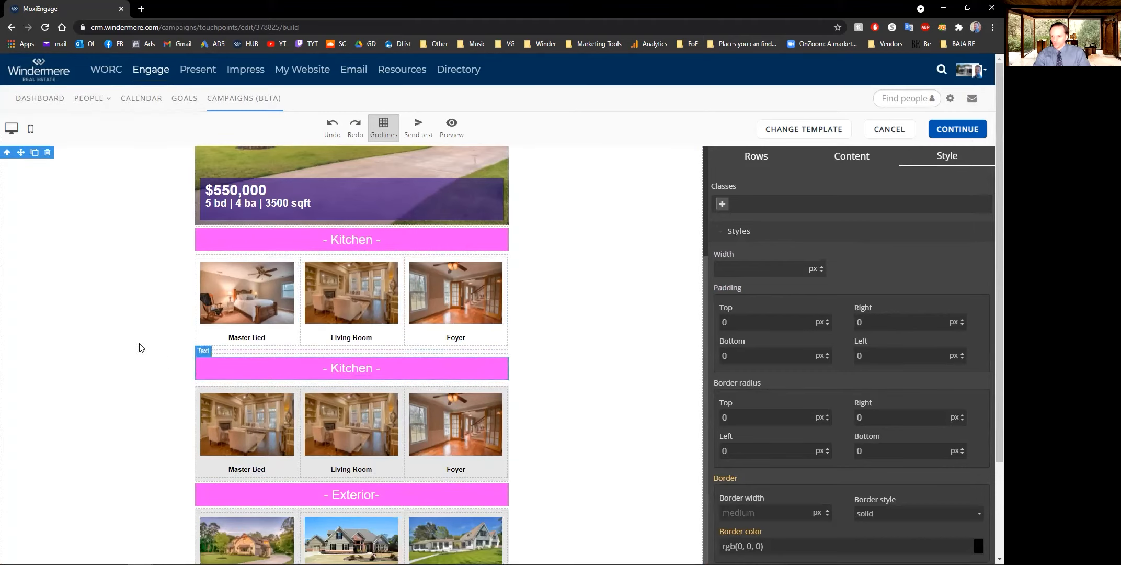
click(308, 351)
click(501, 346)
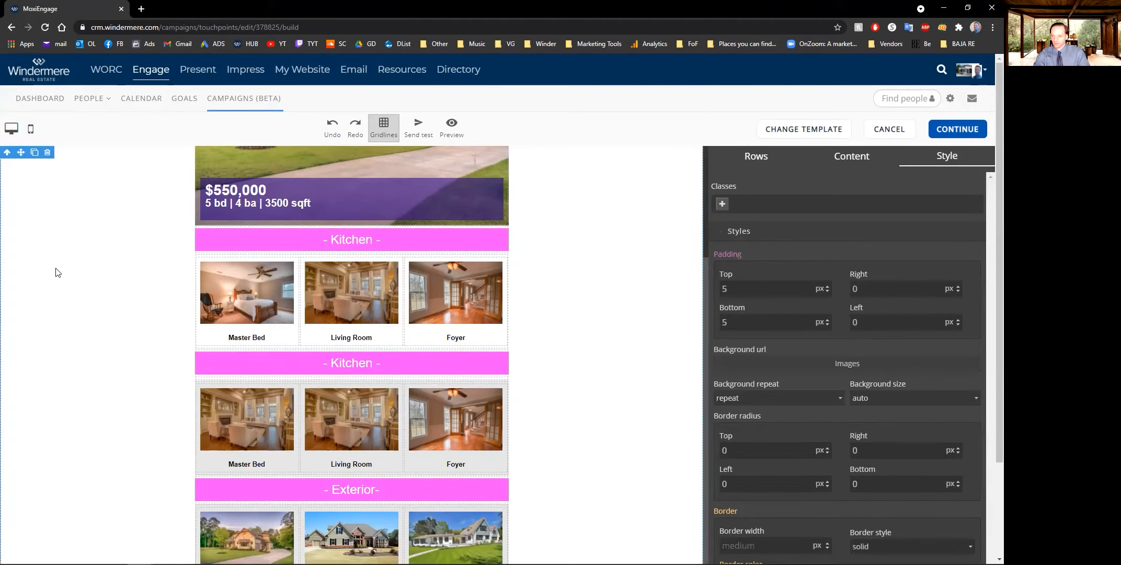
- Preview the email and review its layout from the branded header through the photo sections to the contact footer
scroll(95, 399, down, 1)
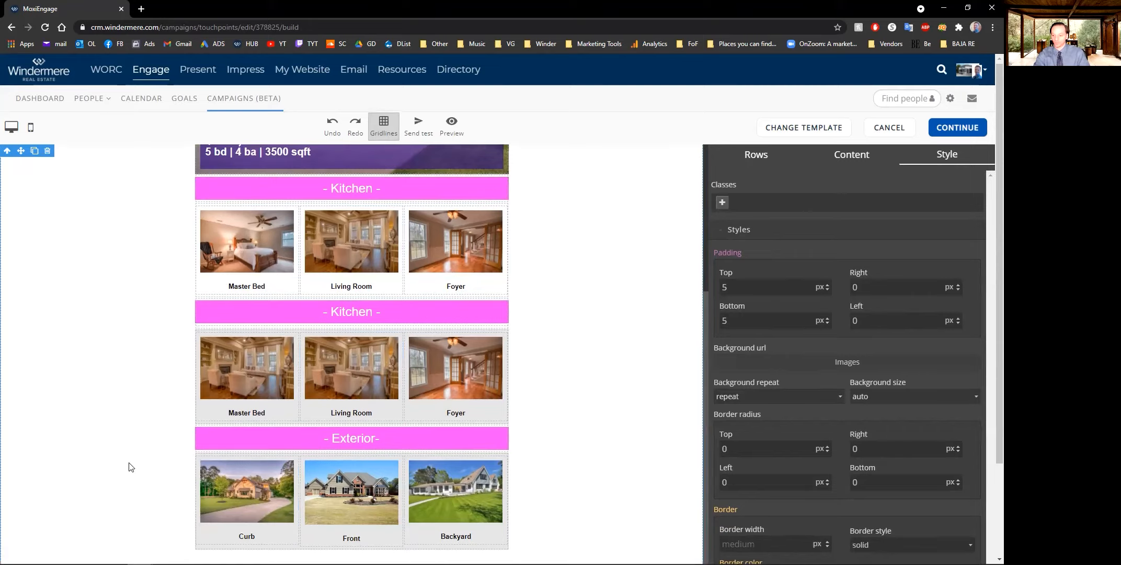
scroll(131, 466, down, 2)
scroll(90, 459, up, 4)
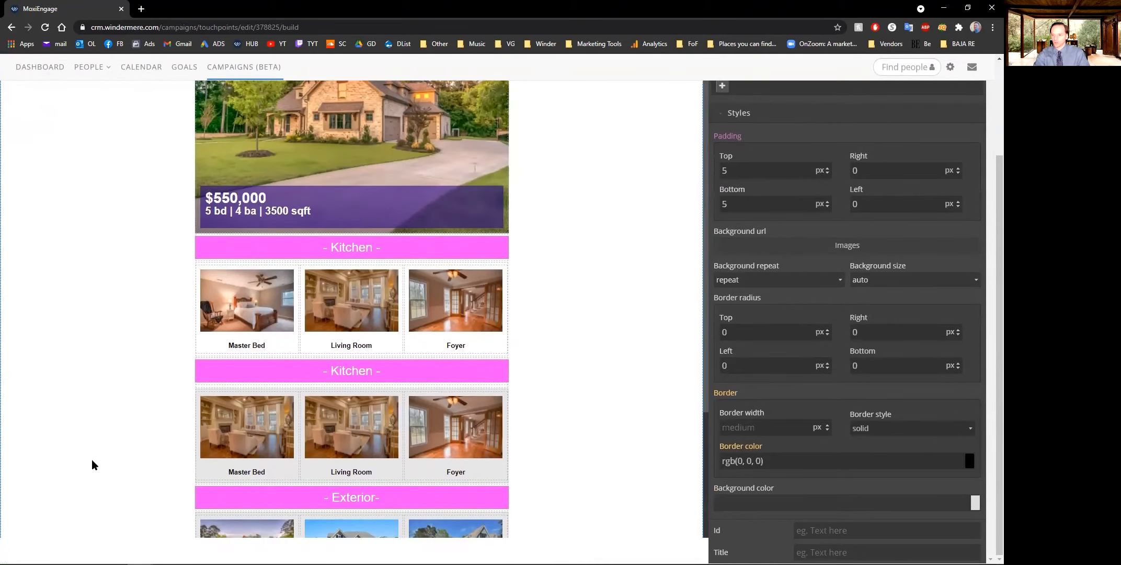
scroll(341, 237, up, 2)
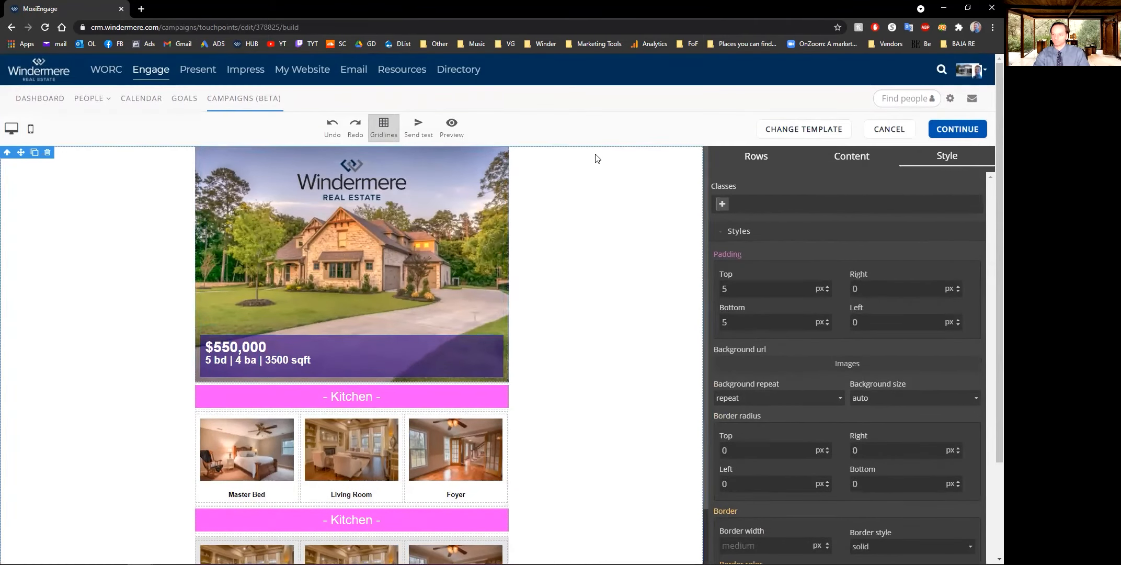
click(451, 125)
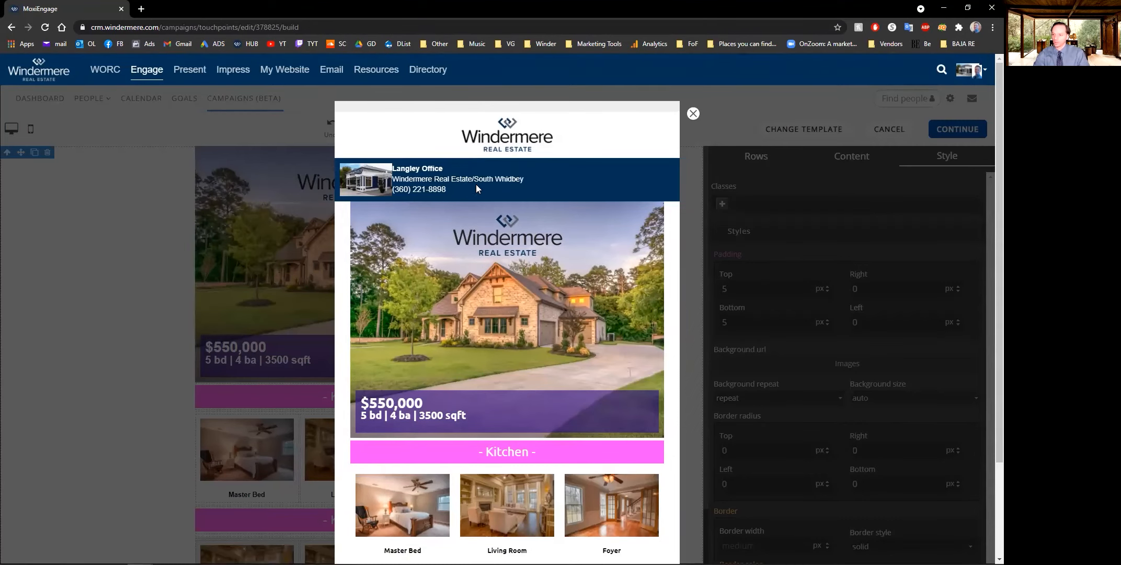
scroll(433, 336, down, 2)
scroll(439, 335, up, 2)
scroll(457, 350, down, 3)
scroll(456, 351, down, 5)
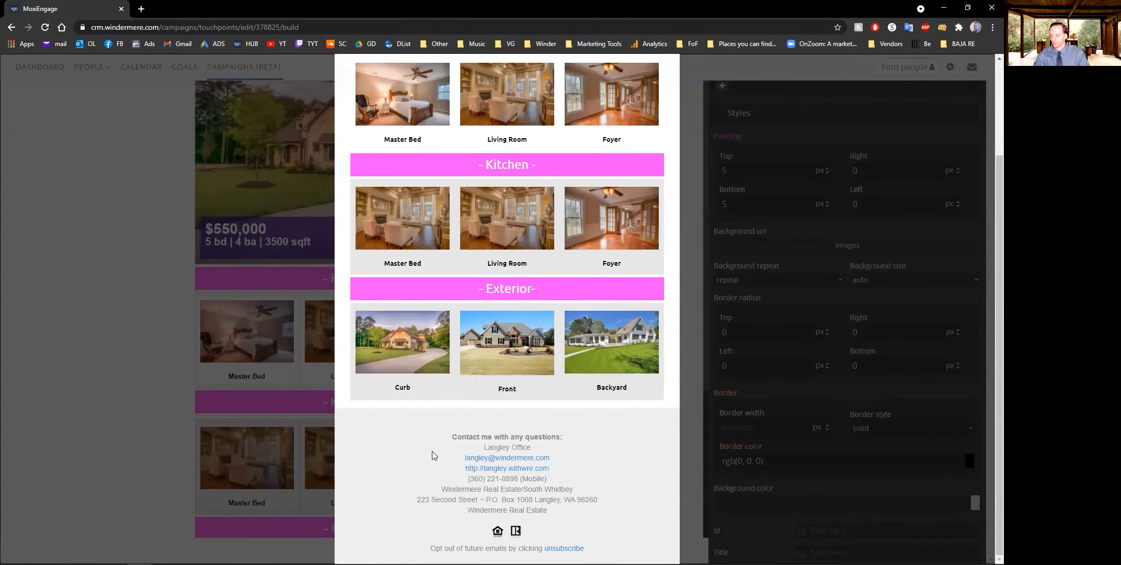
scroll(449, 444, up, 10)
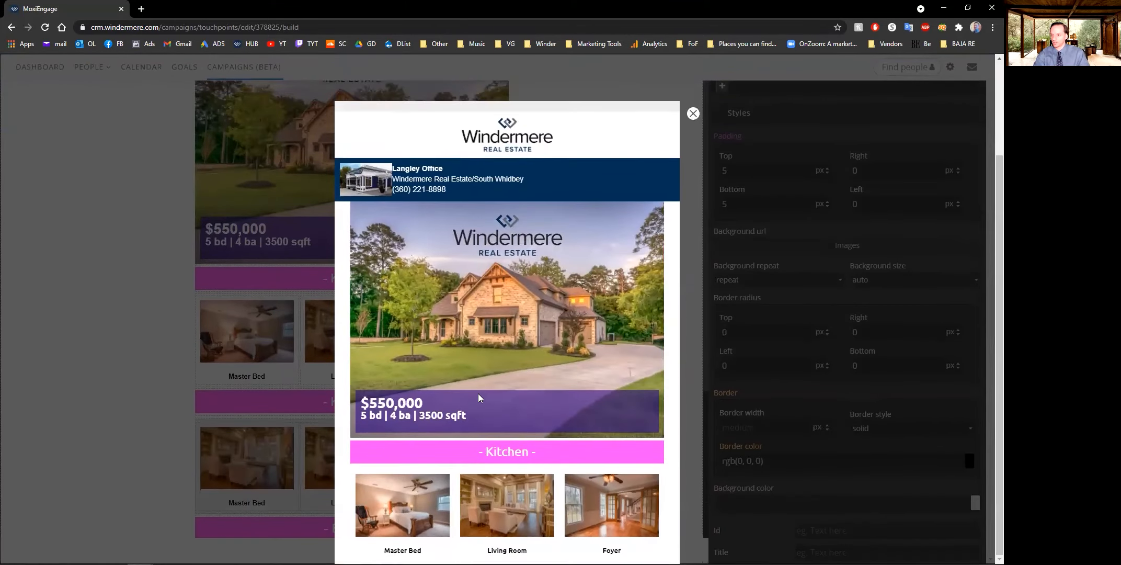
scroll(532, 256, down, 3)
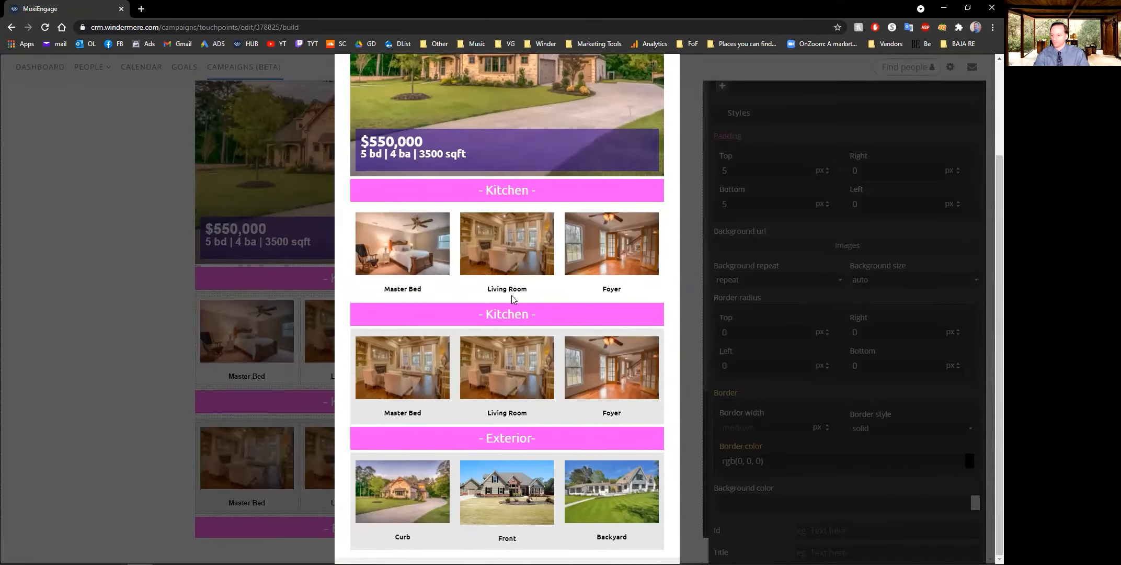
scroll(413, 469, down, 3)
scroll(465, 507, up, 10)
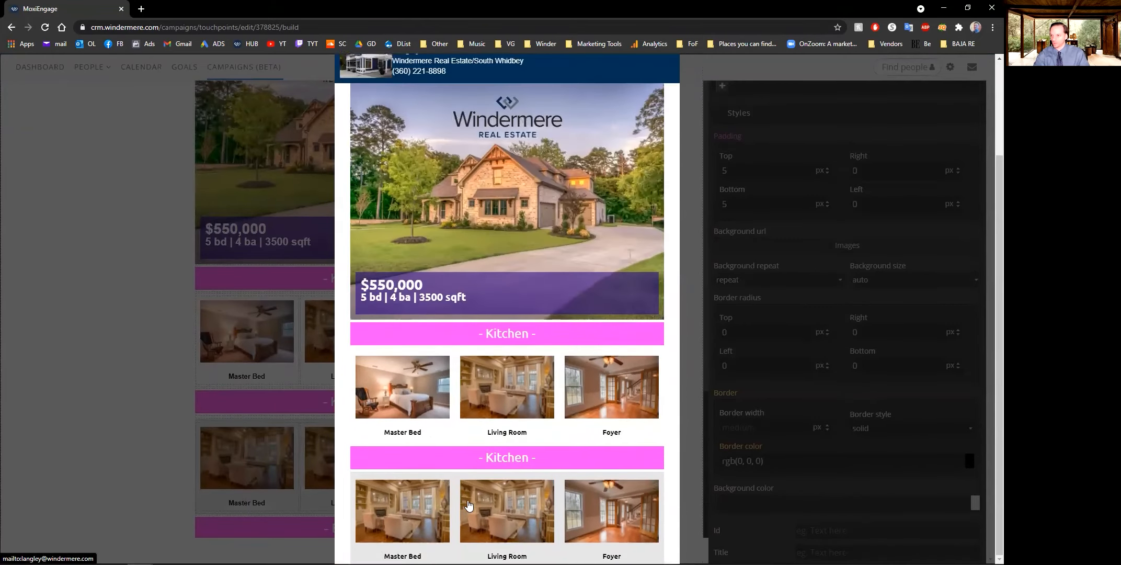
scroll(429, 237, up, 2)
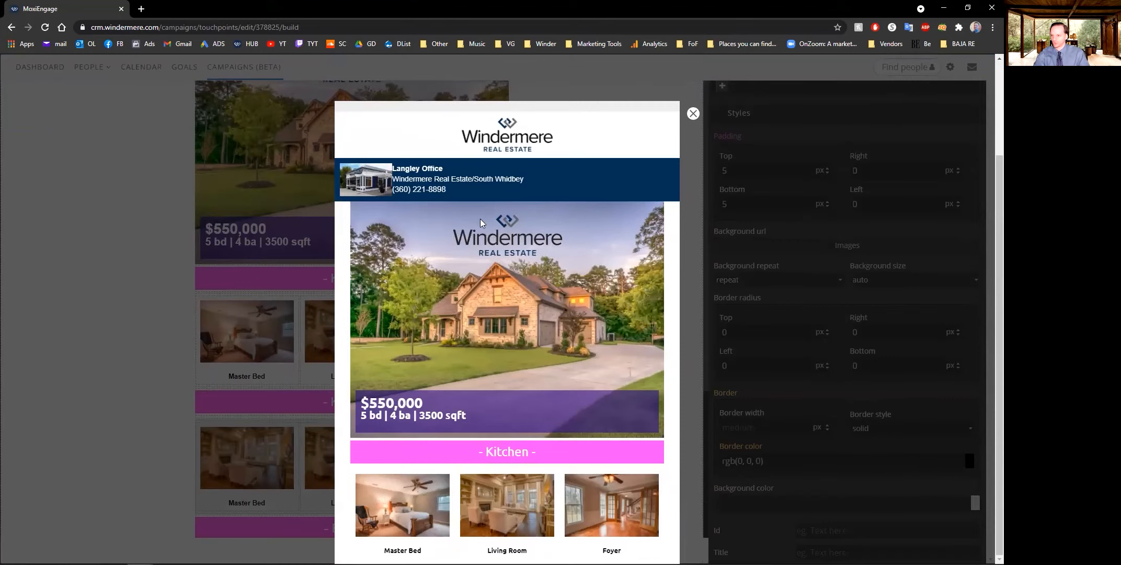
click(693, 114)
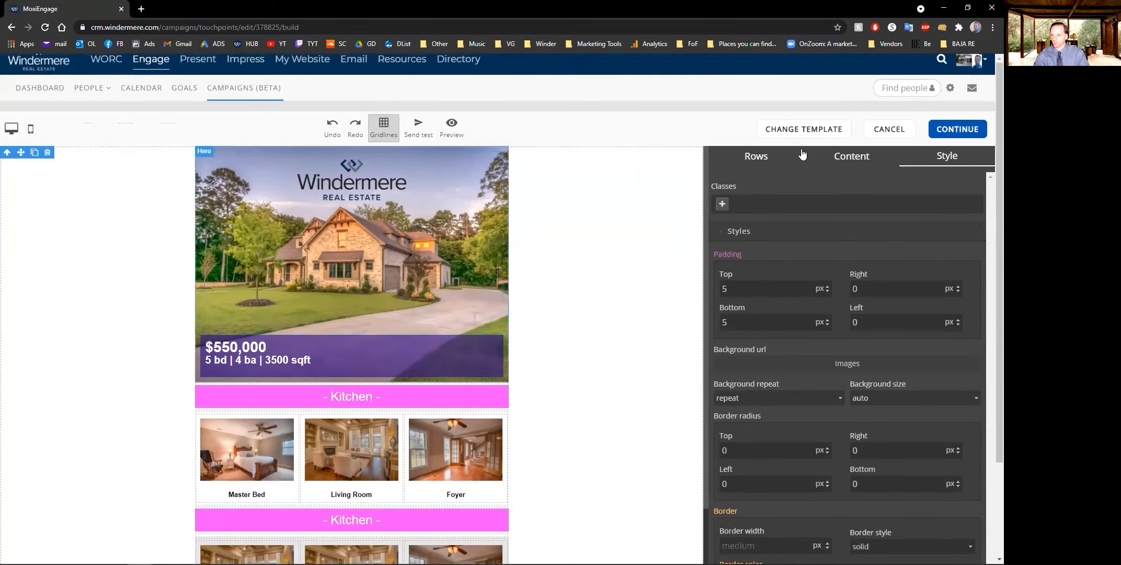
- Insert a single-column row above the hero image and place a Text Section in it
click(757, 157)
drag(846, 208, 342, 159)
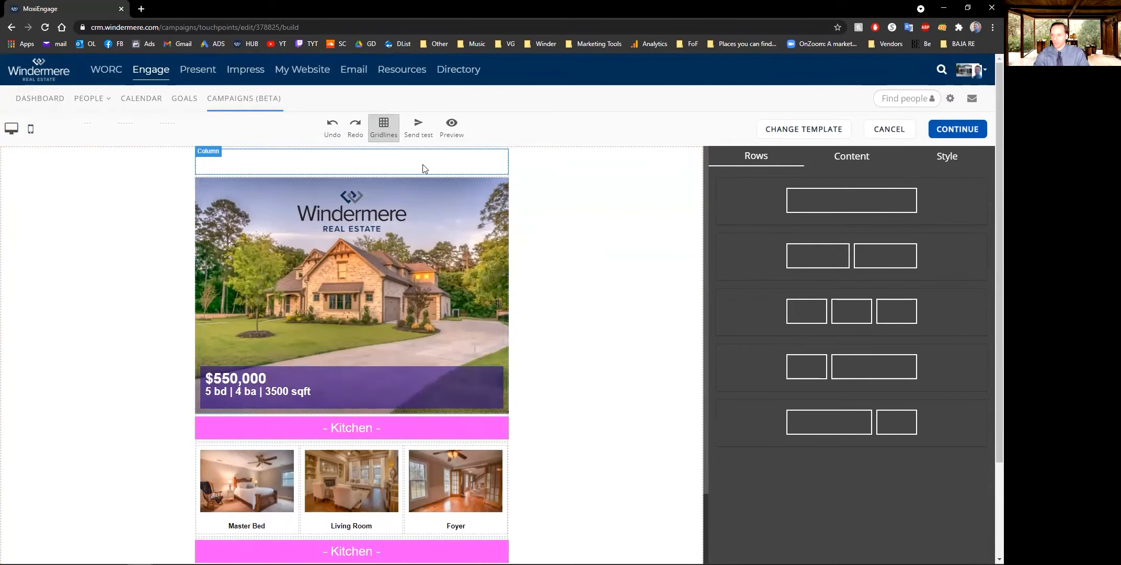
click(848, 164)
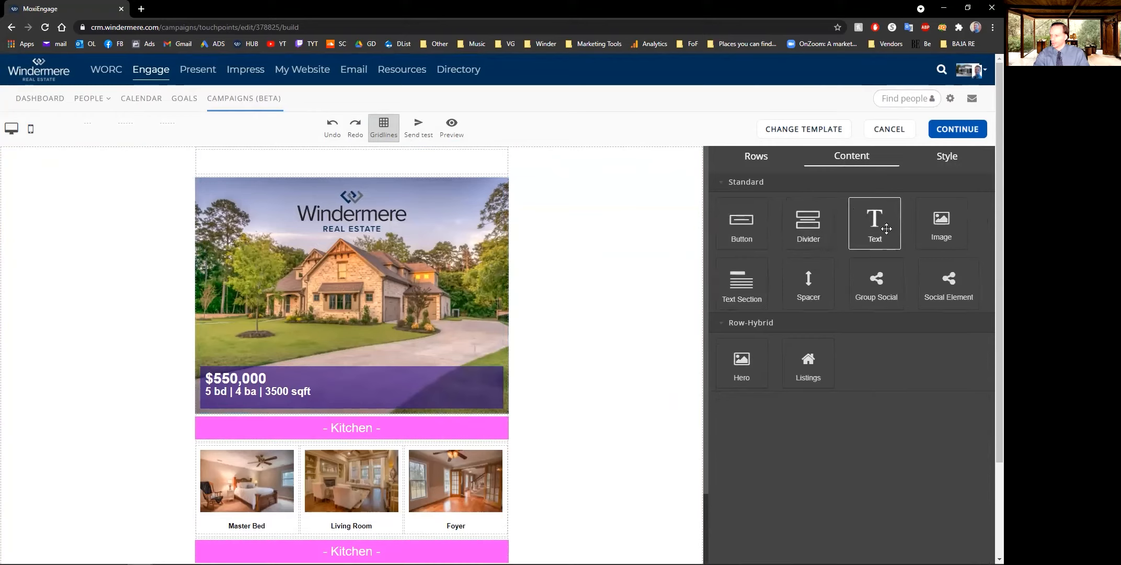
drag(885, 228, 364, 175)
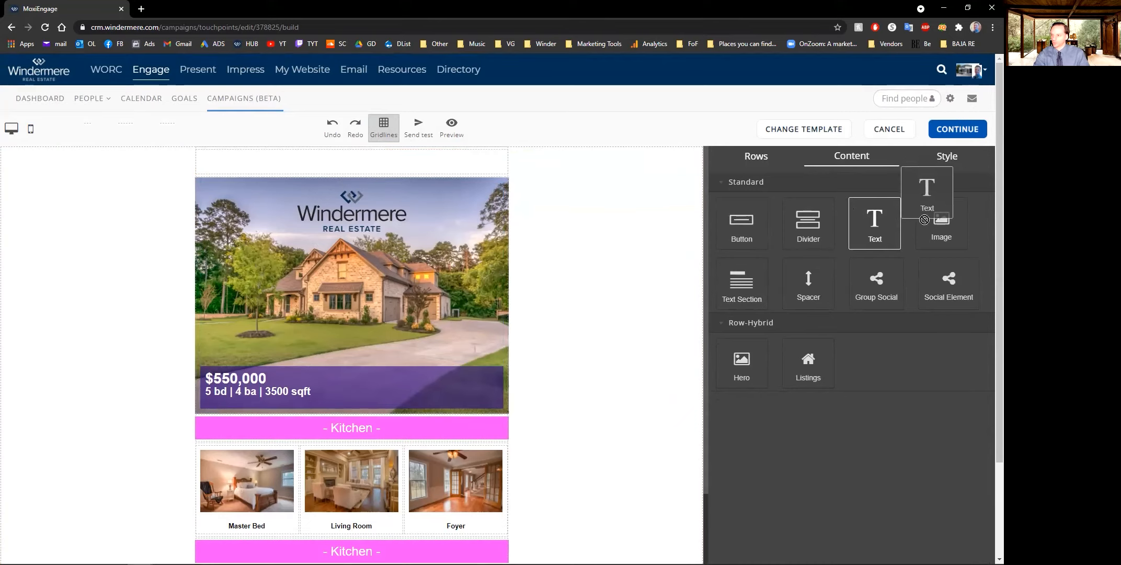
drag(741, 282, 368, 168)
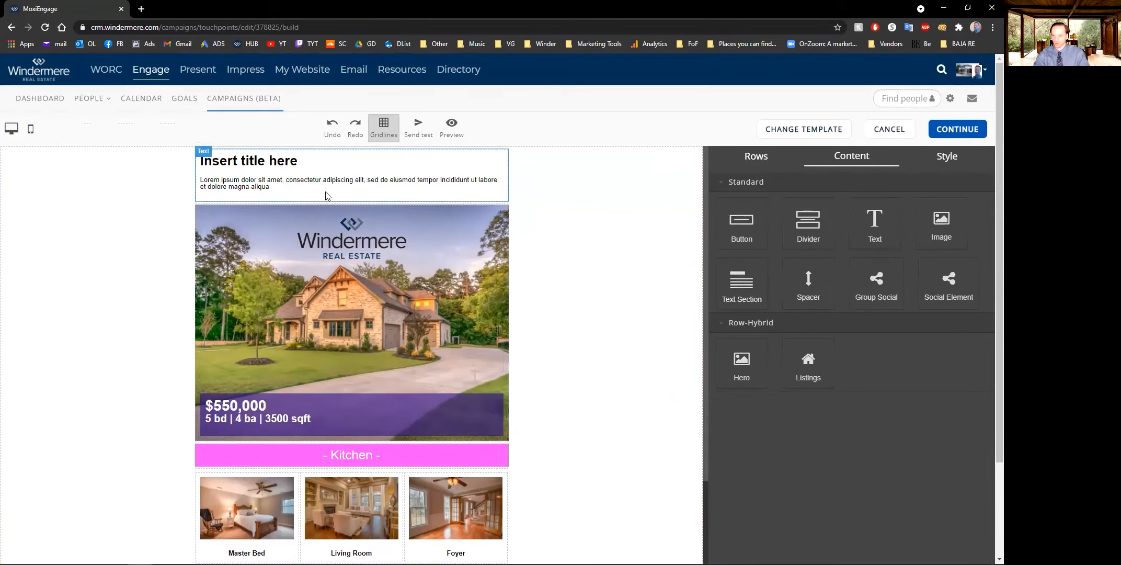
- Delete the placeholder paragraph below the title in the new text section
click(292, 192)
triple_click(264, 186)
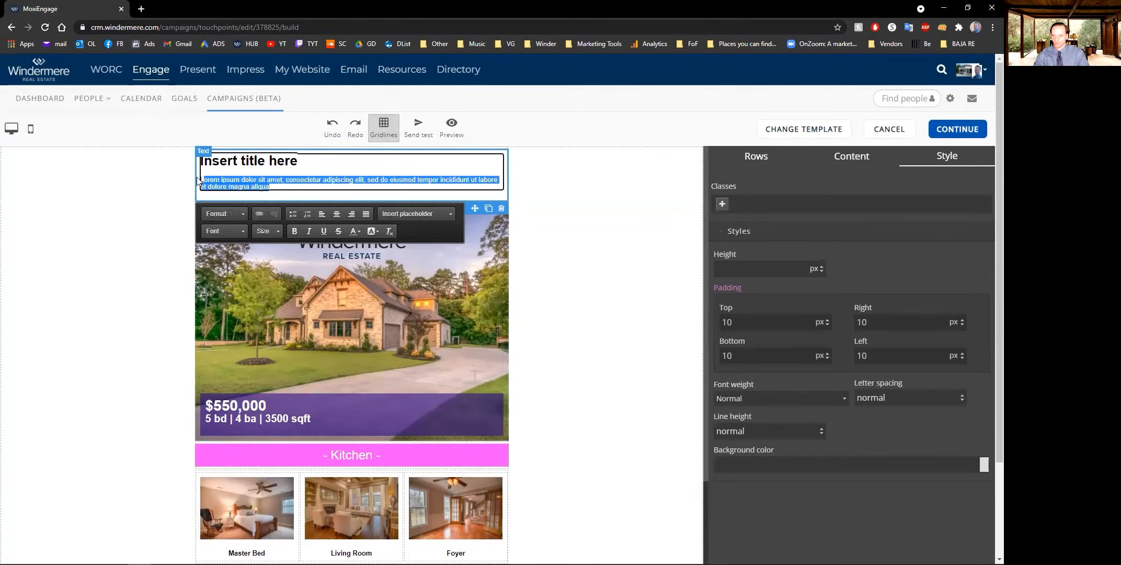
key(BackSpace)
key(BackSpace)
- Center the placeholder title above the hero image and replace it with "JUST LISTED!"
drag(298, 161, 187, 174)
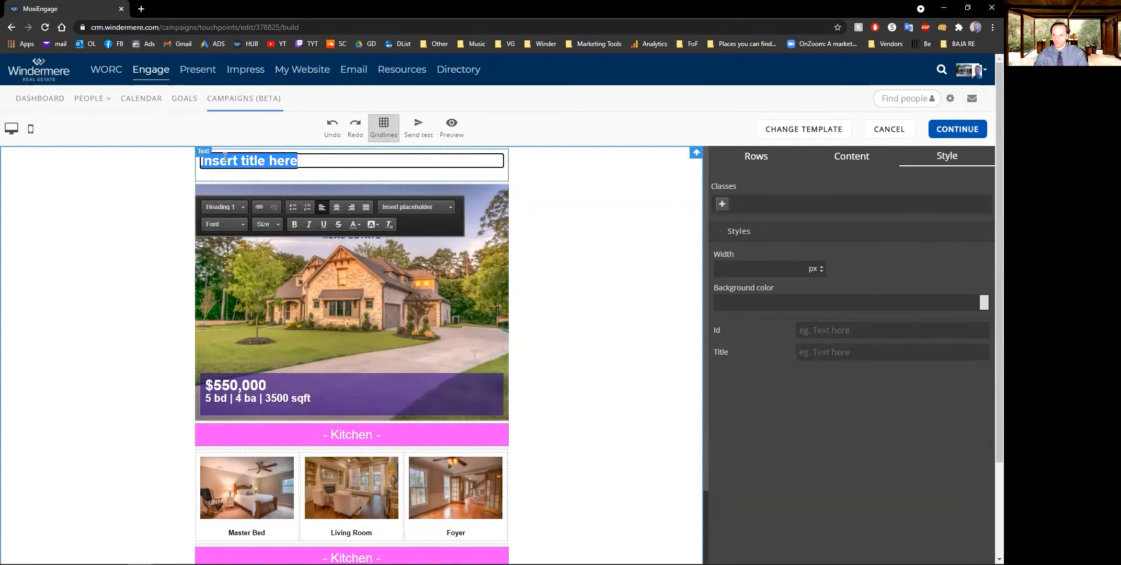
click(337, 207)
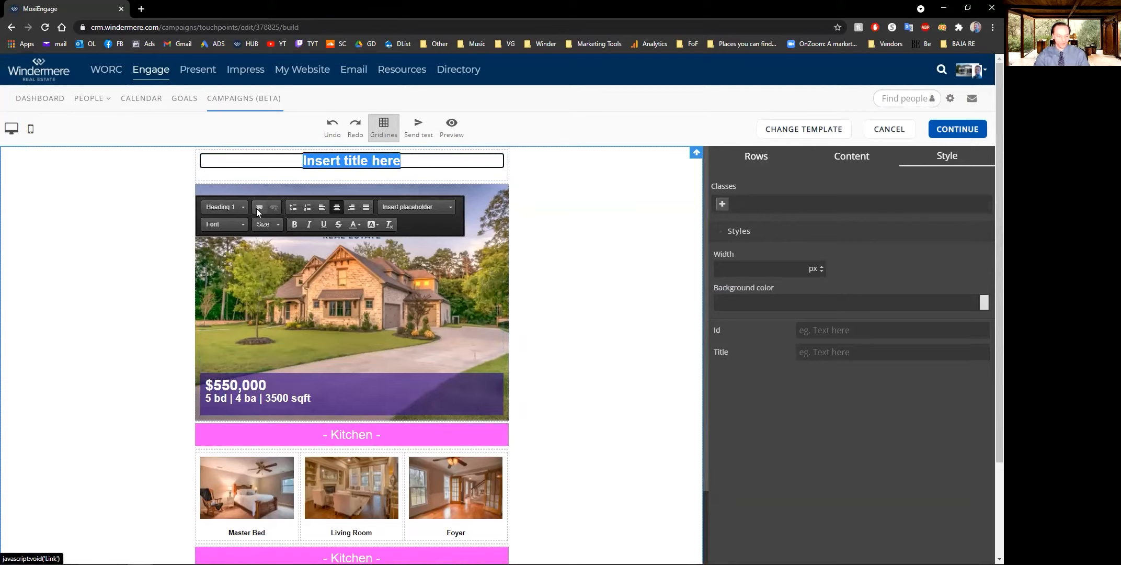
text(JUST LISTED)
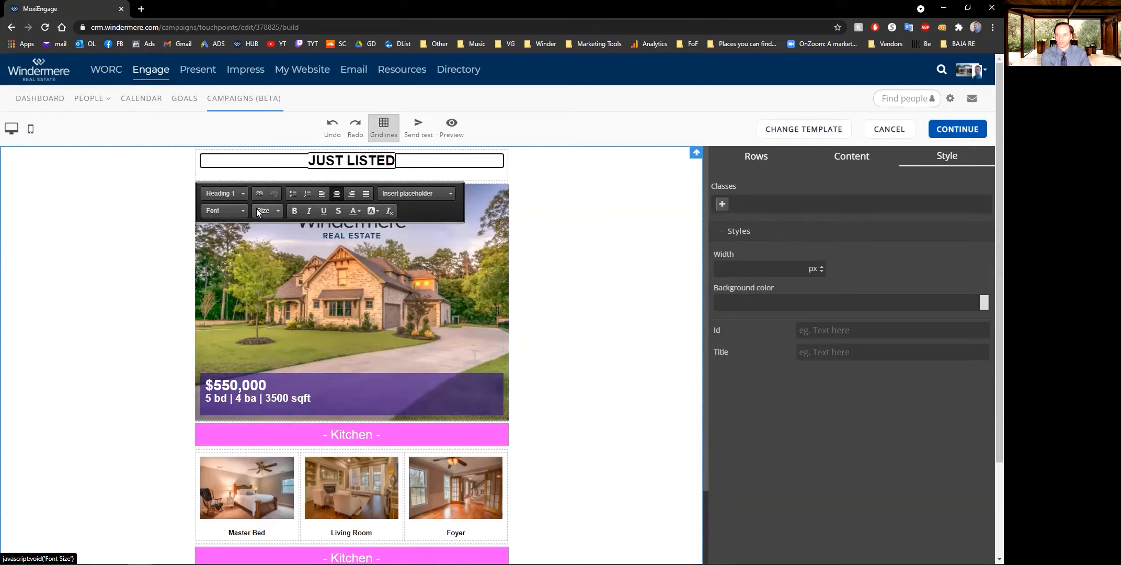
text(!)
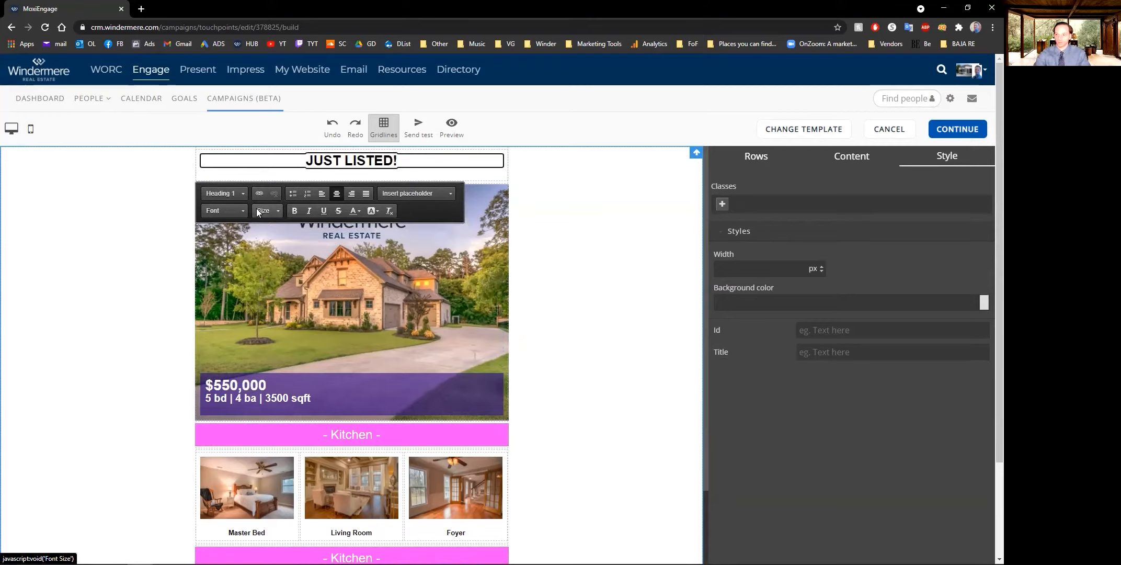
- Set the text color of the whole "JUST LISTED!" title to red (E74C3C)
key(ctrl+a)
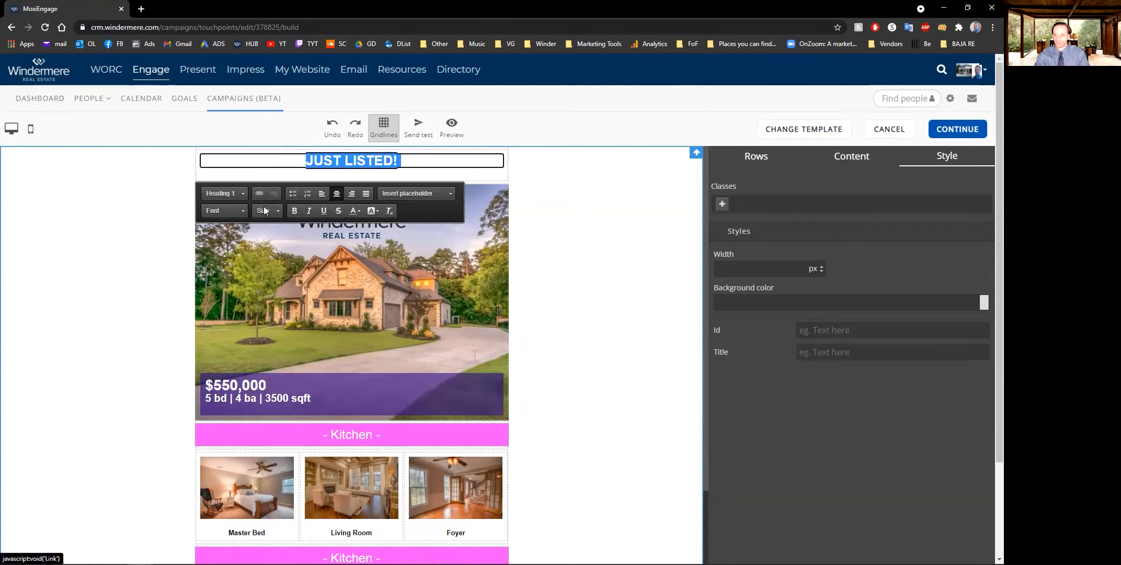
click(359, 209)
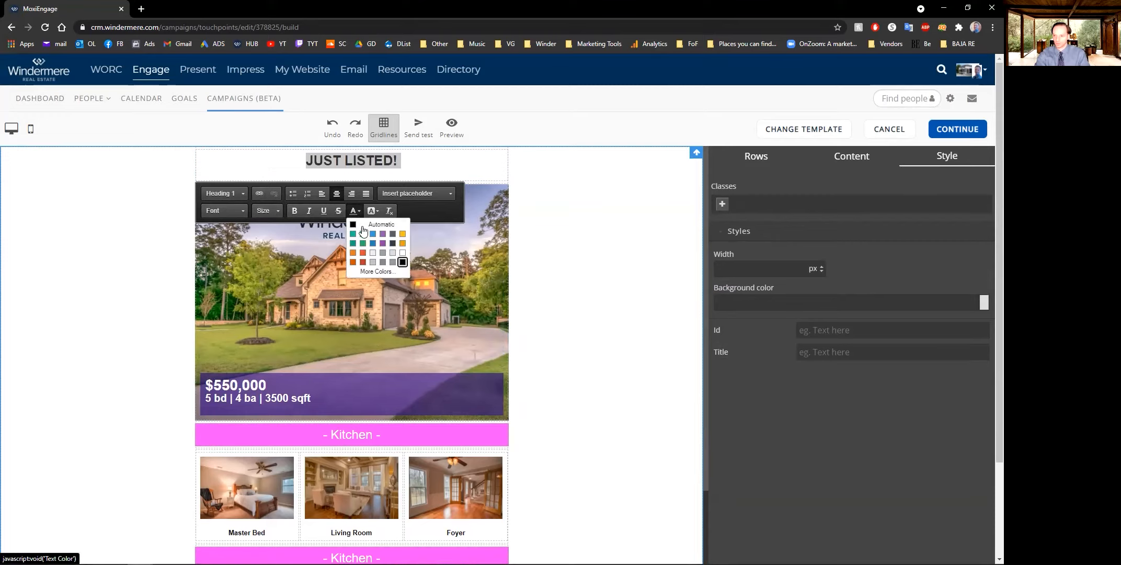
click(364, 254)
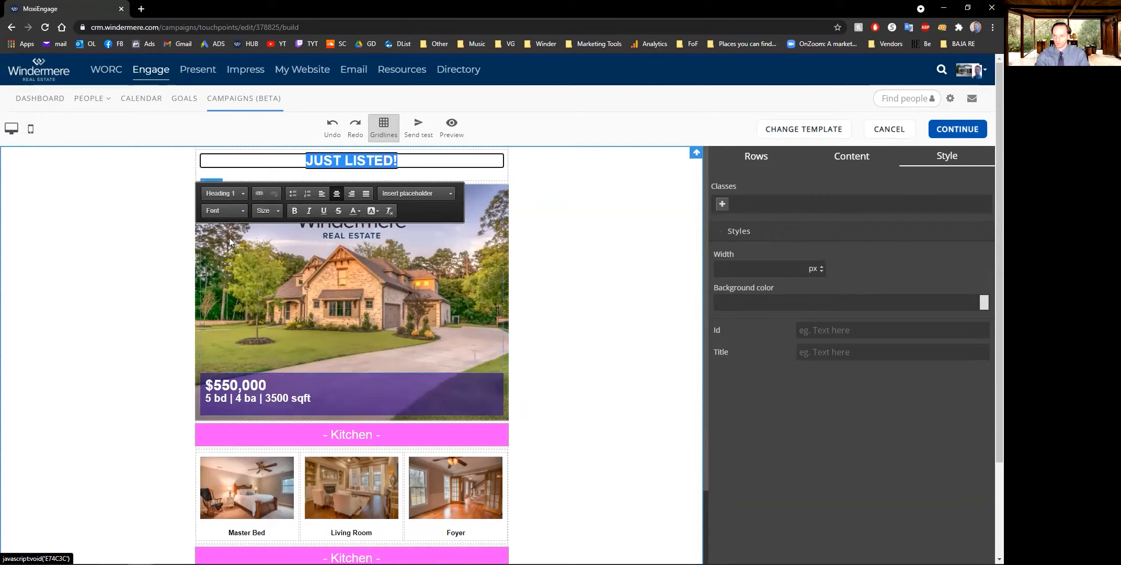
- Delete the placeholder paragraph under the title in the text section above the hero image
click(408, 165)
click(339, 186)
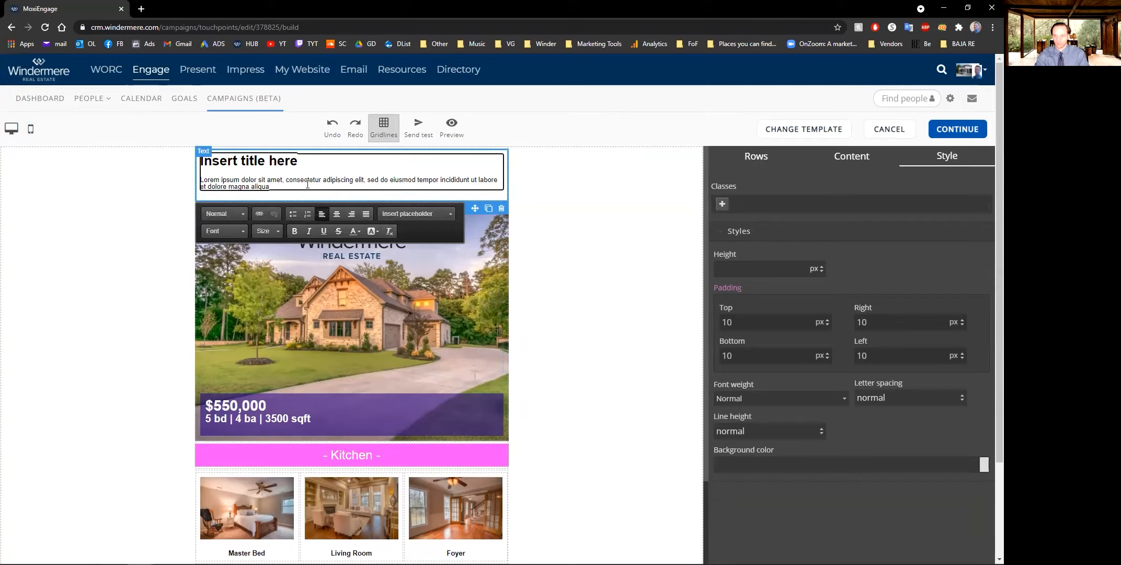
drag(250, 188, 201, 179)
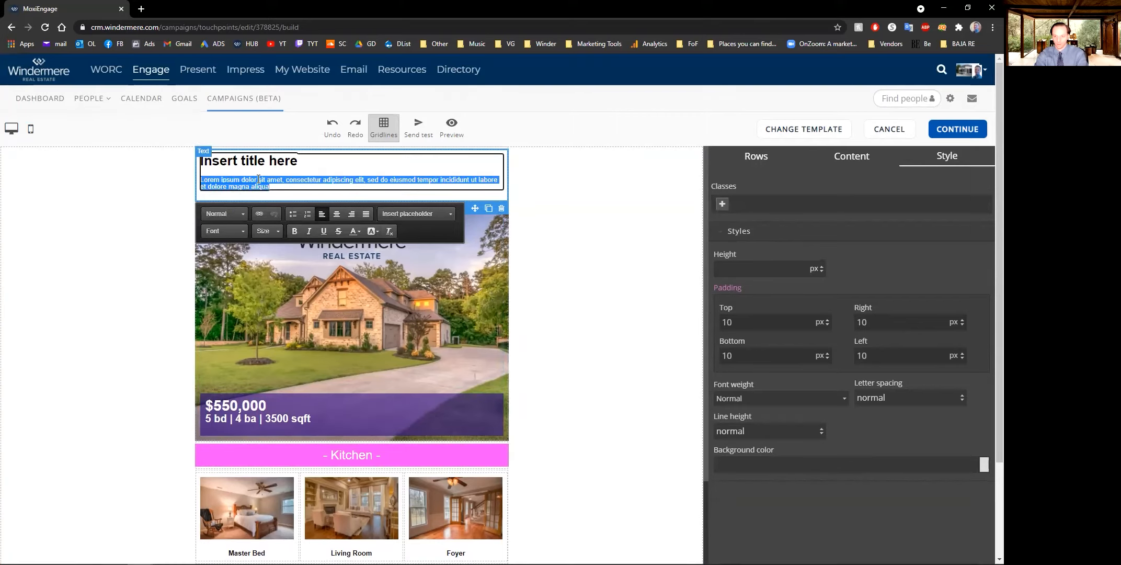
key(BackSpace)
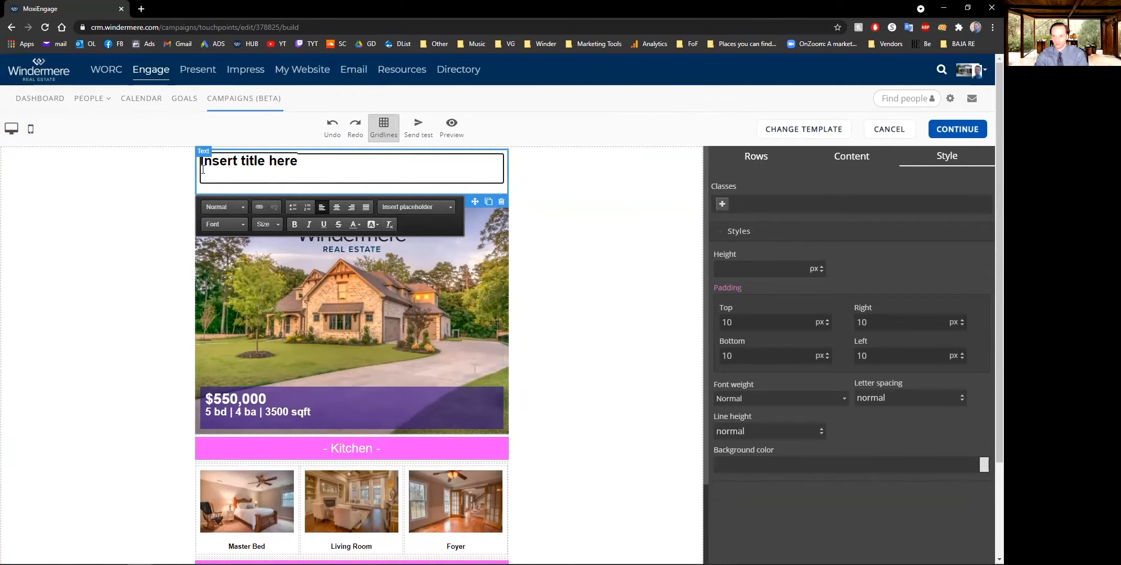
- Replace the placeholder title above the hero image with "JUST LISTED!" and center it
triple_click(288, 160)
text(jUST)
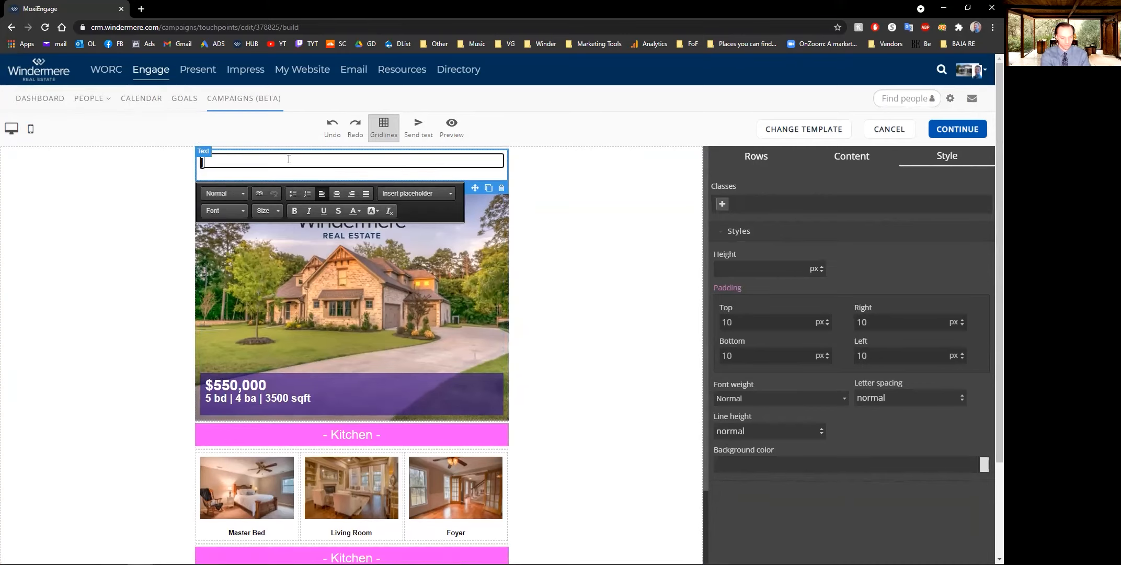
key(BackSpace)
key(BackSpace)
key(BackSpace)
key(BackSpace)
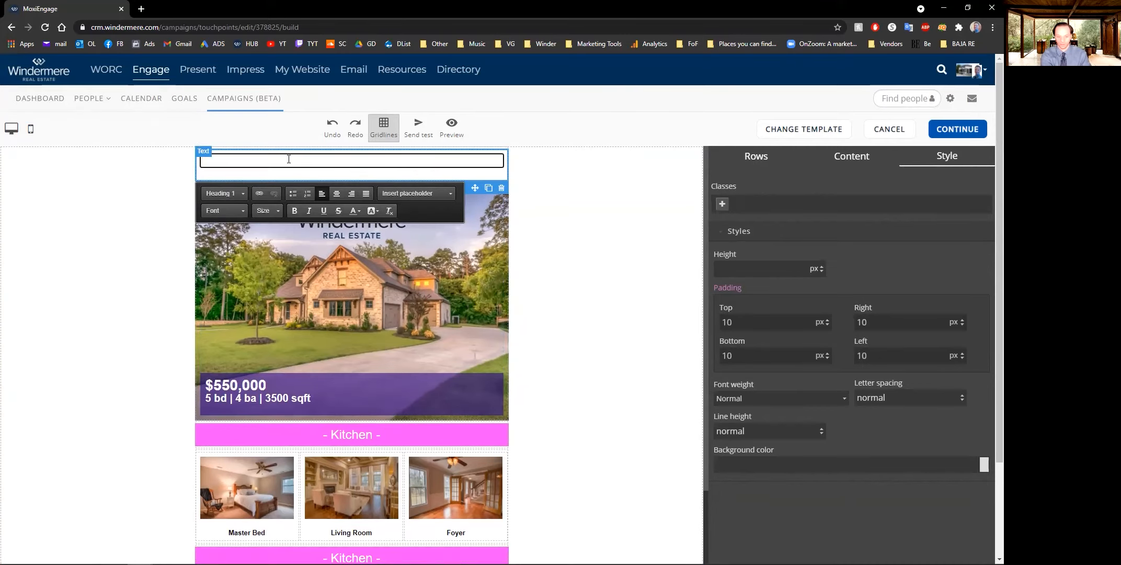
text(JUST LISTED)
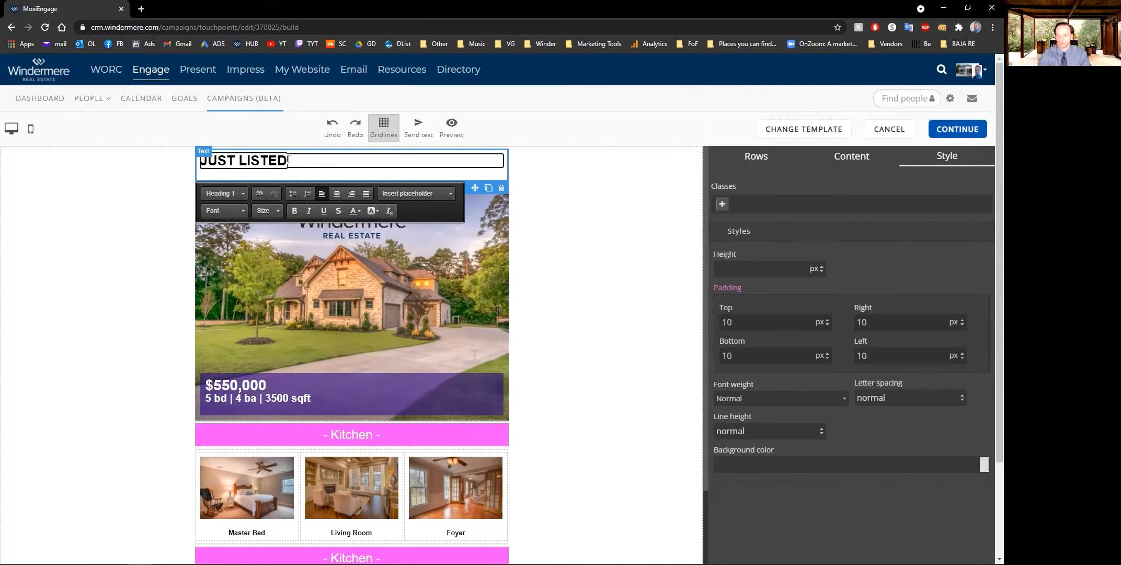
text(!)
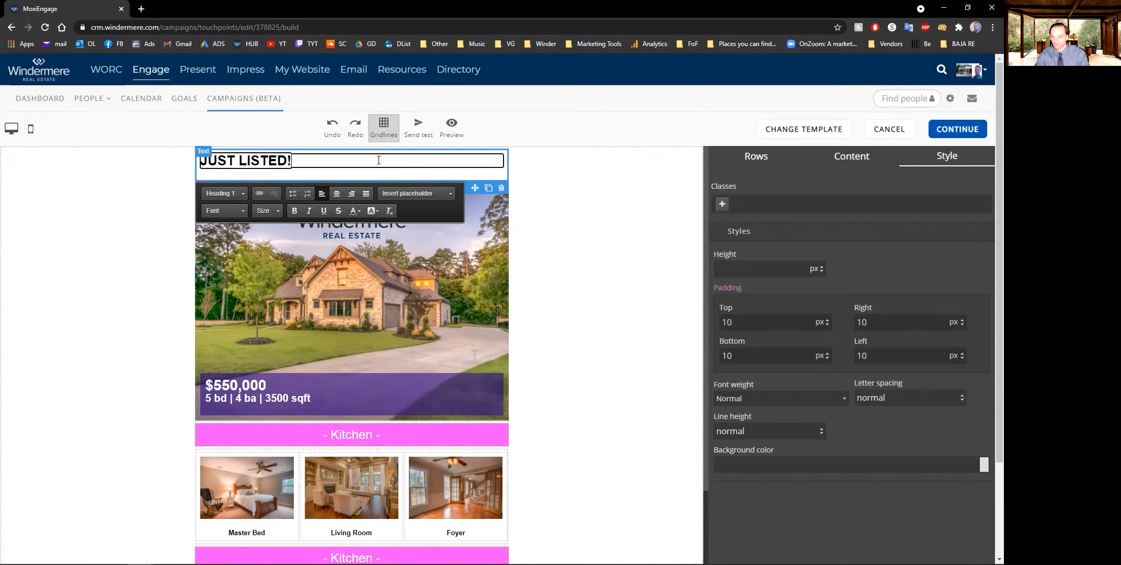
click(337, 194)
- Color the whole "JUST LISTED!" title red
click(359, 210)
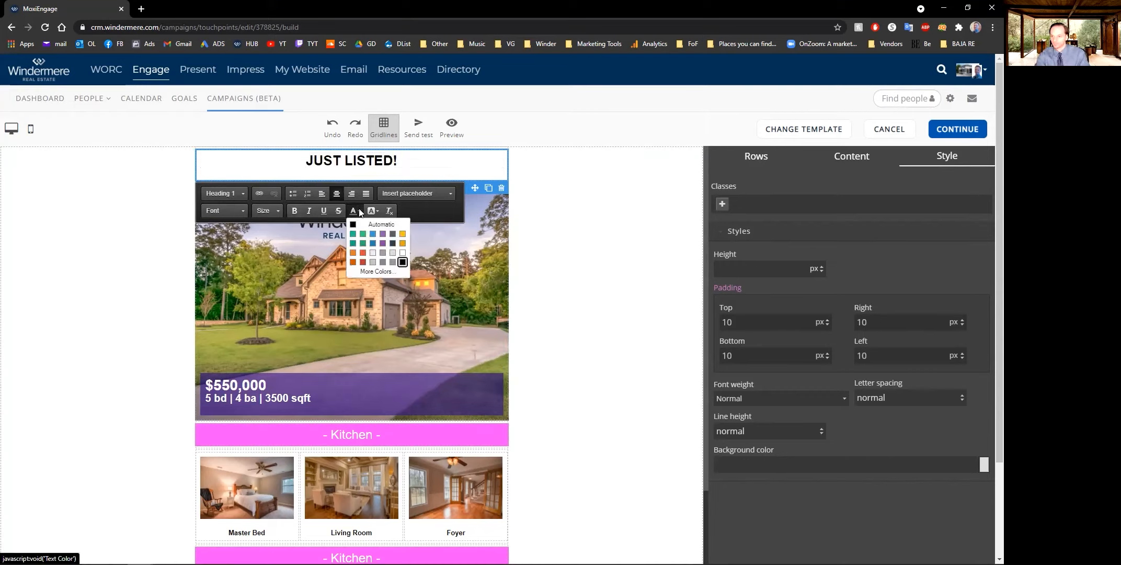
double_click(383, 160)
triple_click(383, 160)
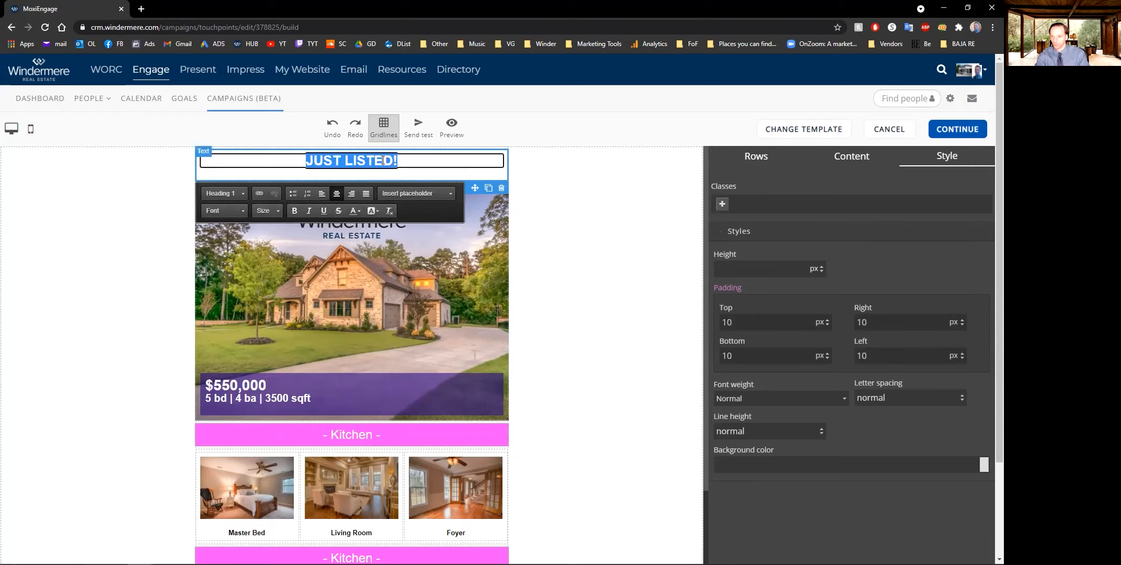
click(361, 210)
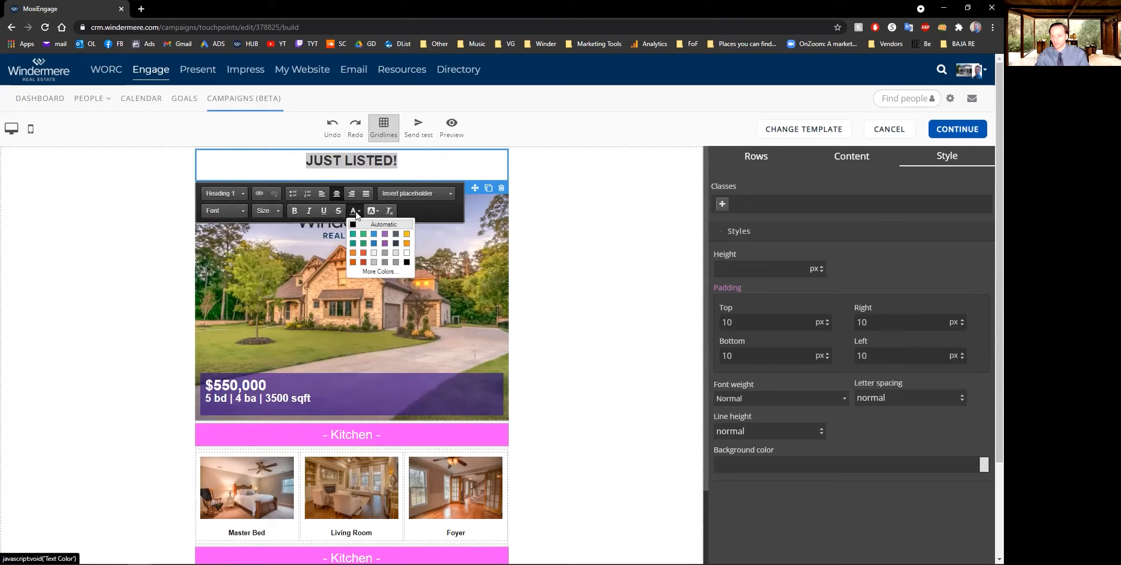
click(365, 252)
click(415, 161)
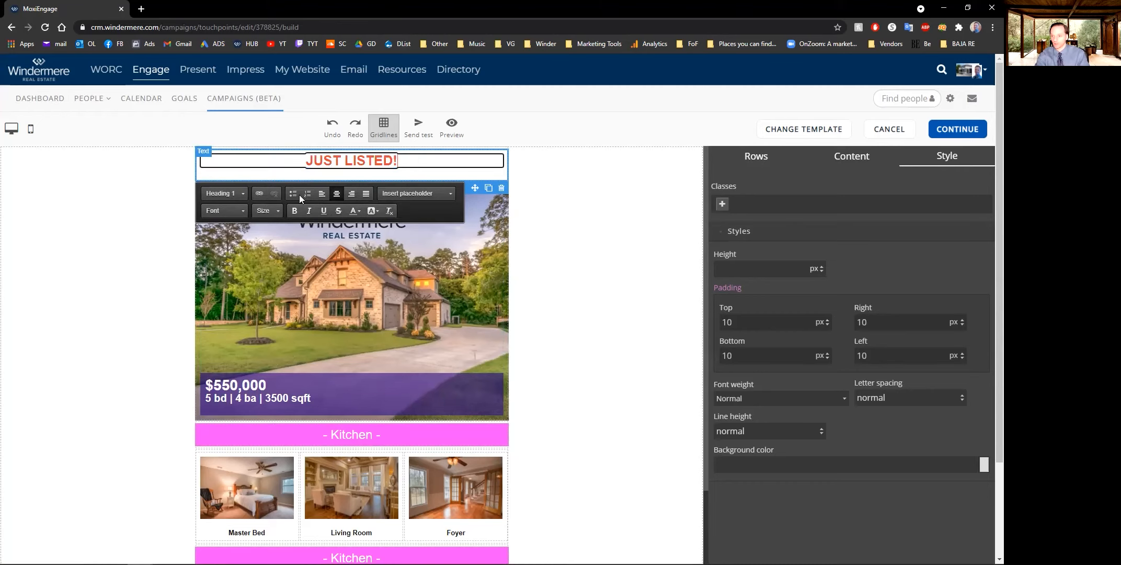
- Set the bottom padding of the "JUST LISTED!" text section to 0 px
click(789, 514)
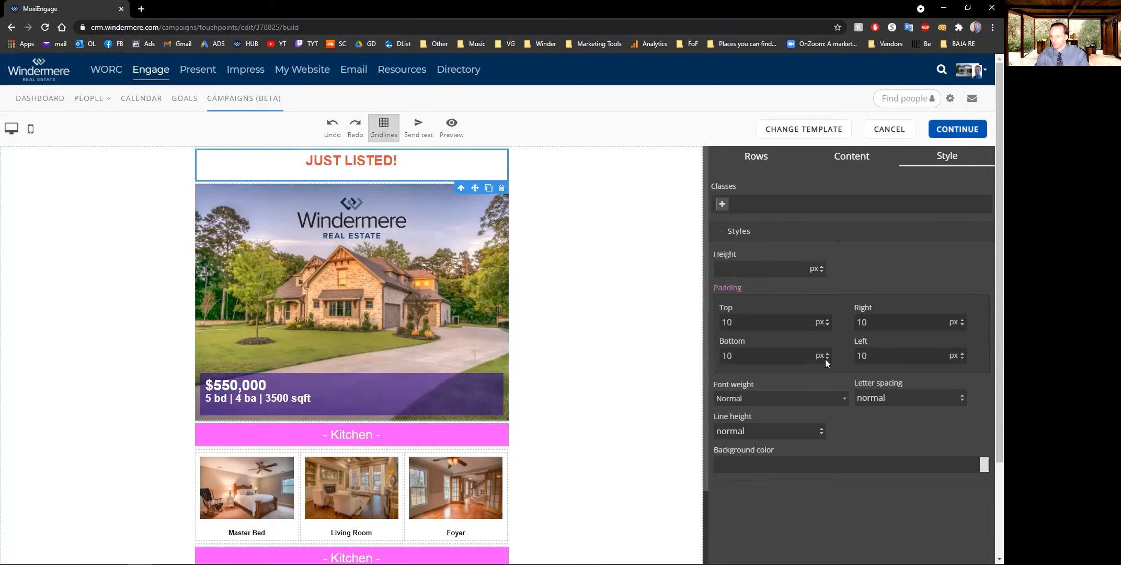
text(5)
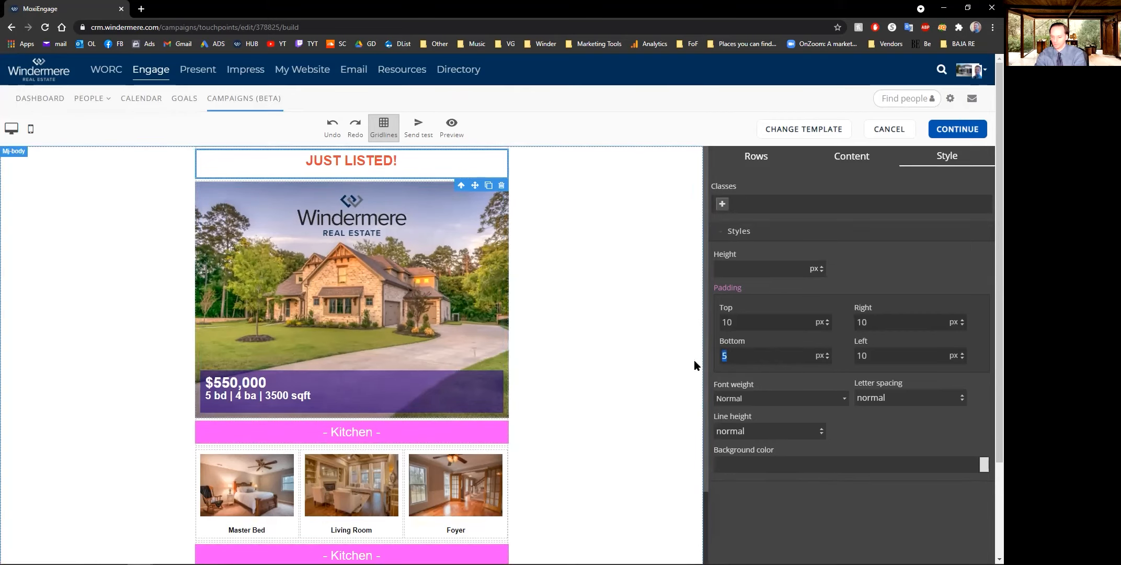
key(BackSpace)
text(0)
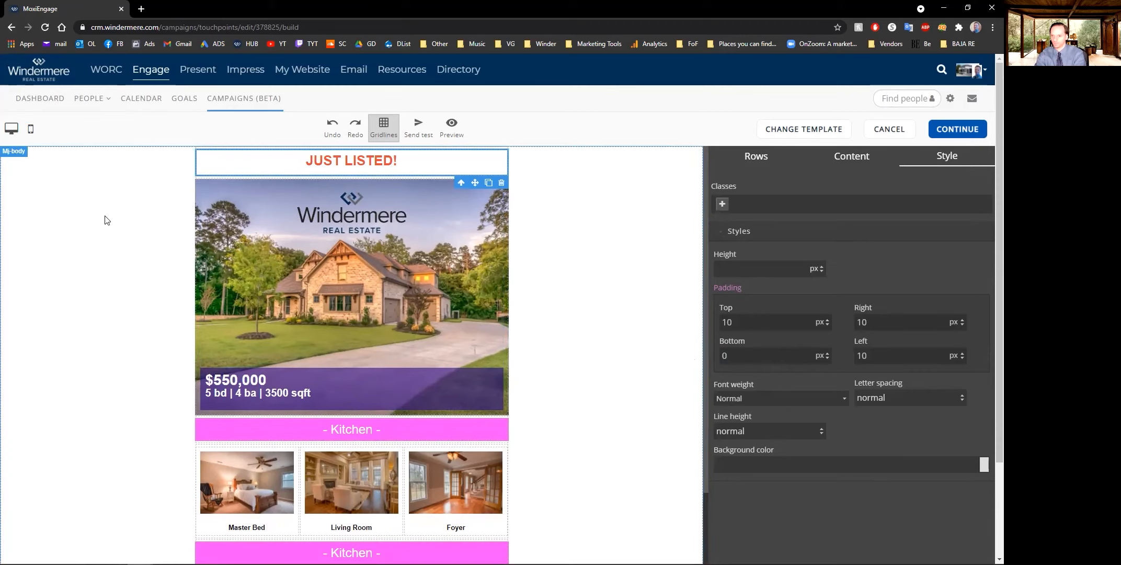
click(93, 235)
- Increase the letter spacing of the "JUST LISTED!" title to 7 px
click(311, 172)
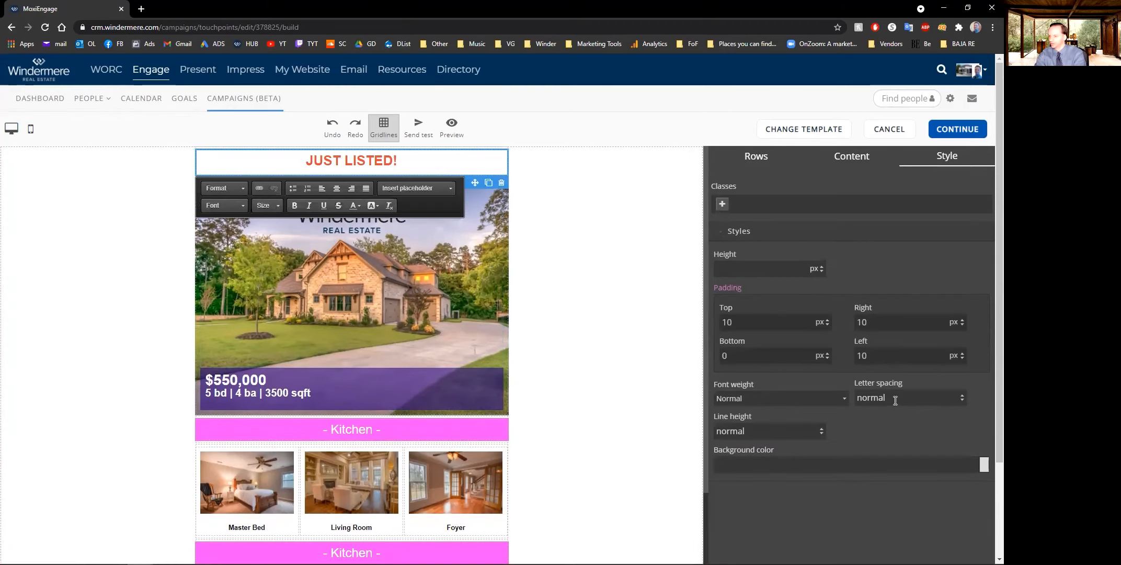
click(962, 395)
click(962, 395)
click(962, 396)
click(962, 396)
click(961, 396)
click(962, 395)
click(962, 396)
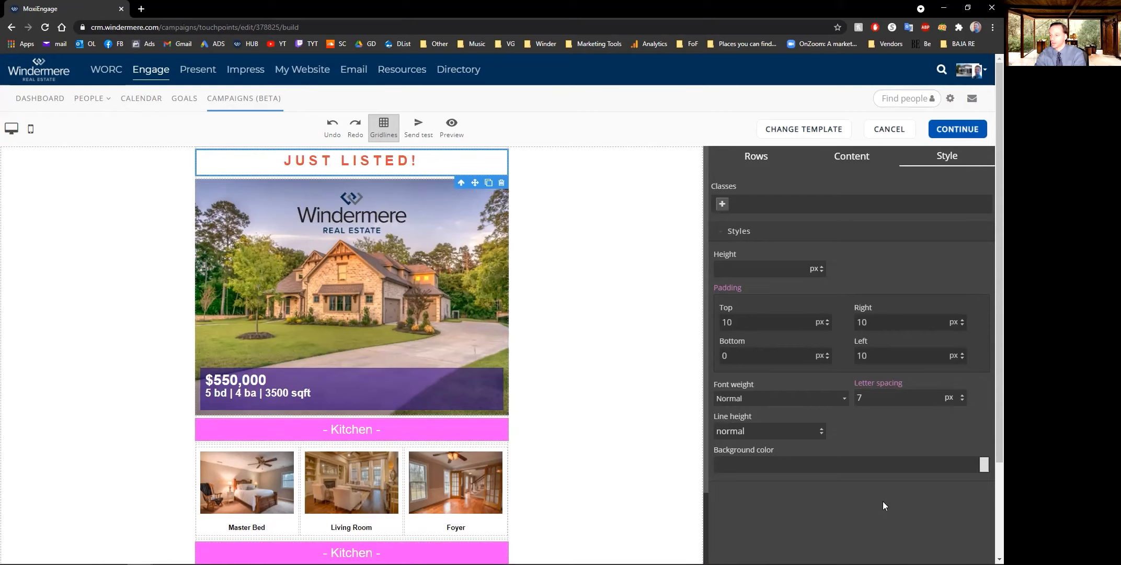
- Preview the whole email from header to footer, checking the title and photo sections, and return to the editor
click(449, 130)
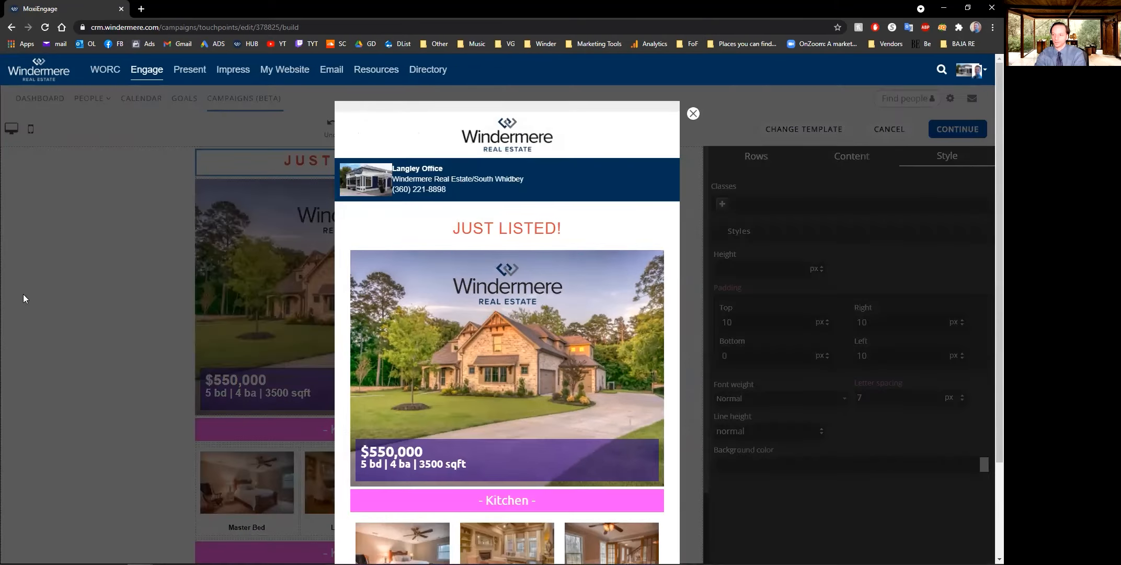
scroll(419, 325, down, 2)
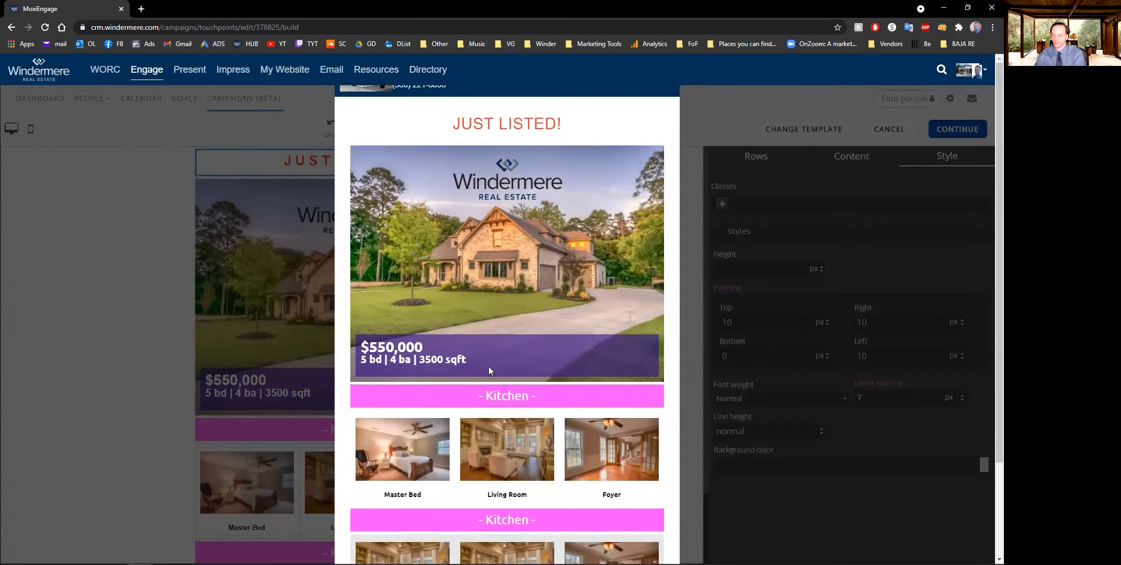
scroll(497, 259, down, 7)
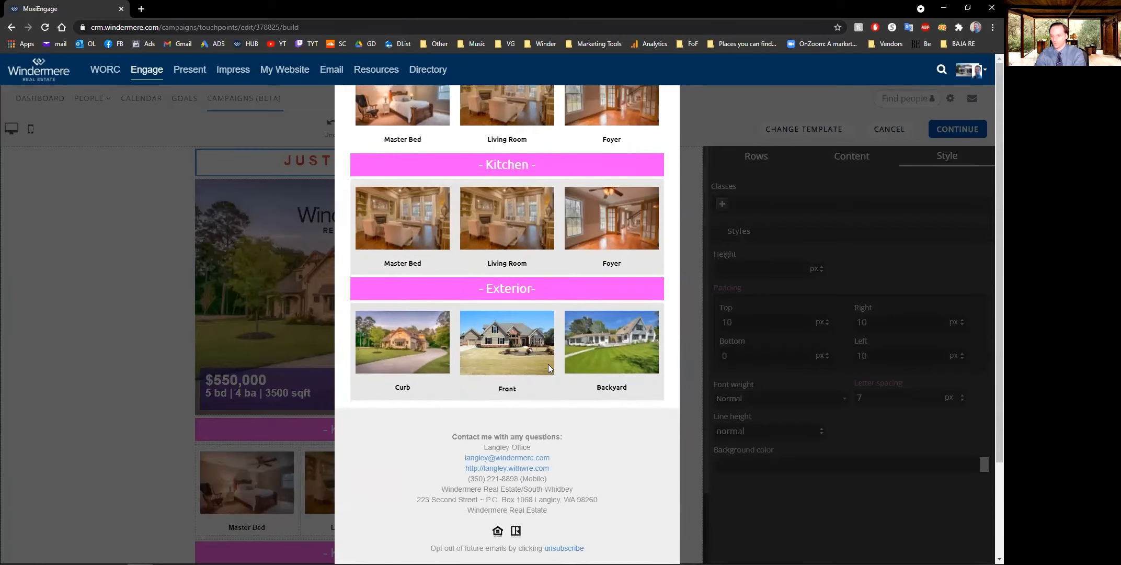
scroll(548, 364, up, 8)
scroll(488, 294, down, 5)
scroll(490, 294, up, 6)
click(675, 116)
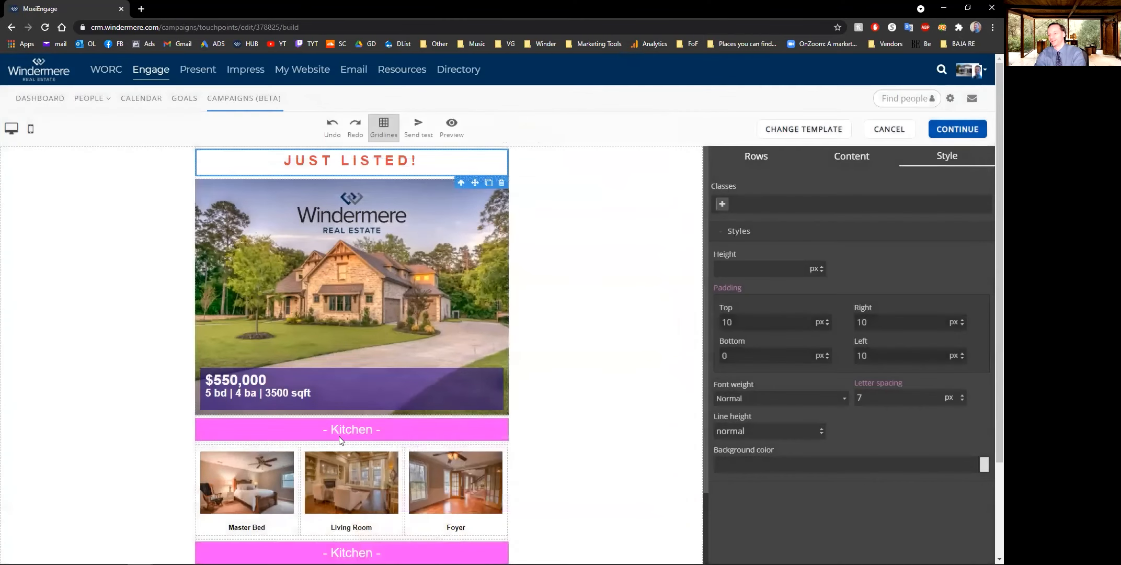
- Change the background of the first "- Kitchen -" heading to a fully opaque blue, #0425a4
click(406, 430)
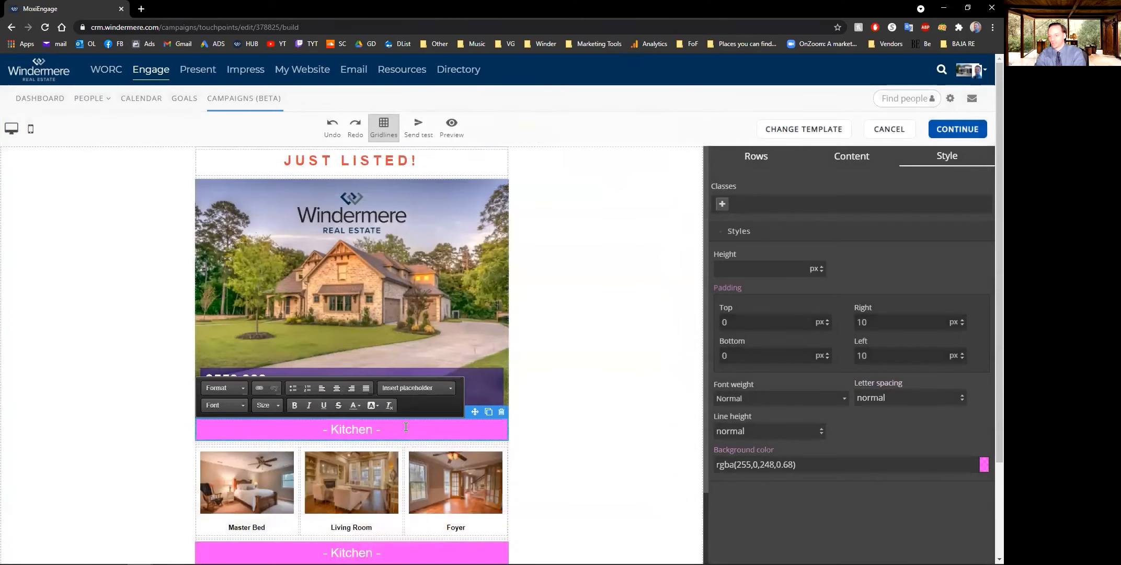
click(985, 466)
click(970, 452)
click(983, 458)
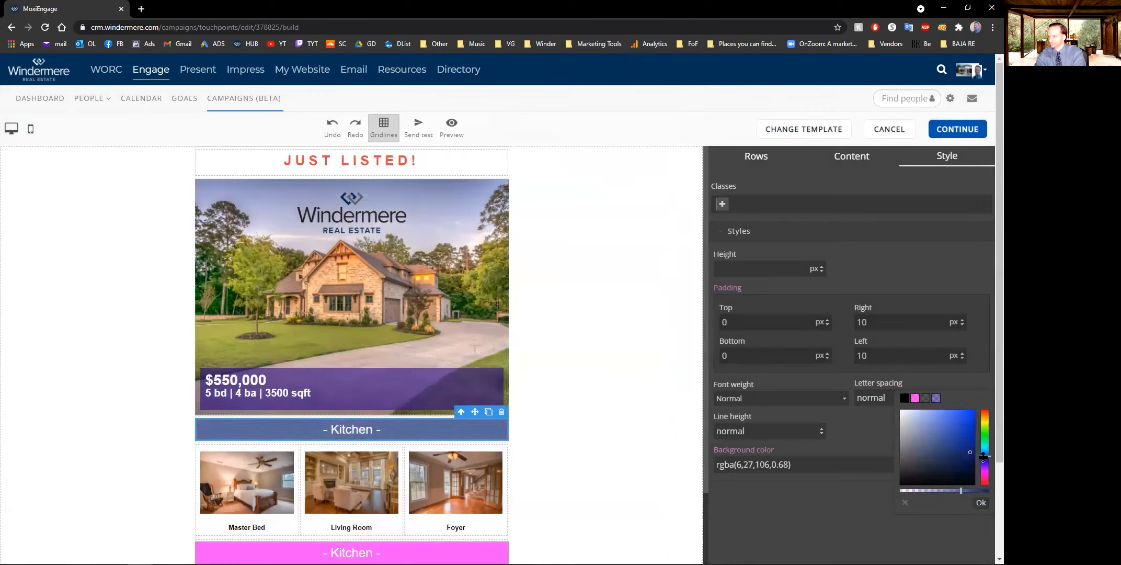
drag(970, 451, 973, 435)
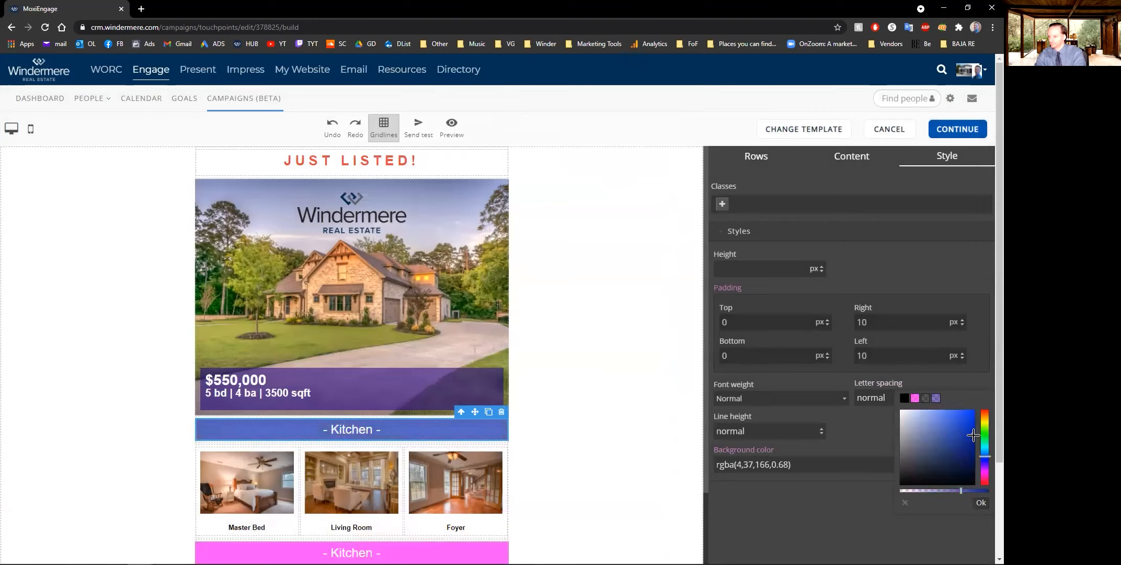
drag(961, 490, 989, 491)
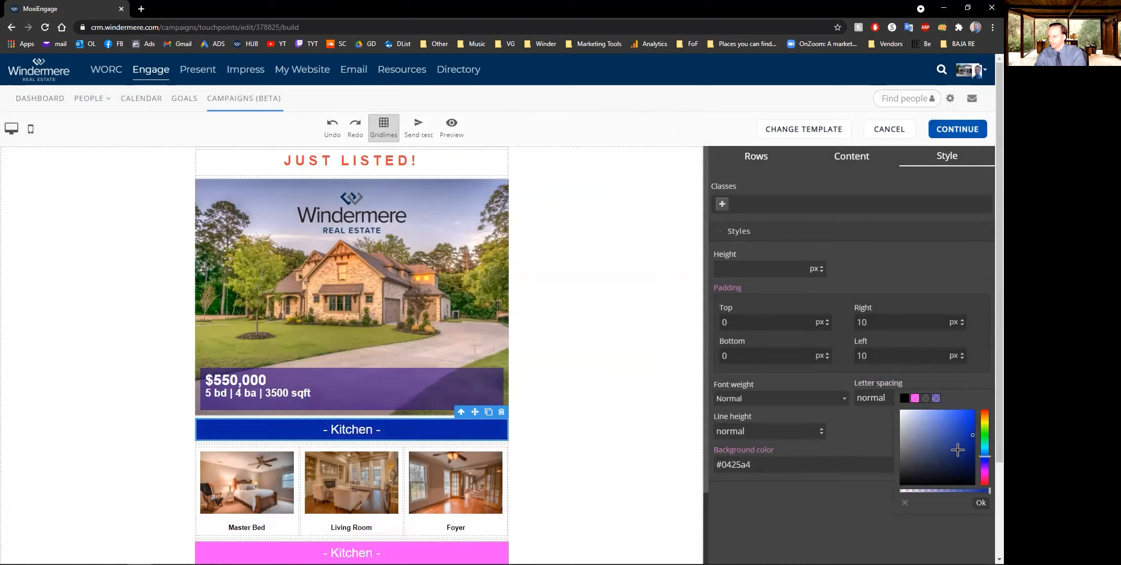
- Copy the color code #0425a4 and apply it as the background of the second "- Kitchen -" heading
triple_click(767, 467)
key(ctrl+c)
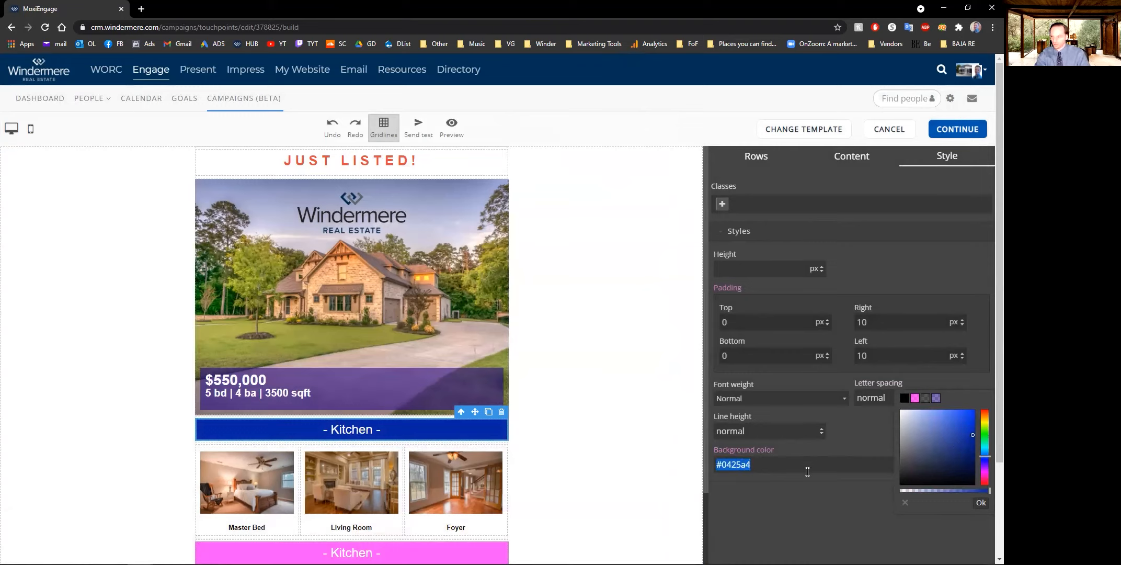
click(805, 470)
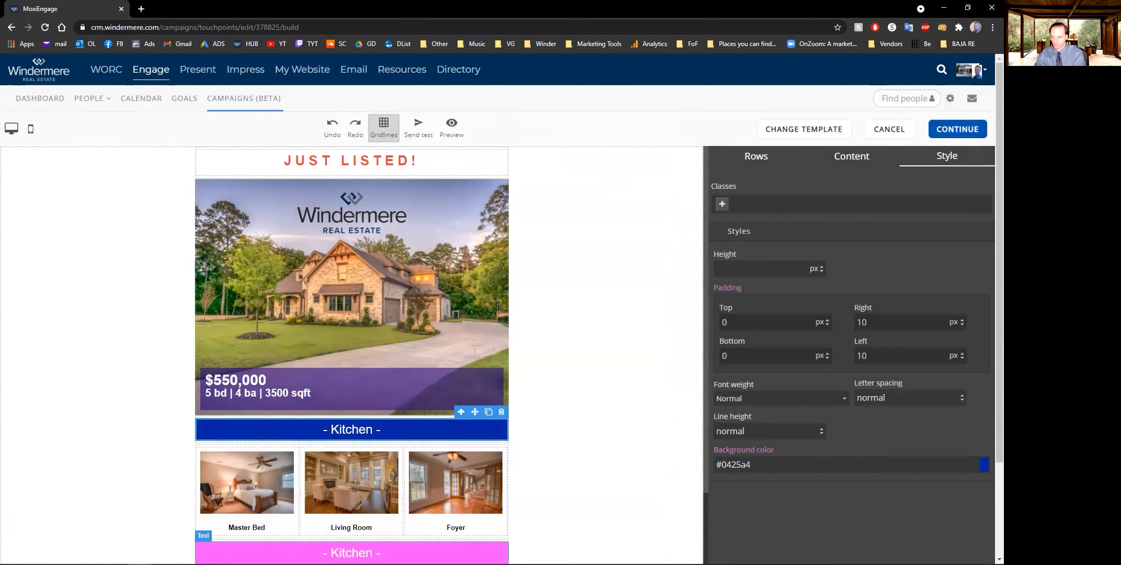
click(351, 552)
click(818, 463)
key(ctrl+v)
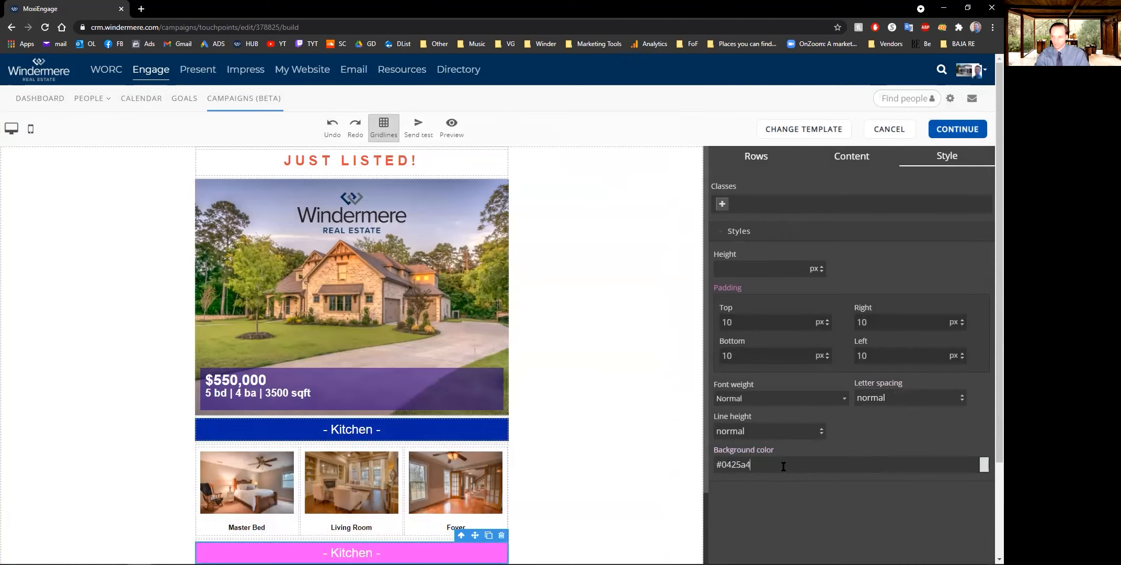
- Set the background color of the "- Exterior-" heading to #0425a4
scroll(372, 453, down, 3)
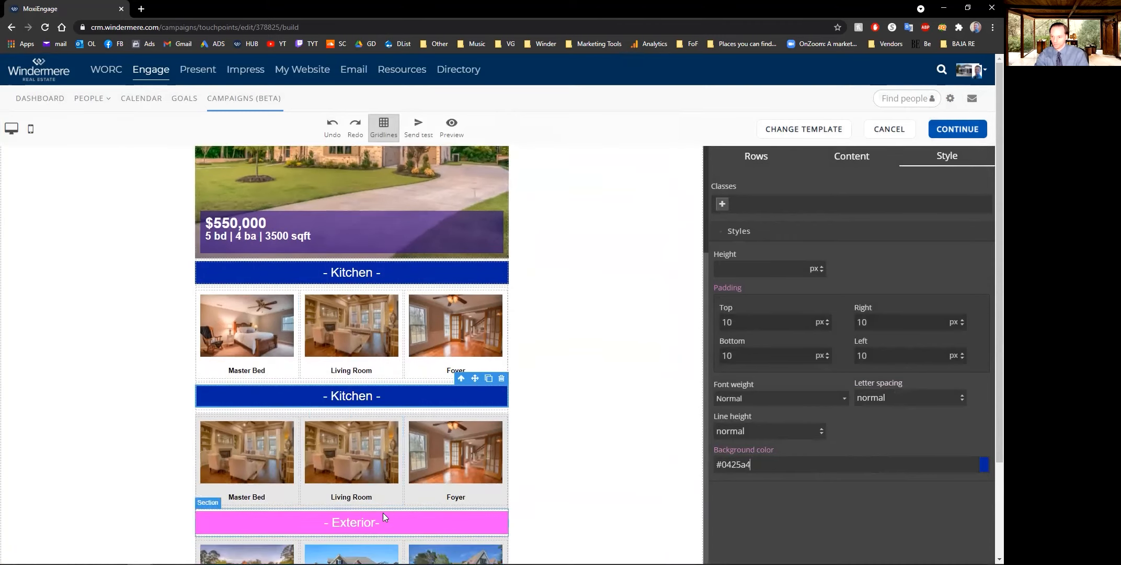
click(452, 517)
triple_click(816, 464)
key(ctrl+v)
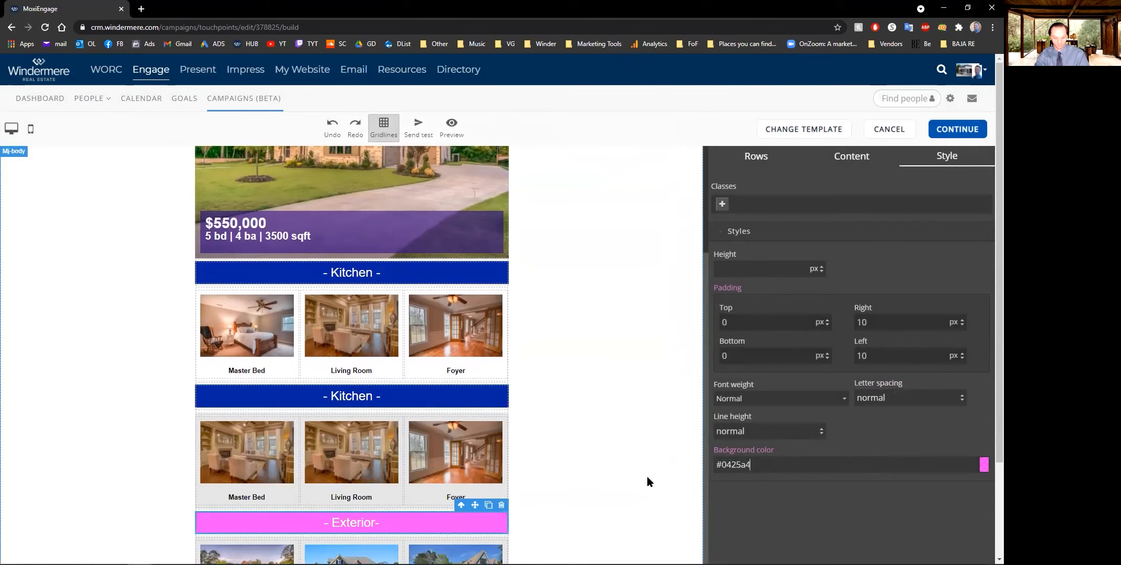
- Apply #0425a4 to the background of the price overlay on the hero image and reduce the background's opacity to 0.45
scroll(357, 329, up, 3)
click(381, 398)
triple_click(795, 464)
key(ctrl+v)
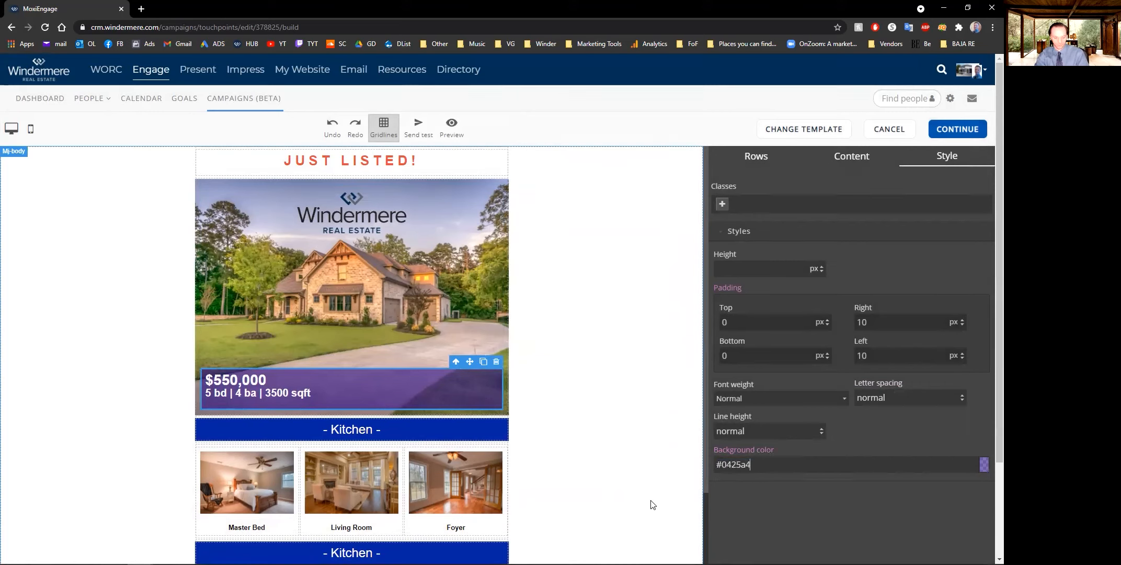
click(985, 465)
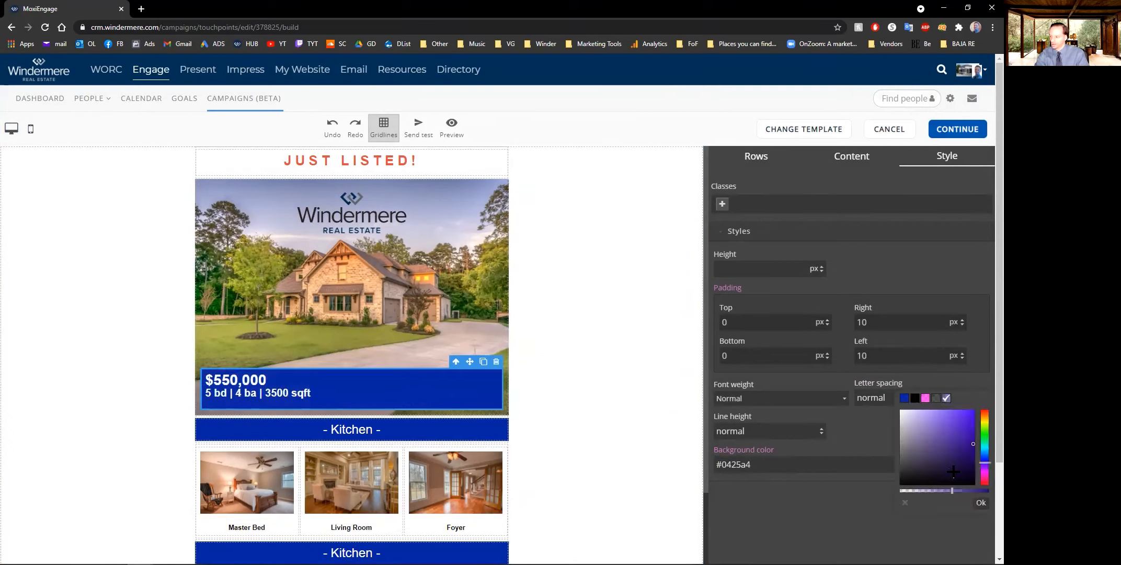
drag(951, 492, 941, 491)
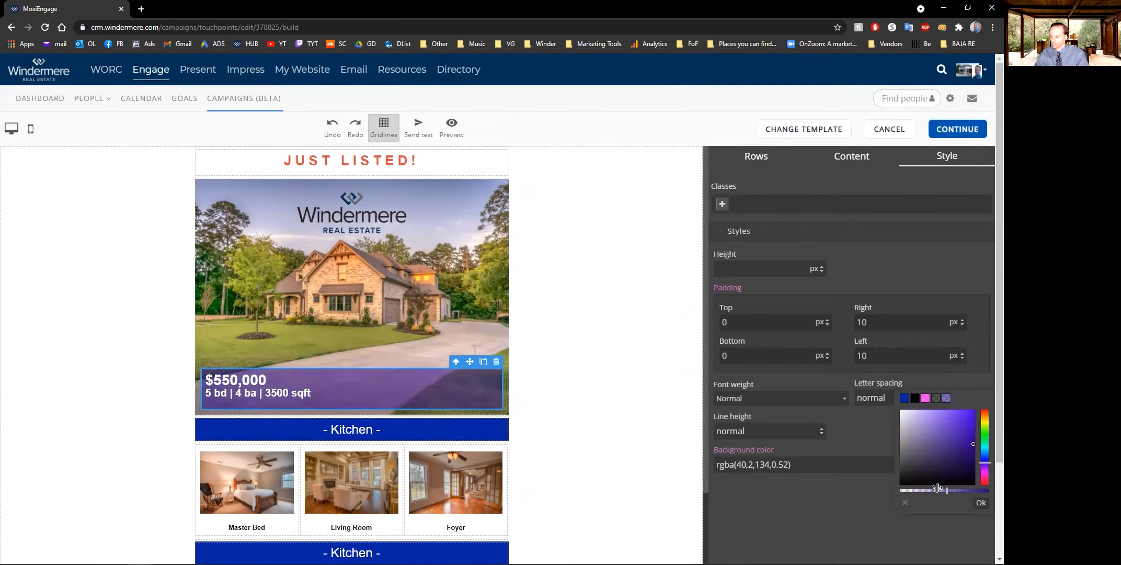
- Try to reapply #0425a4 as the price overlay's background color
drag(808, 467, 628, 493)
key(ctrl+v)
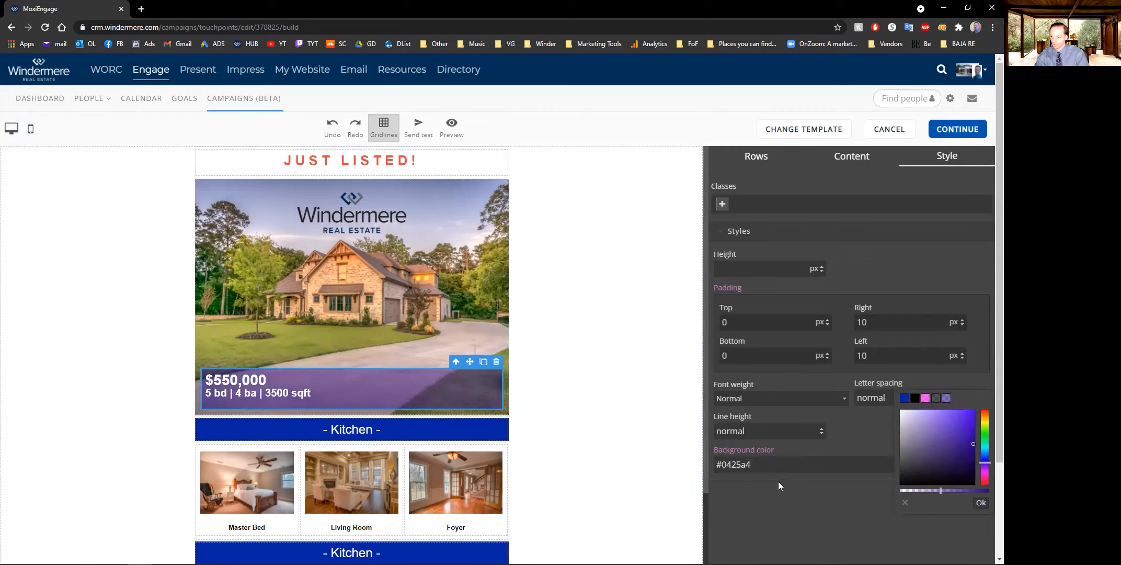
key(Return)
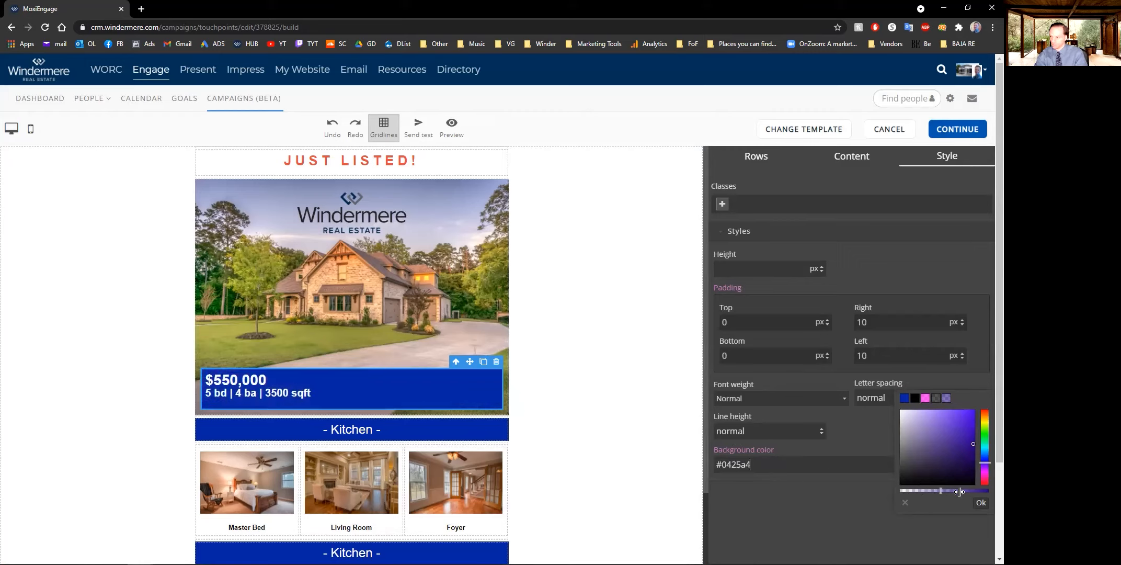
click(802, 464)
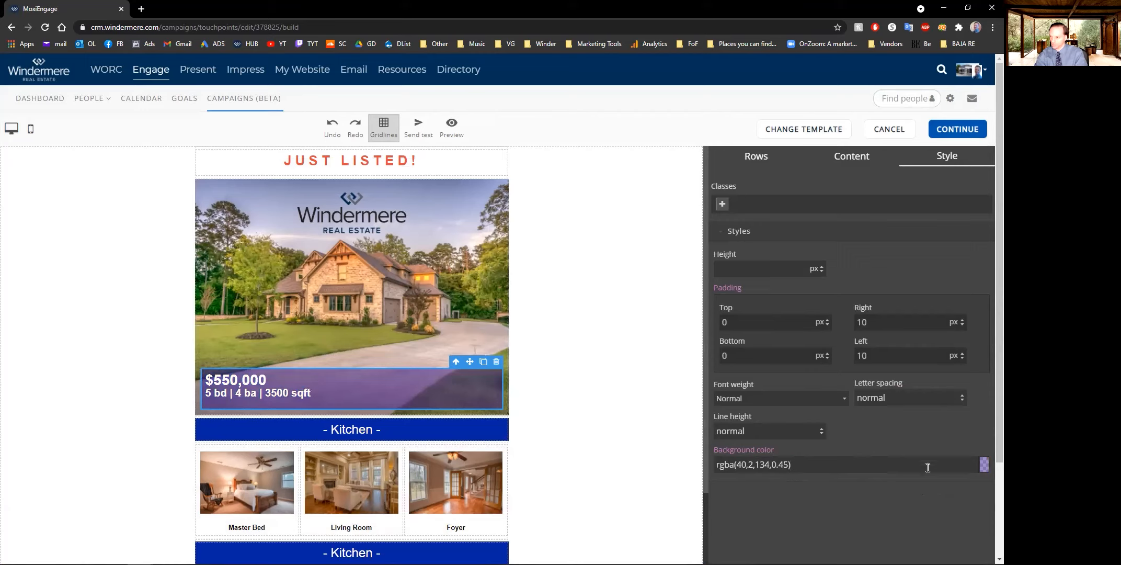
- Set the price overlay's background to a translucent dark blue, rgba(8,0,103,0.45), starting from #0425a4
drag(859, 462, 669, 480)
key(ctrl+v)
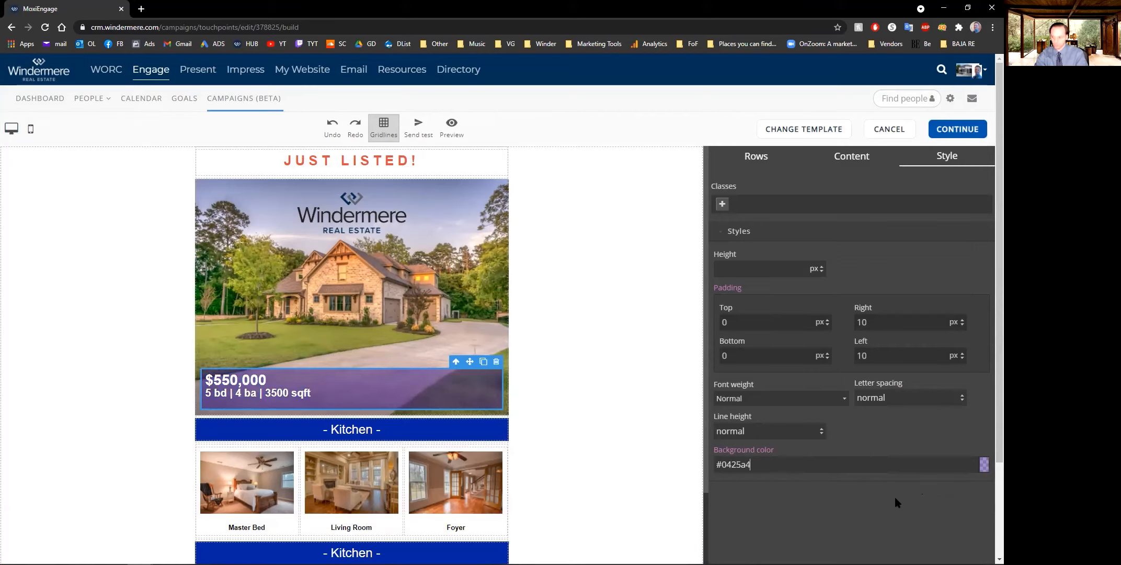
key(Return)
click(984, 464)
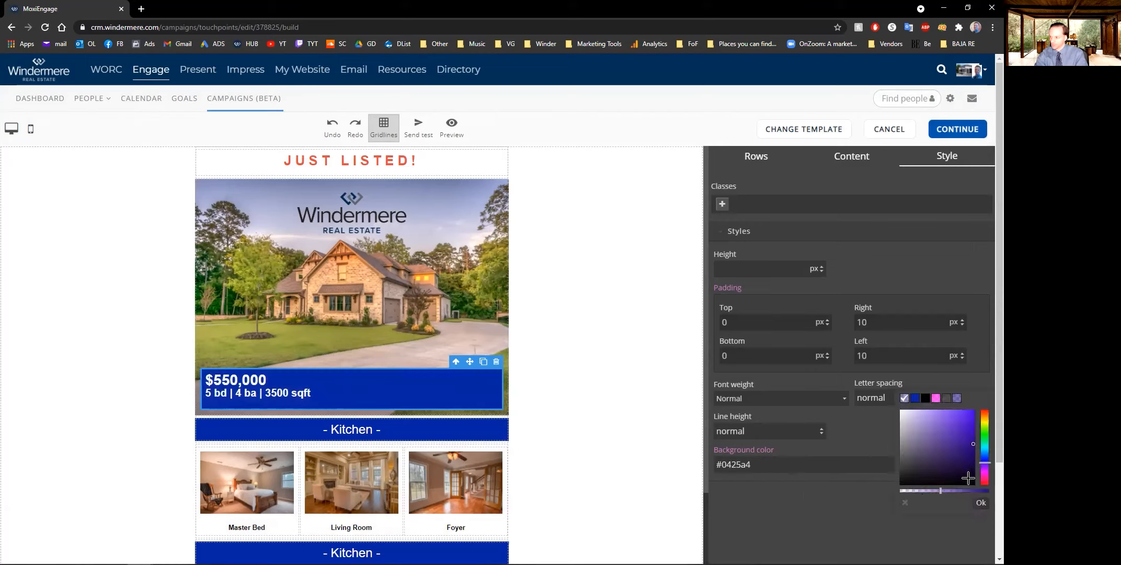
mouse_move(968, 448)
mouse_down()
mouse_move(977, 457)
mouse_move(970, 430)
mouse_move(985, 460)
mouse_move(977, 452)
mouse_up()
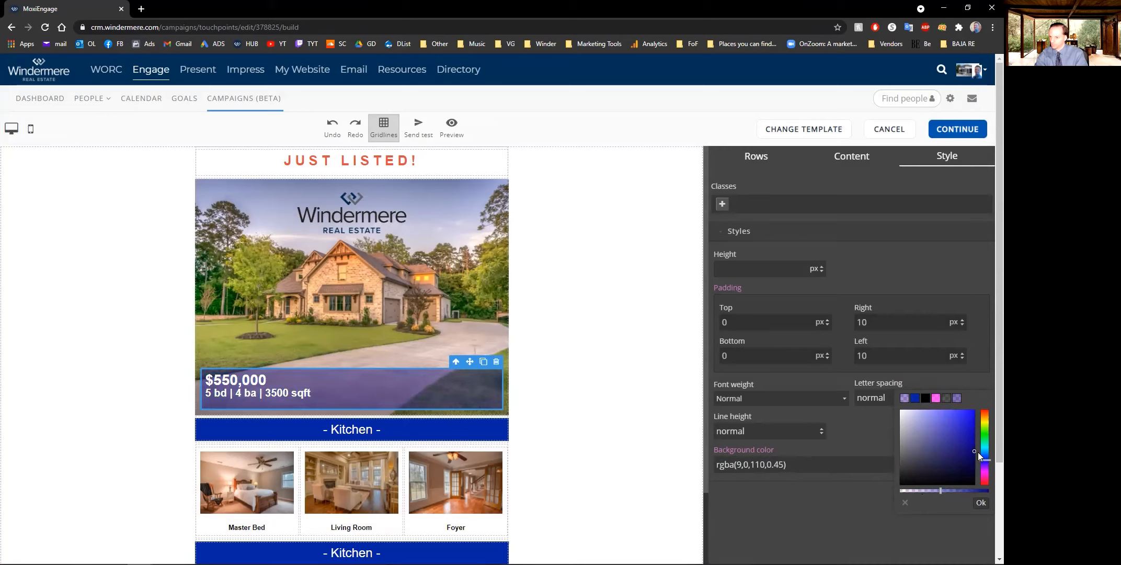
click(982, 501)
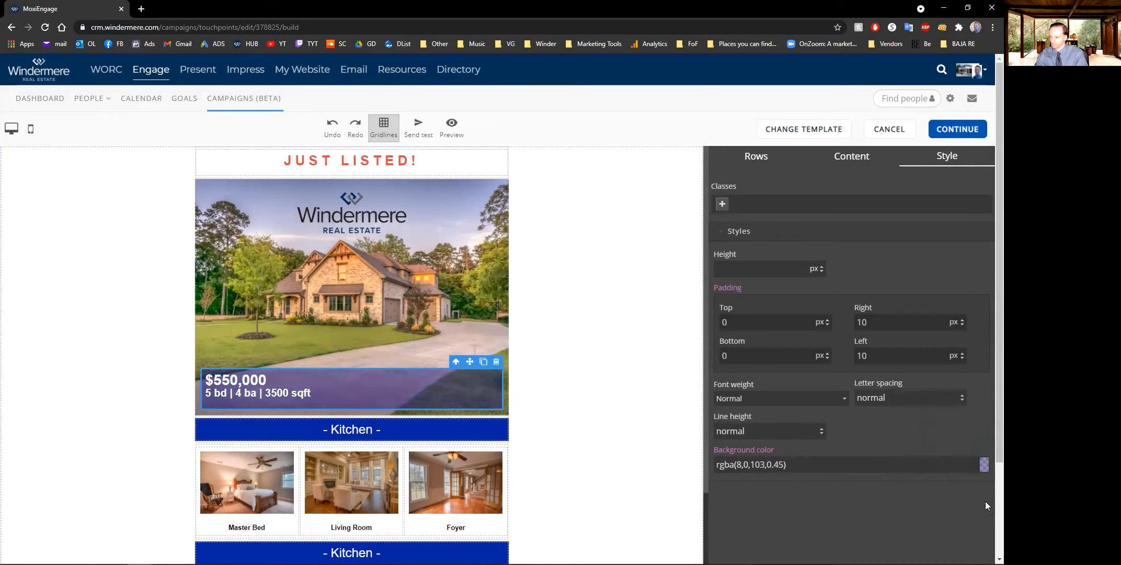
- Preview the campaign email, check the hero image overlay and the section headings, and close the preview
click(450, 127)
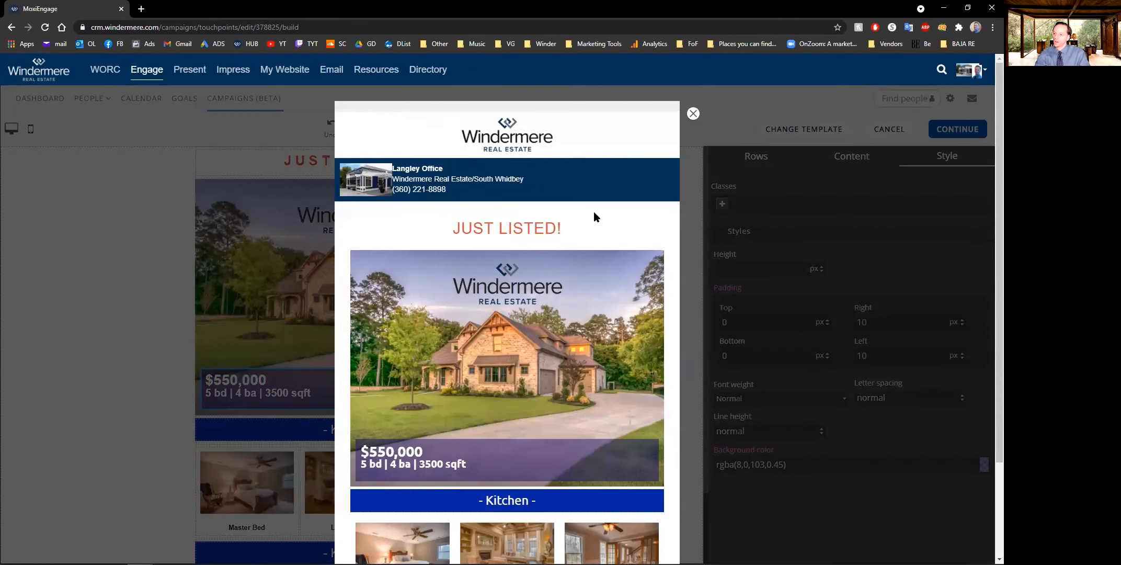
scroll(493, 446, down, 6)
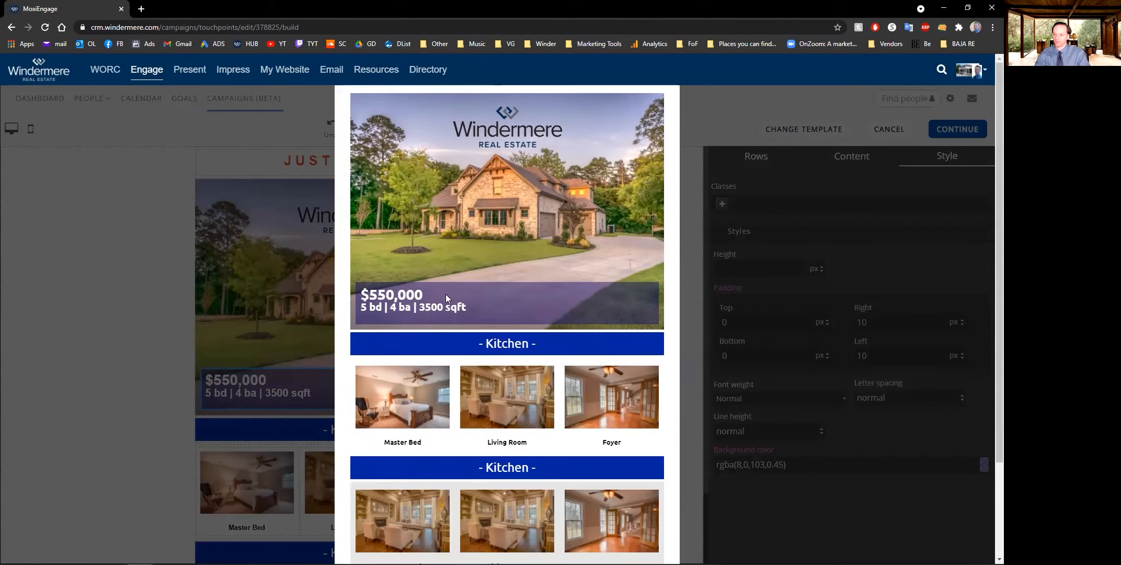
scroll(518, 410, down, 3)
scroll(457, 458, up, 9)
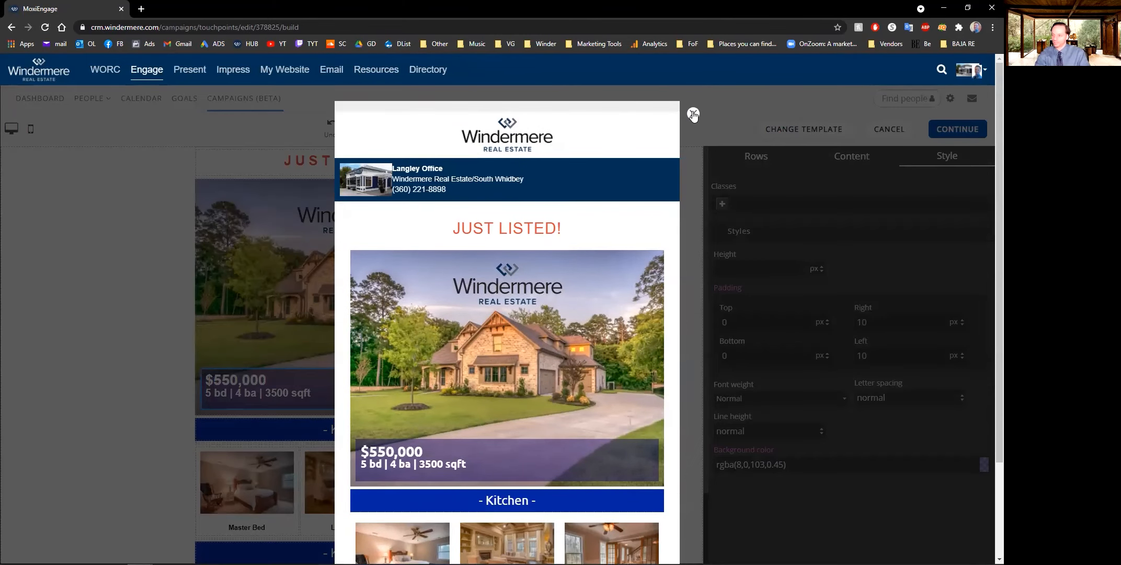
click(693, 114)
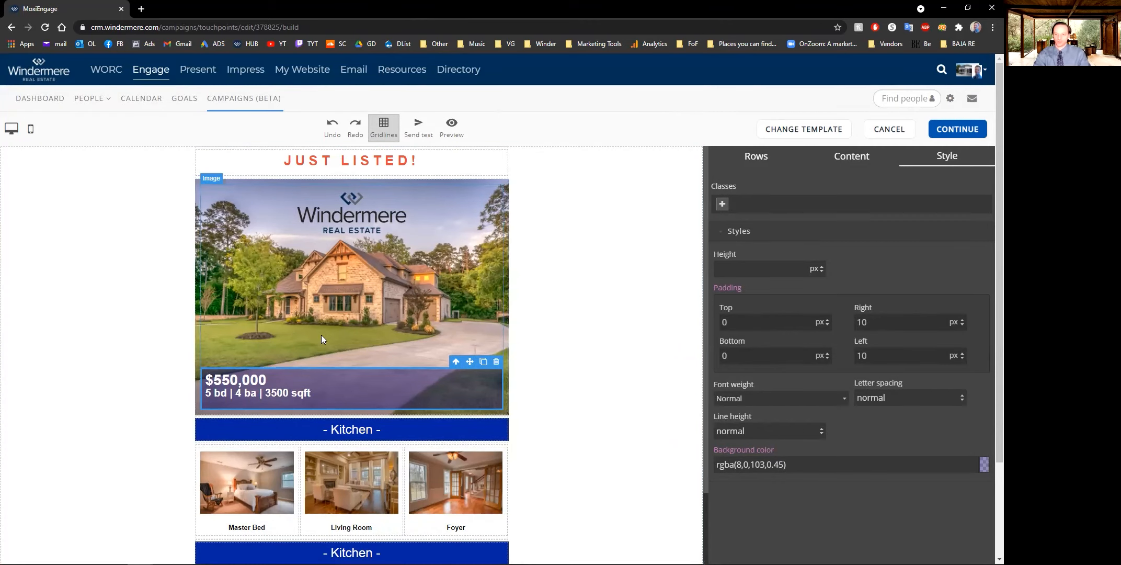
- Review the email layout from the hero image to the Exterior photos, and deselect the price overlay
scroll(132, 401, down, 1)
scroll(371, 459, down, 5)
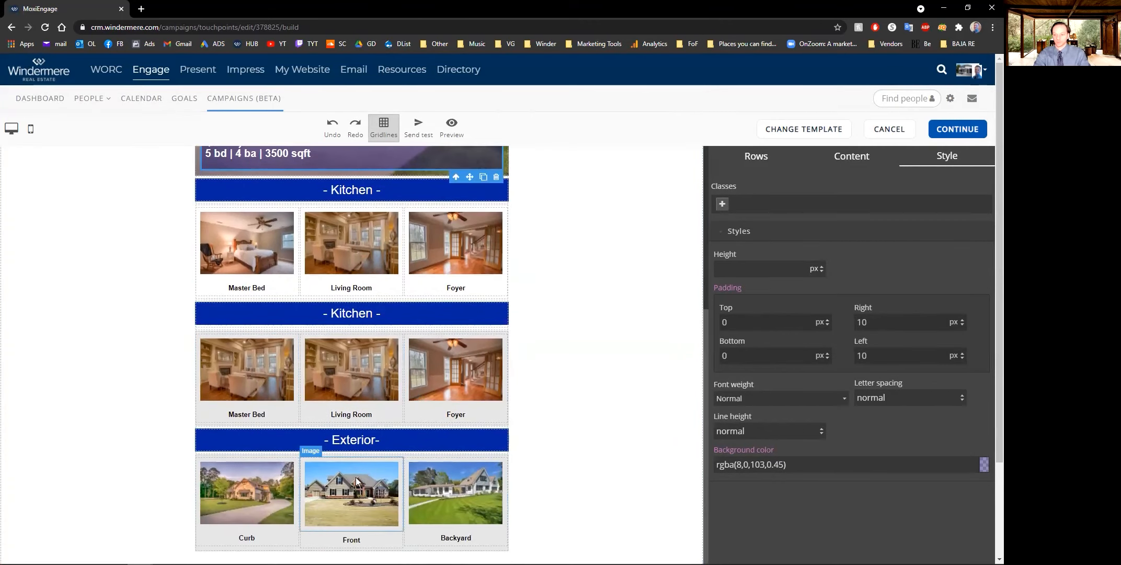
scroll(356, 477, down, 3)
scroll(408, 427, up, 5)
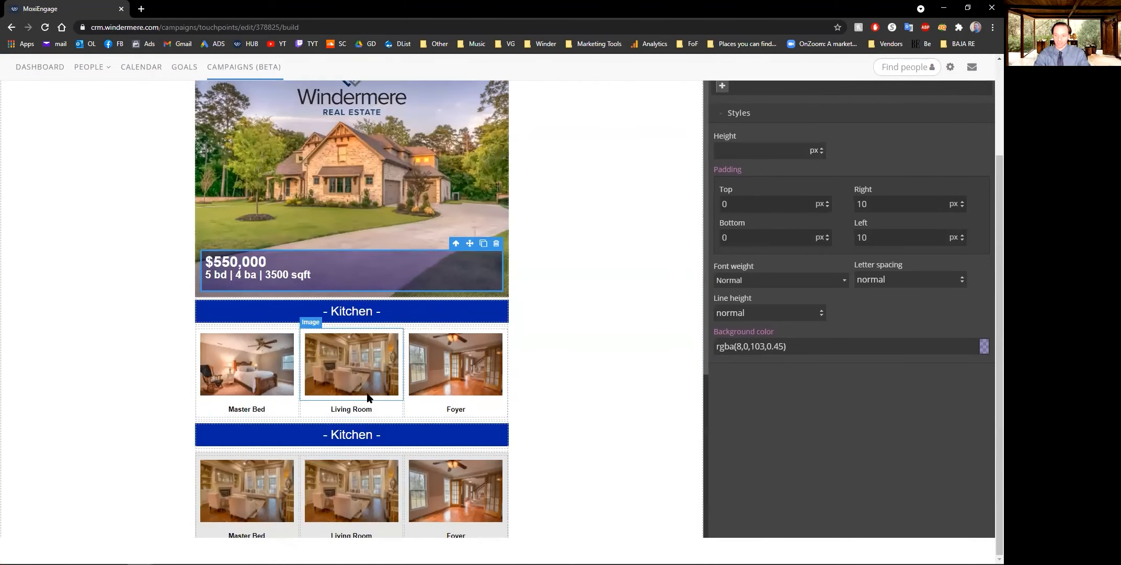
scroll(368, 395, down, 5)
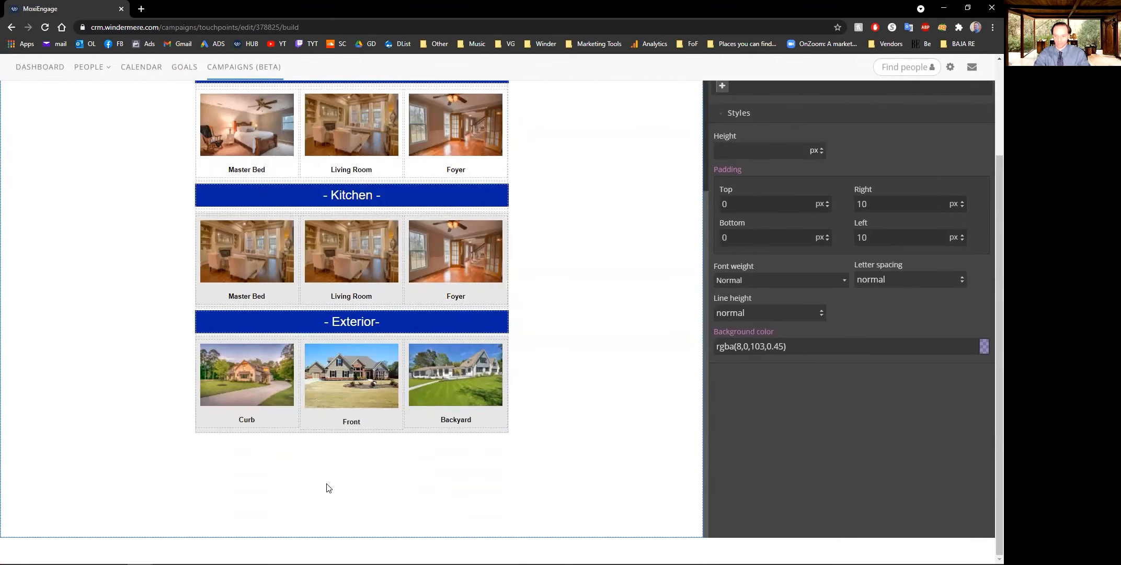
scroll(411, 499, up, 5)
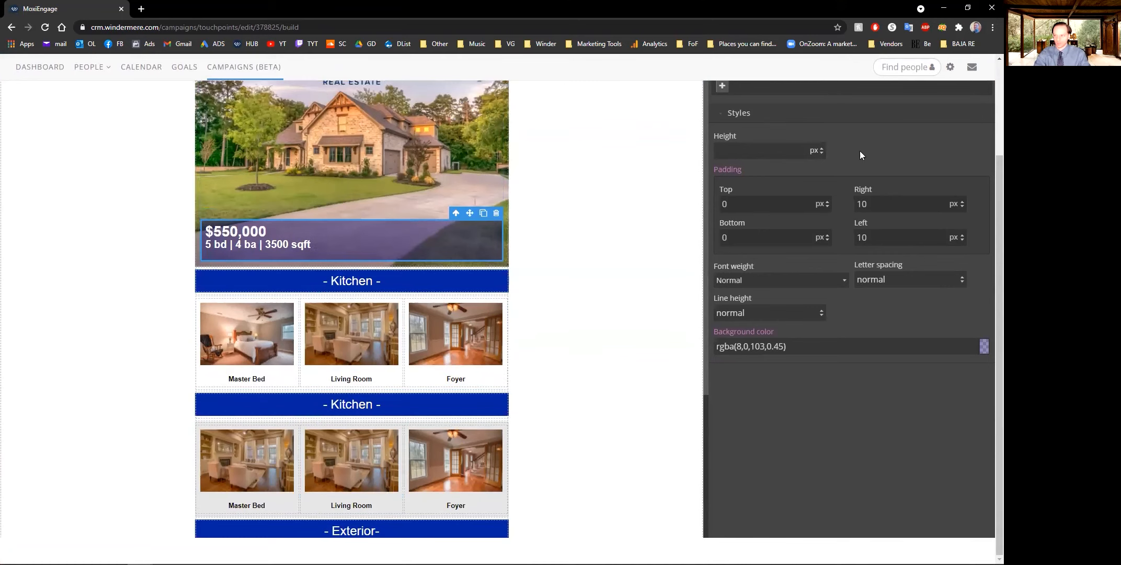
scroll(371, 323, up, 5)
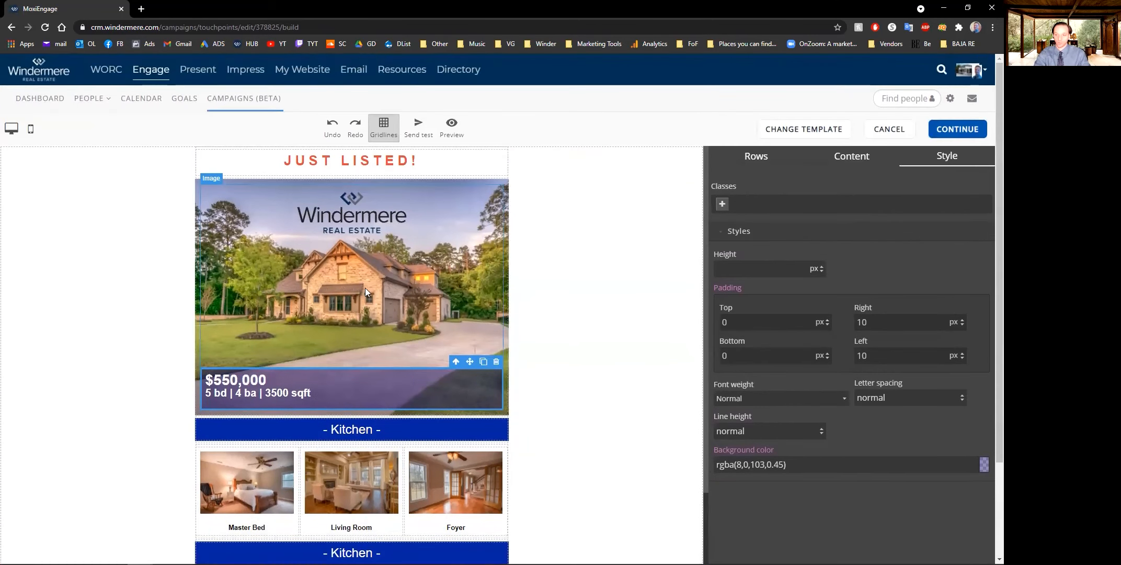
click(592, 256)
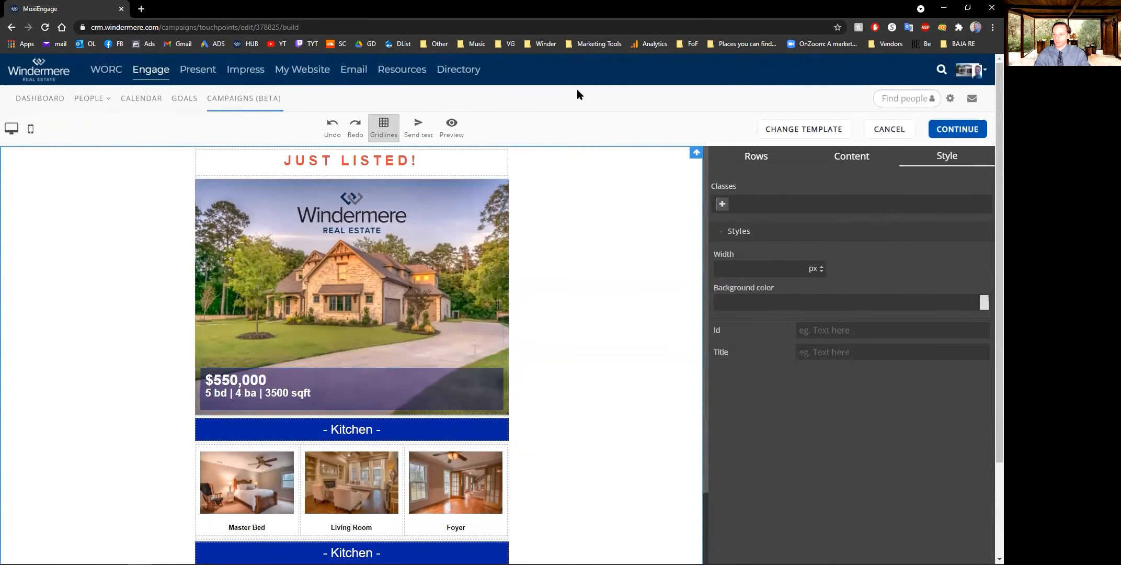